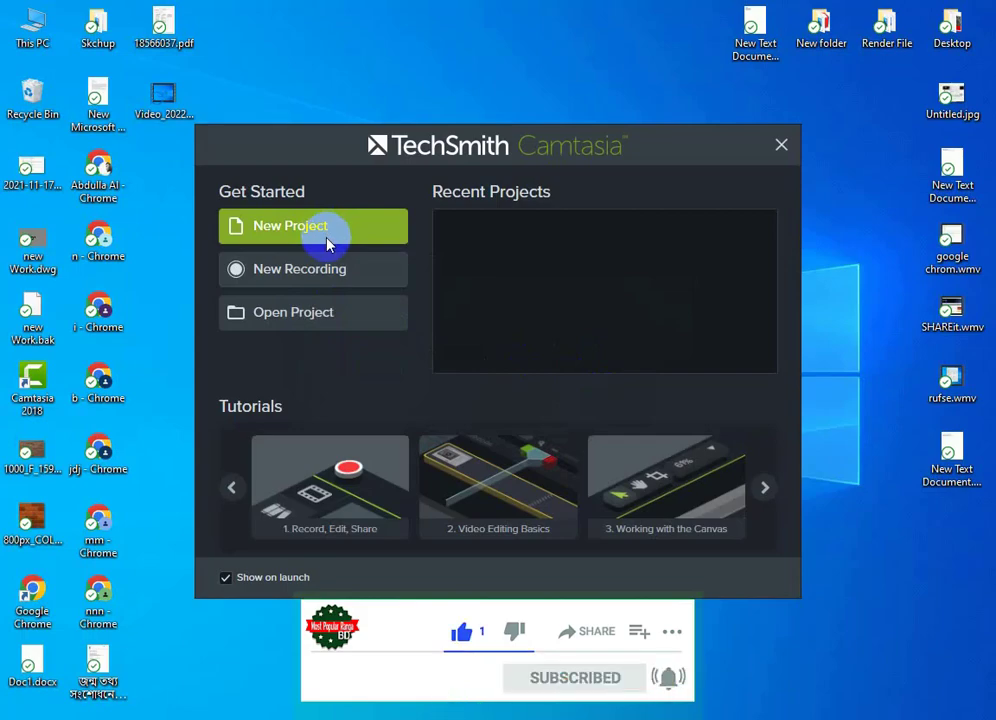
Step: Create a new project and add the desktop video Video_2022-06-24_191702.wmv to the timeline, accepting the import despite its buffer settings
{"action": "left_click", "coordinate": [316, 245]}
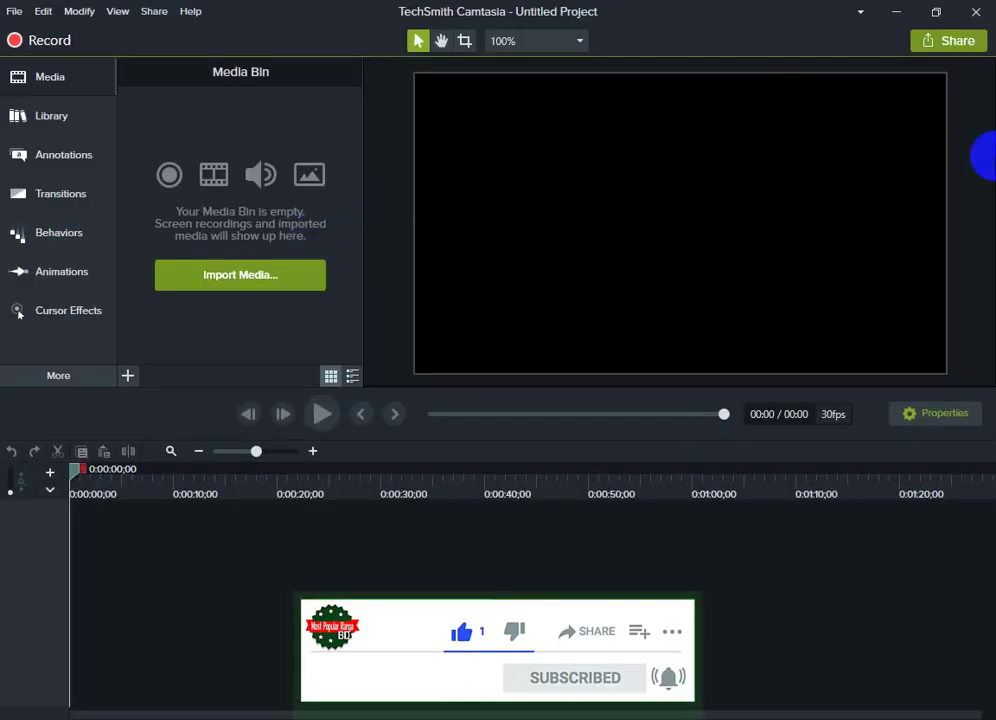
{"action": "left_click", "coordinate": [662, 488]}
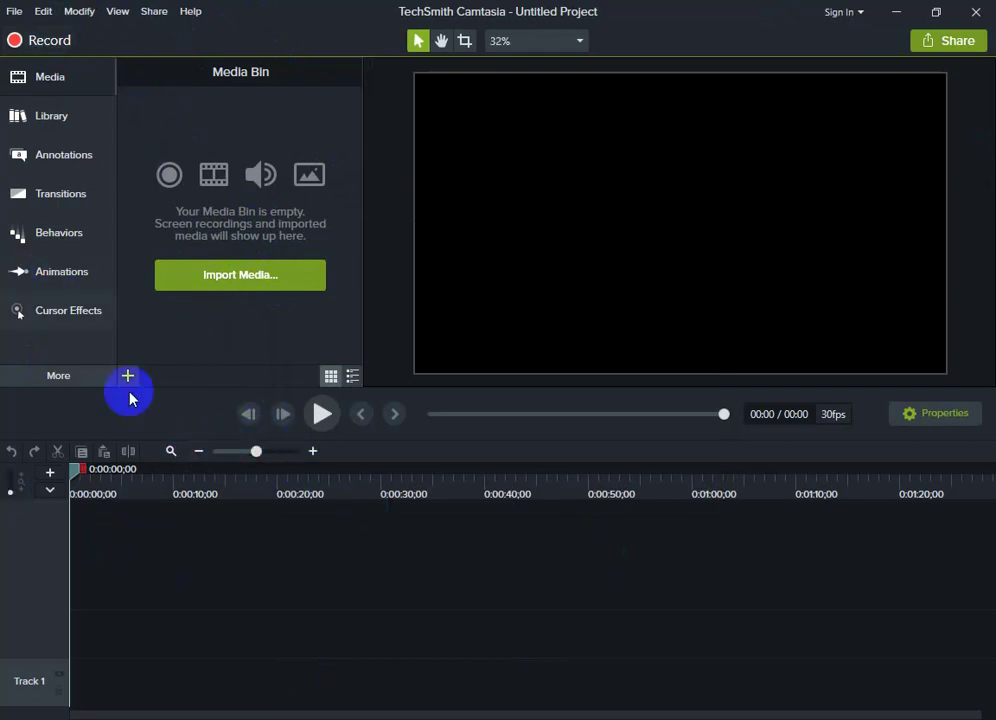
{"action": "left_click", "coordinate": [893, 13]}
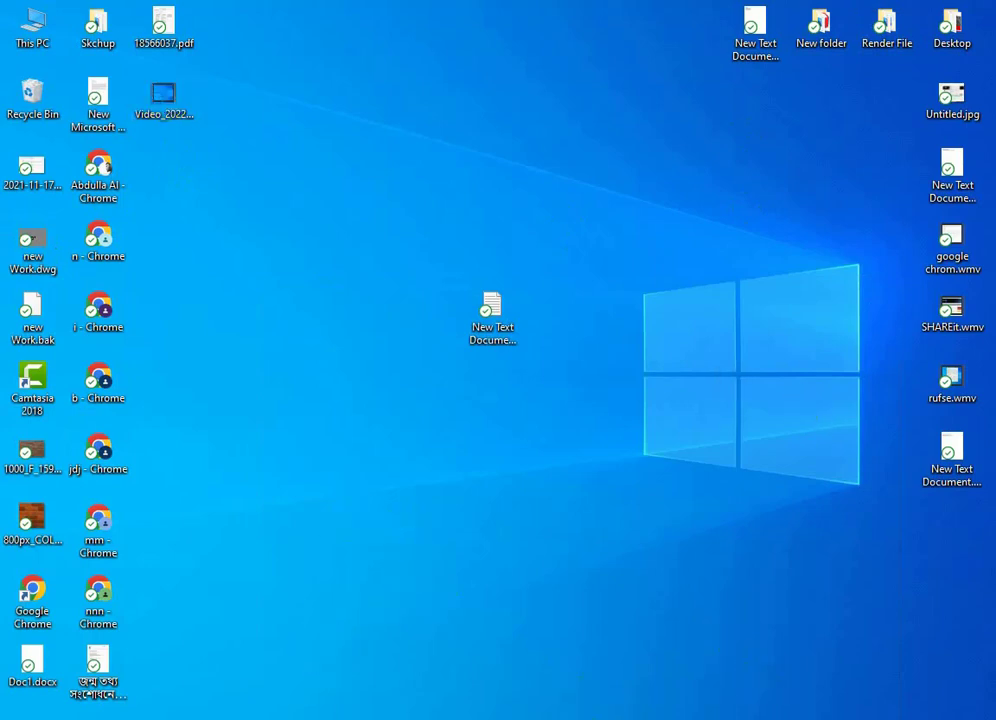
{"action": "left_click_drag", "start_coordinate": [610, 718], "coordinate": [150, 578]}
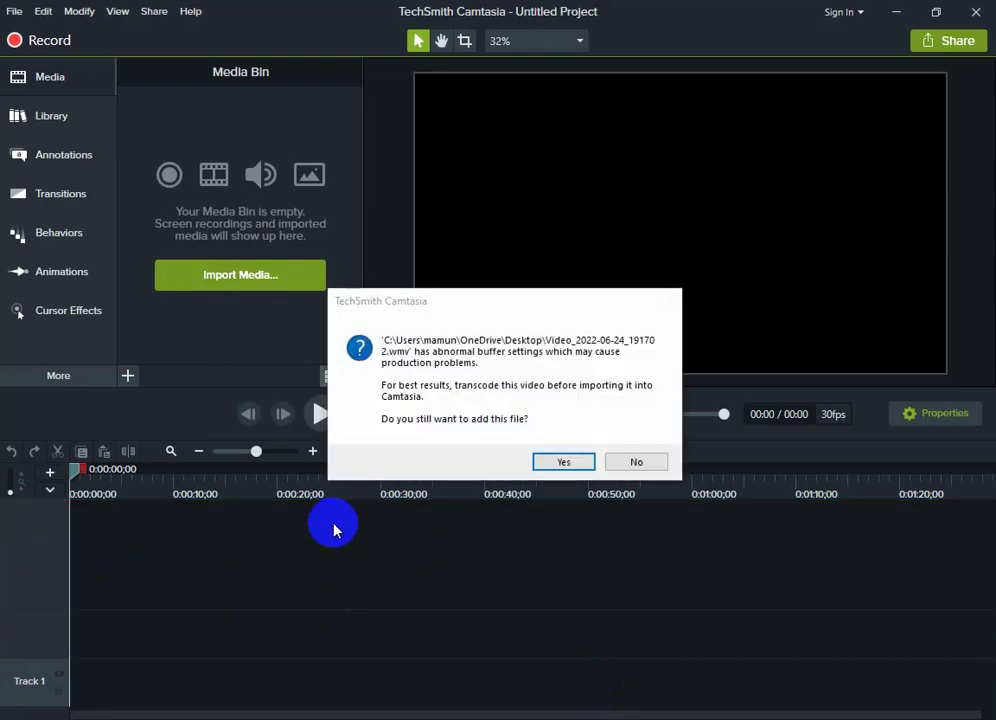
{"action": "left_click", "coordinate": [568, 462]}
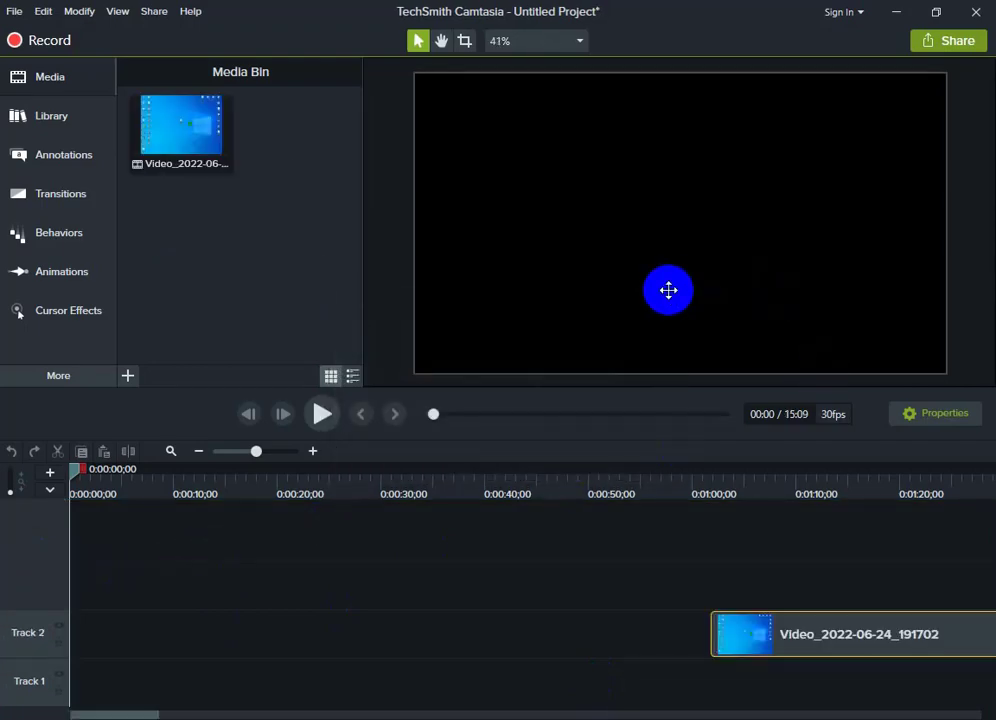
Step: Place the video clip near the start of Track 2, about 26 seconds in
{"action": "left_click_drag", "start_coordinate": [929, 667], "coordinate": [202, 638]}
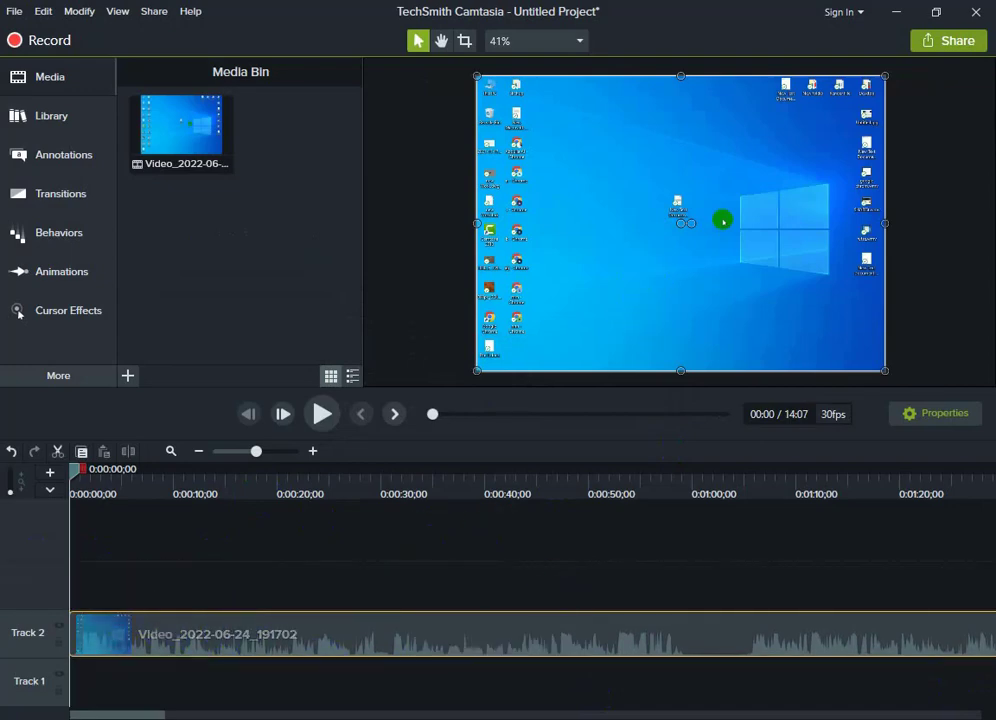
{"action": "scroll", "coordinate": [425, 620], "scroll_direction": "down", "scroll_amount": 6}
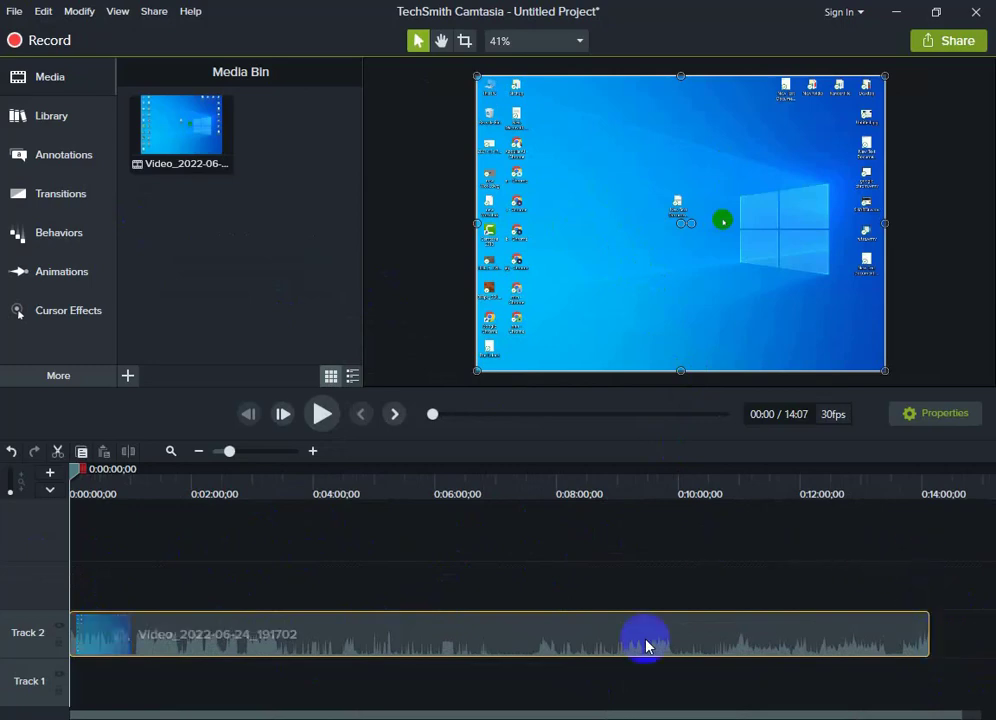
{"action": "left_click_drag", "start_coordinate": [502, 637], "coordinate": [518, 636]}
{"action": "left_click", "coordinate": [493, 573]}
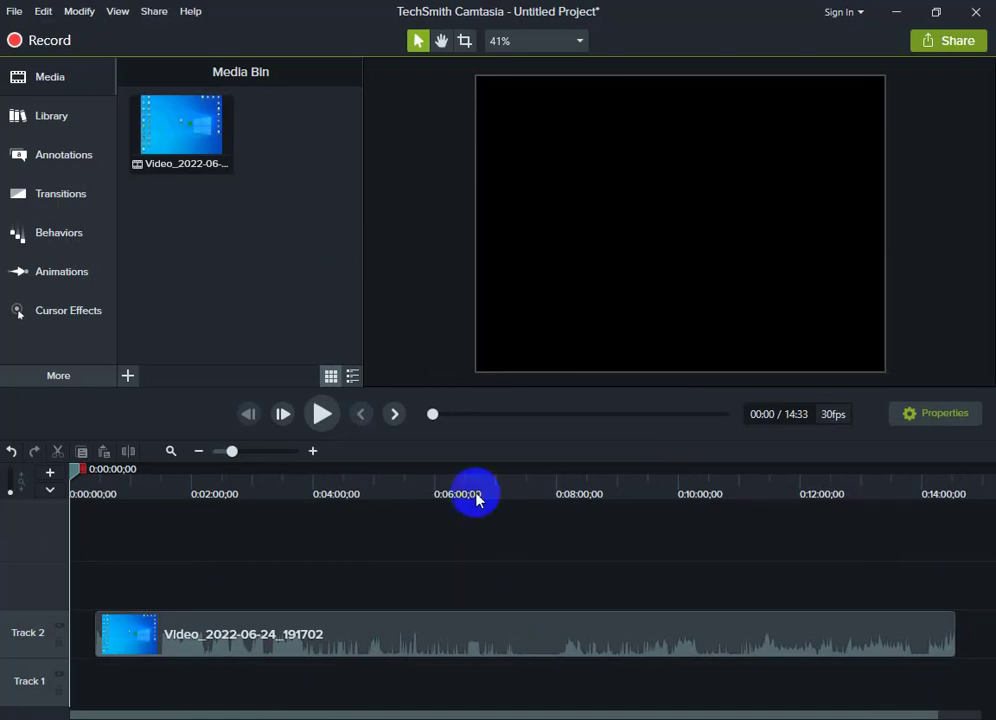
Step: Look through the media bin and the library's Intros and Music Tracks folders
{"action": "left_click", "coordinate": [40, 78]}
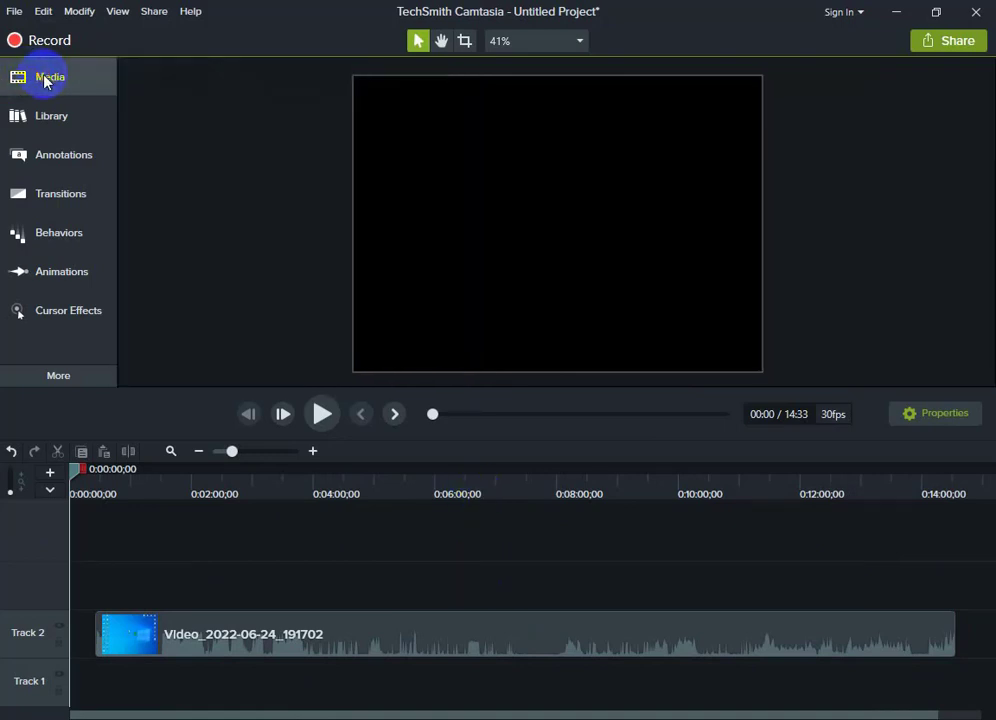
{"action": "left_click", "coordinate": [45, 80]}
{"action": "left_click", "coordinate": [164, 124]}
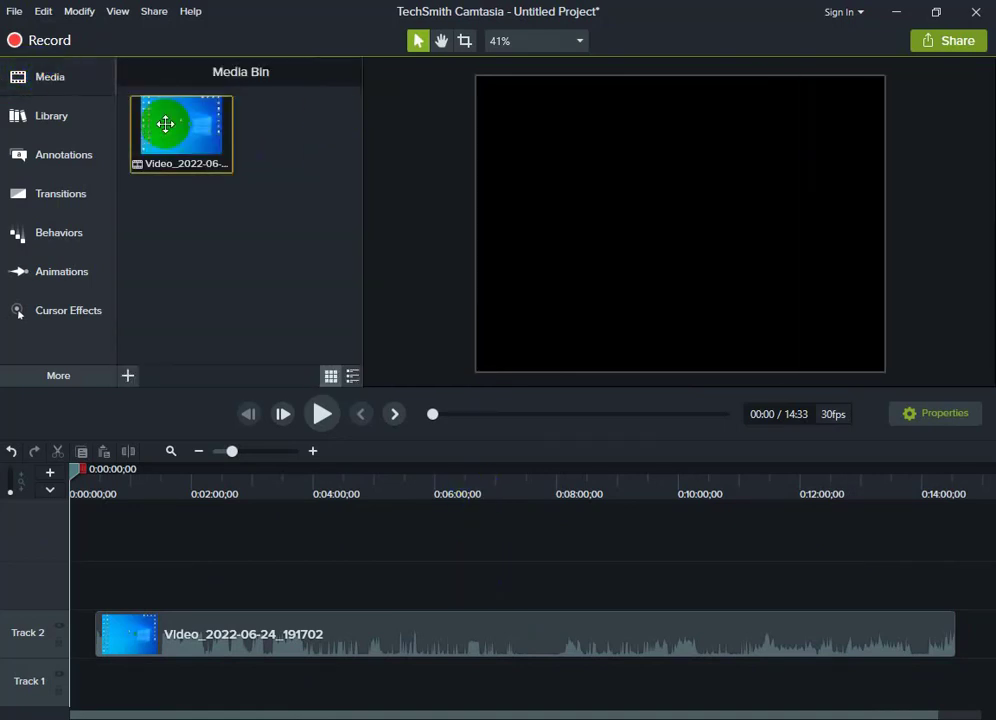
{"action": "left_click", "coordinate": [15, 120]}
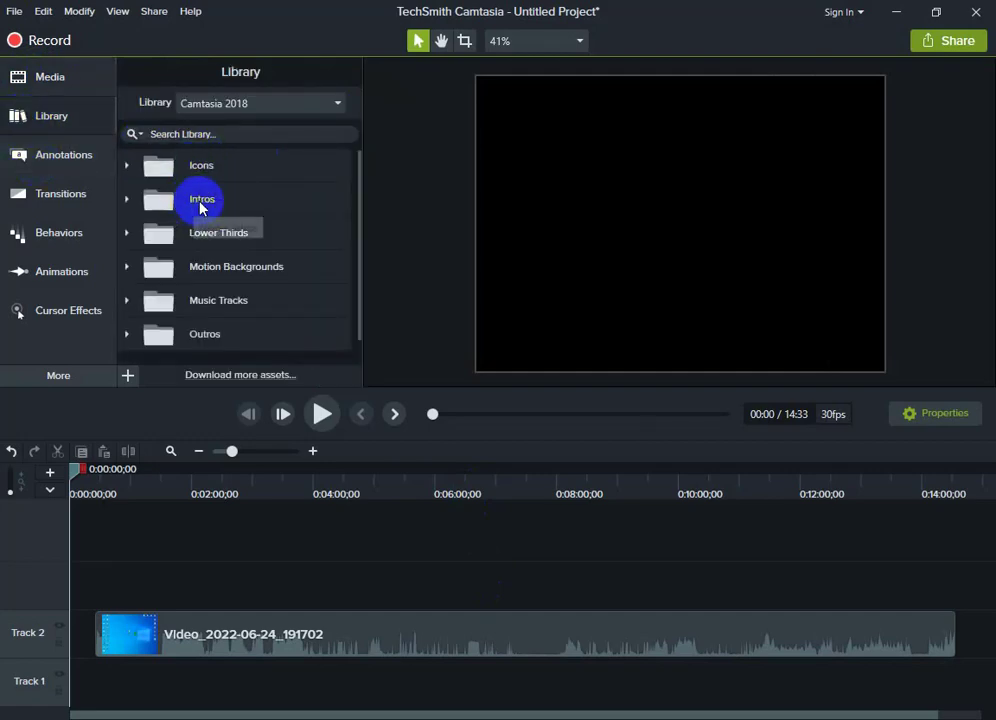
{"action": "left_click", "coordinate": [127, 199]}
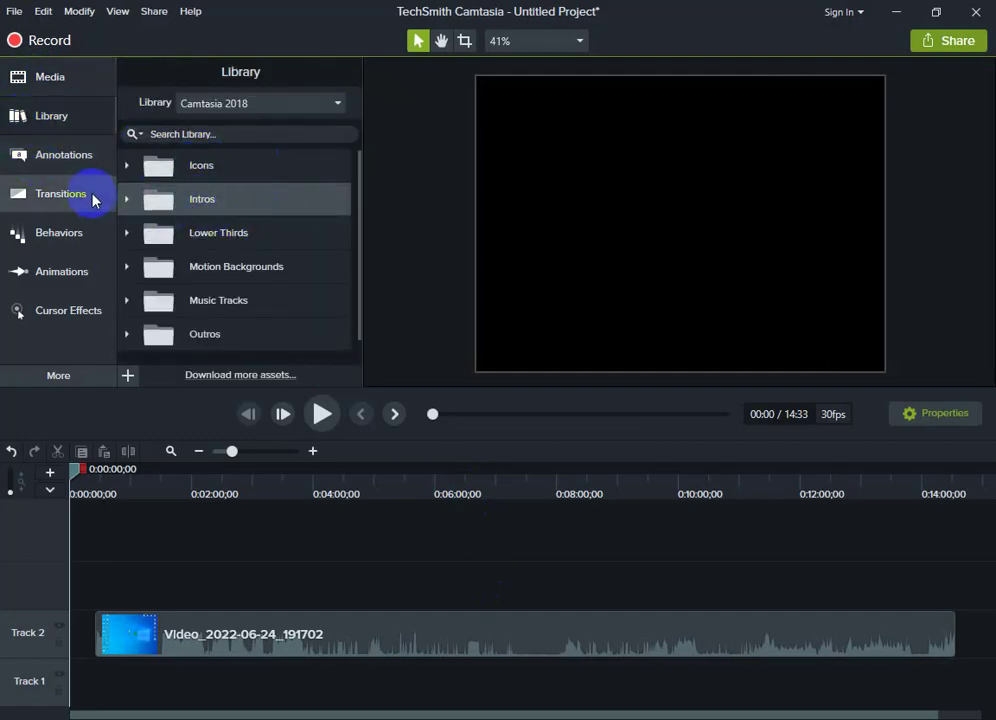
{"action": "left_click", "coordinate": [127, 199]}
{"action": "scroll", "coordinate": [253, 291], "scroll_direction": "down", "scroll_amount": 2}
{"action": "scroll", "coordinate": [253, 291], "scroll_direction": "down", "scroll_amount": 6}
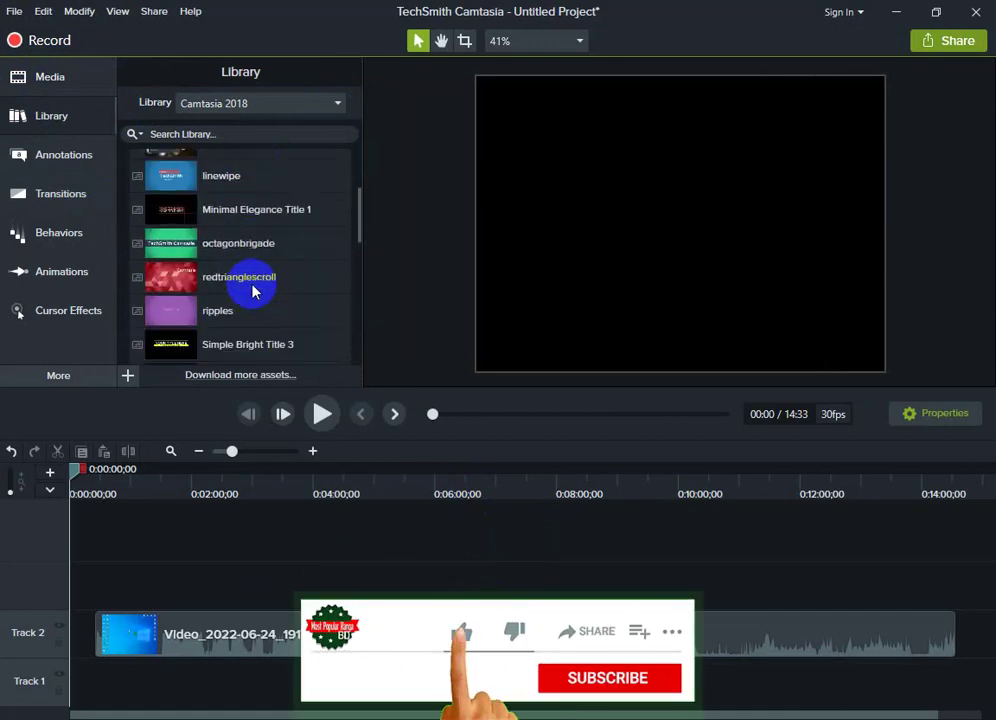
{"action": "scroll", "coordinate": [240, 282], "scroll_direction": "down", "scroll_amount": 5}
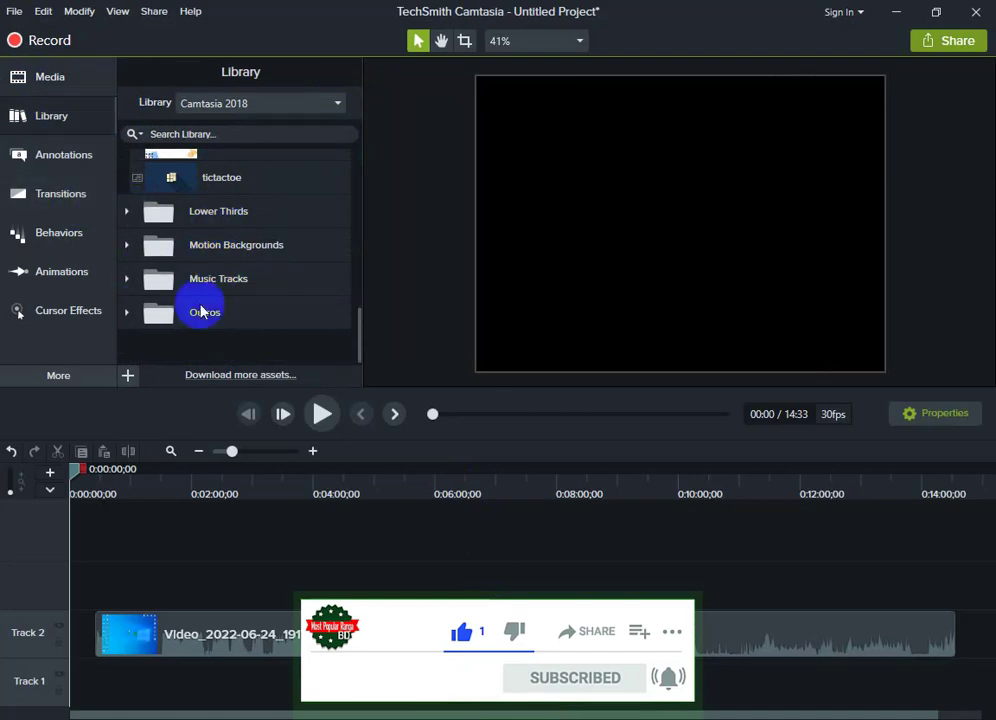
{"action": "left_click", "coordinate": [125, 280]}
{"action": "scroll", "coordinate": [258, 330], "scroll_direction": "down", "scroll_amount": 4}
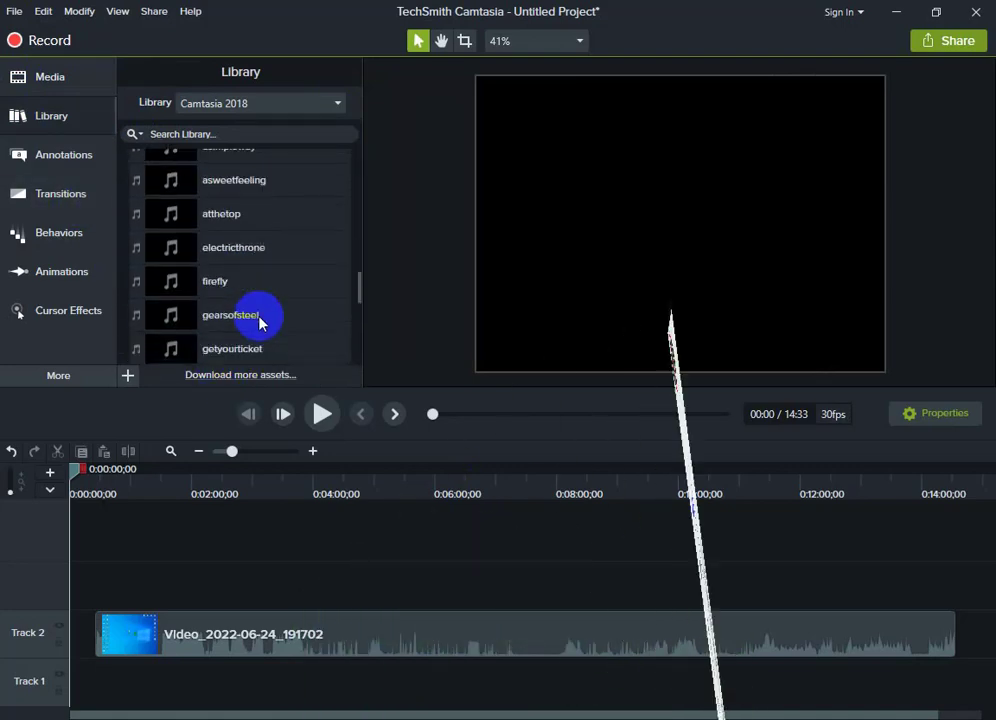
{"action": "scroll", "coordinate": [258, 320], "scroll_direction": "down", "scroll_amount": 3}
Step: Look through the available annotation callouts, transitions and behaviors
{"action": "left_click", "coordinate": [58, 158]}
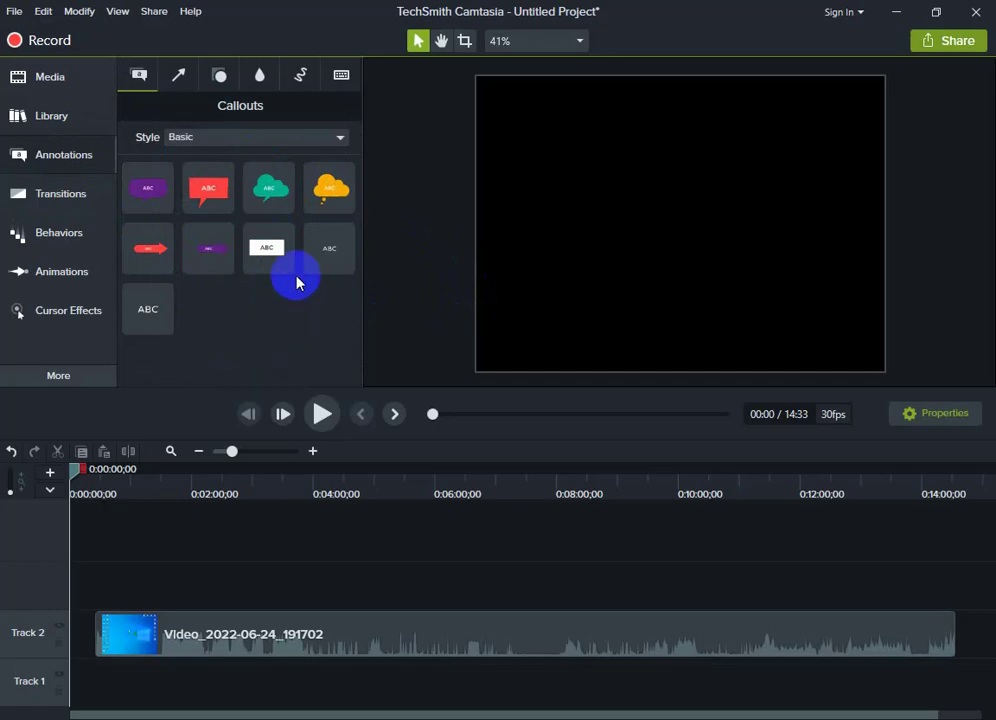
{"action": "left_click", "coordinate": [12, 200]}
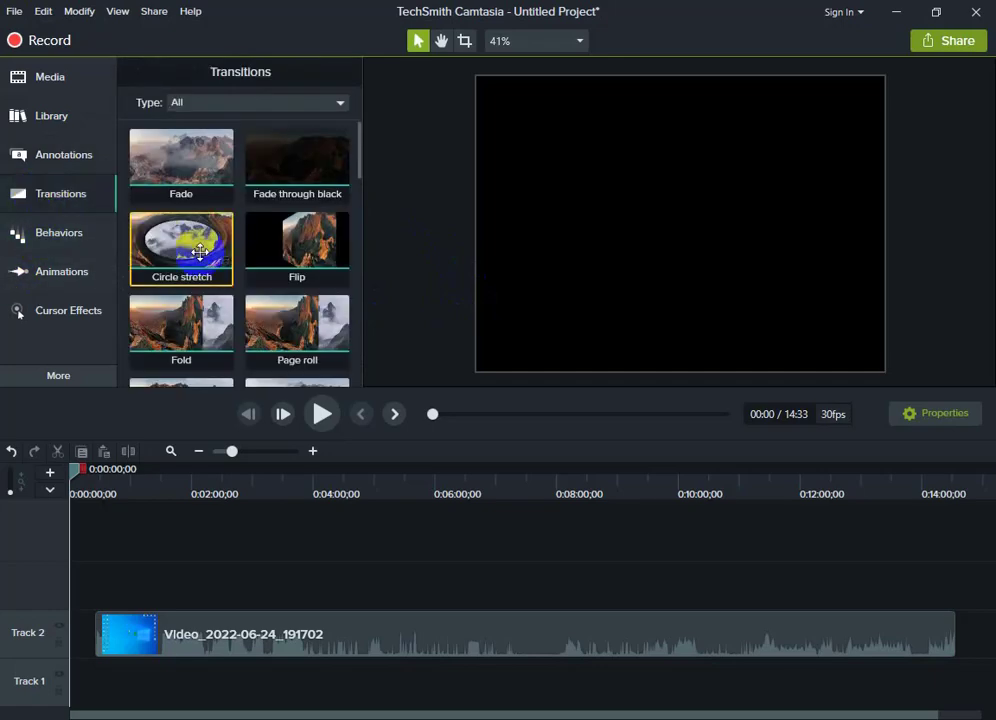
{"action": "scroll", "coordinate": [225, 280], "scroll_direction": "down", "scroll_amount": 5}
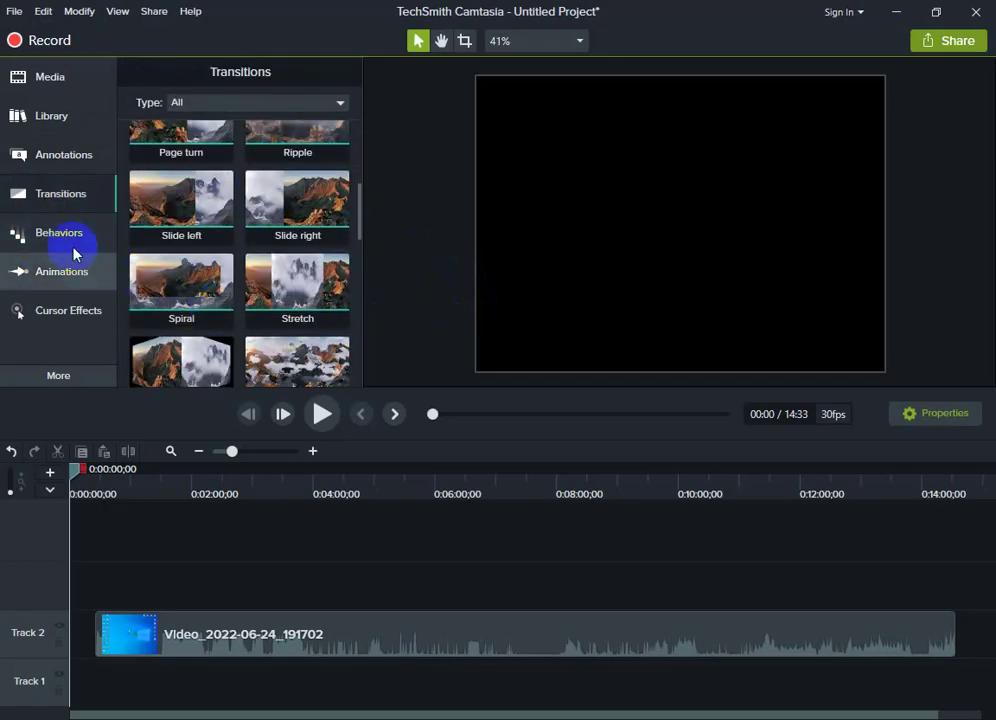
{"action": "left_click", "coordinate": [72, 246]}
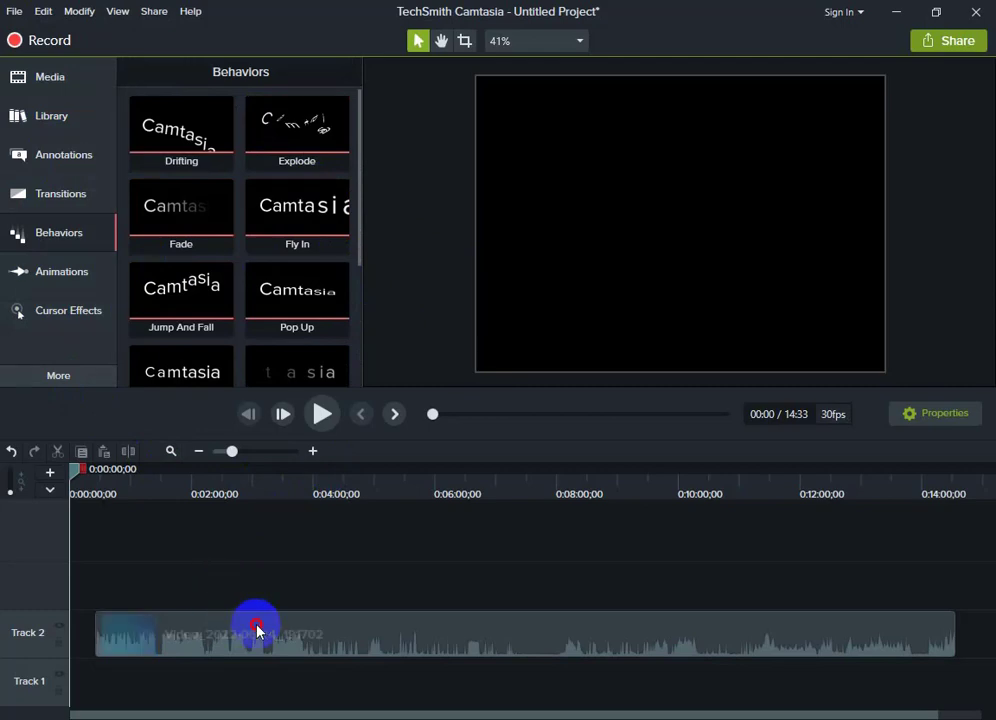
Step: Move the video clip on Track 2 back to the very start of the timeline and return to the media bin
{"action": "mouse_move", "coordinate": [256, 629]}
{"action": "left_mouse_down"}
{"action": "mouse_move", "coordinate": [182, 626]}
{"action": "mouse_move", "coordinate": [256, 607]}
{"action": "mouse_move", "coordinate": [256, 647]}
{"action": "mouse_move", "coordinate": [268, 645]}
{"action": "left_mouse_up"}
{"action": "left_click_drag", "start_coordinate": [308, 602], "coordinate": [171, 562]}
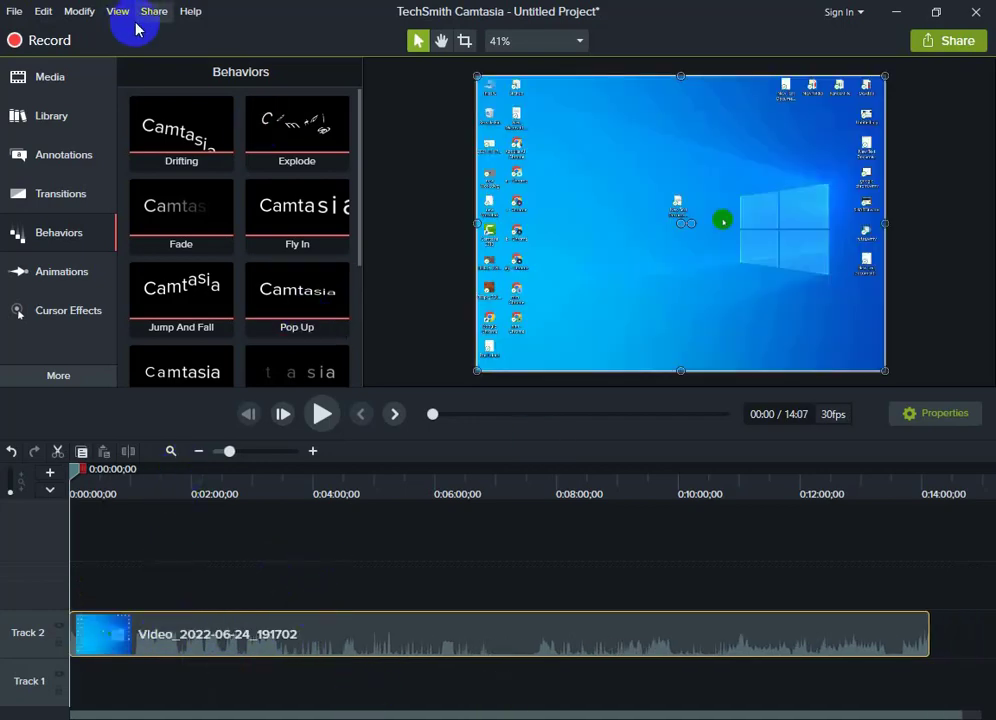
{"action": "left_click", "coordinate": [55, 77]}
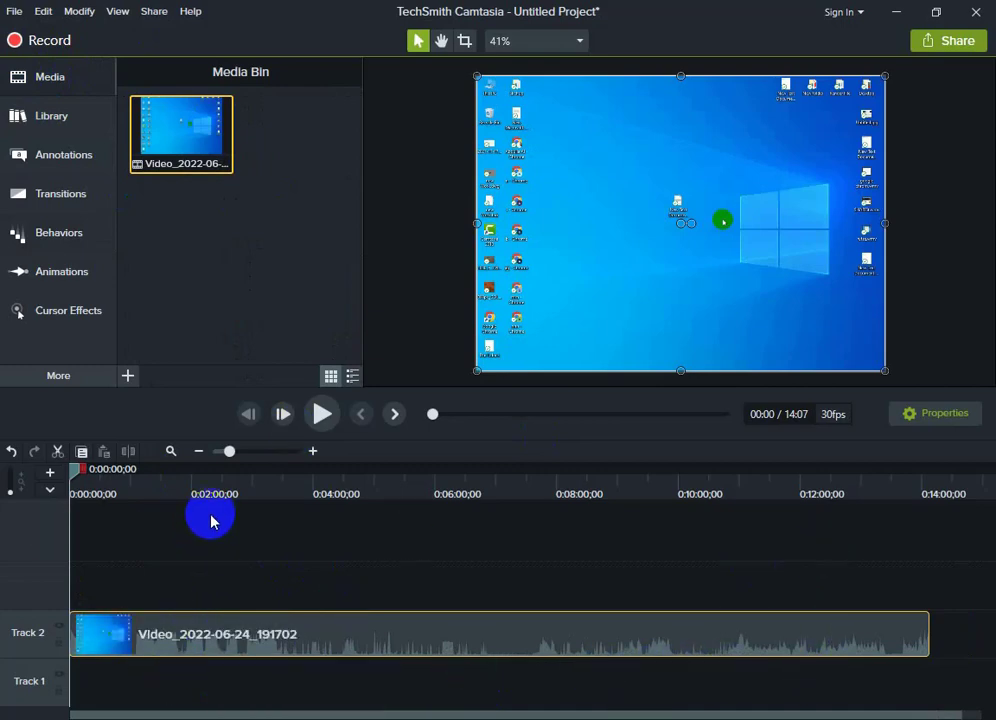
{"action": "left_click", "coordinate": [190, 133]}
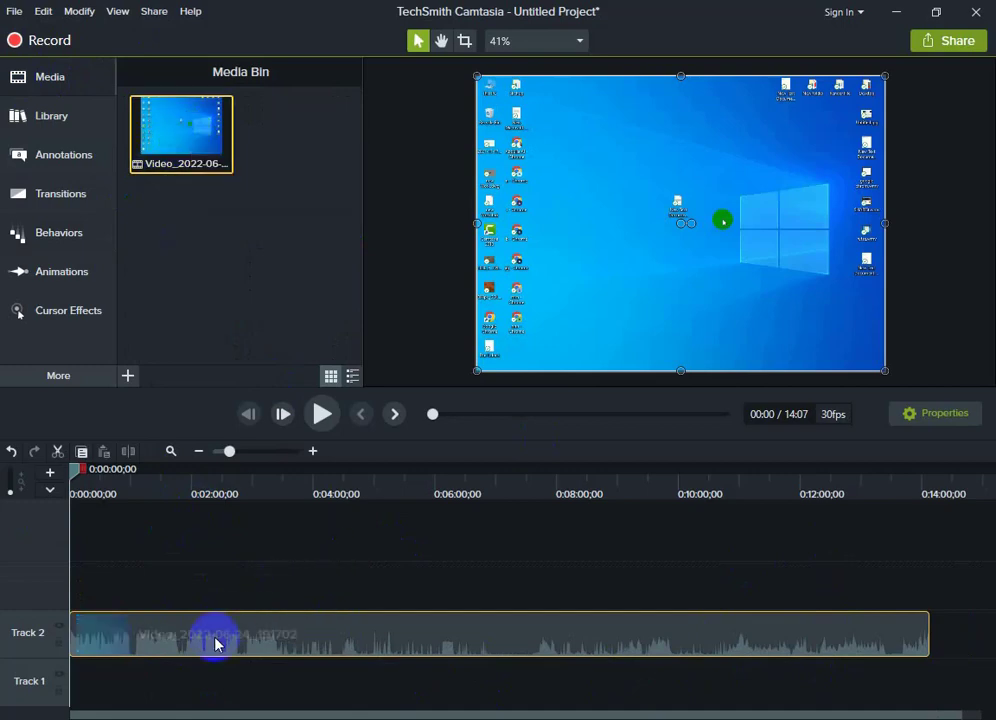
{"action": "mouse_move", "coordinate": [233, 634]}
{"action": "left_mouse_down"}
{"action": "mouse_move", "coordinate": [263, 636]}
{"action": "mouse_move", "coordinate": [227, 642]}
{"action": "left_mouse_up"}
Step: Add a Blur annotation on Track 3 above the video clip at about 0:45
{"action": "left_click", "coordinate": [320, 413]}
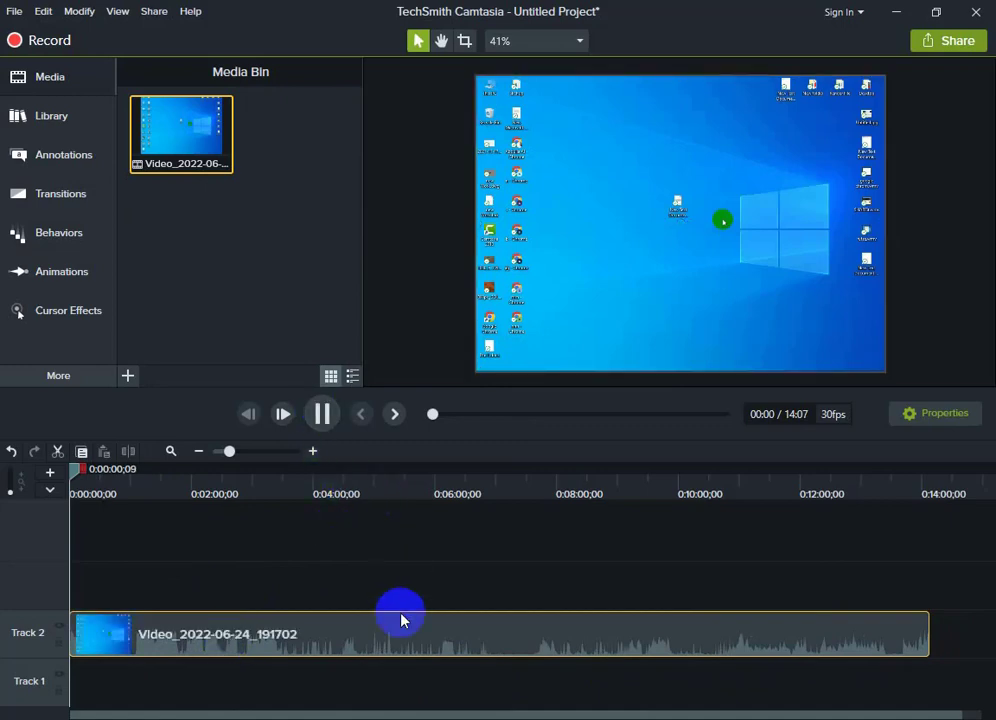
{"action": "left_click_drag", "start_coordinate": [75, 469], "coordinate": [120, 543]}
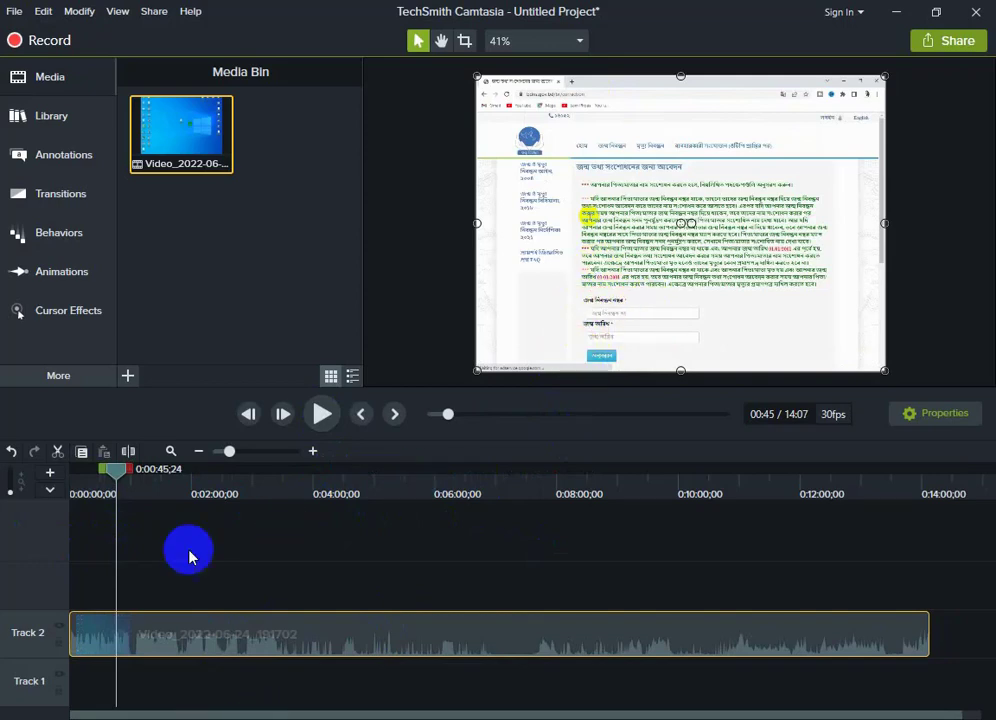
{"action": "left_click", "coordinate": [24, 272]}
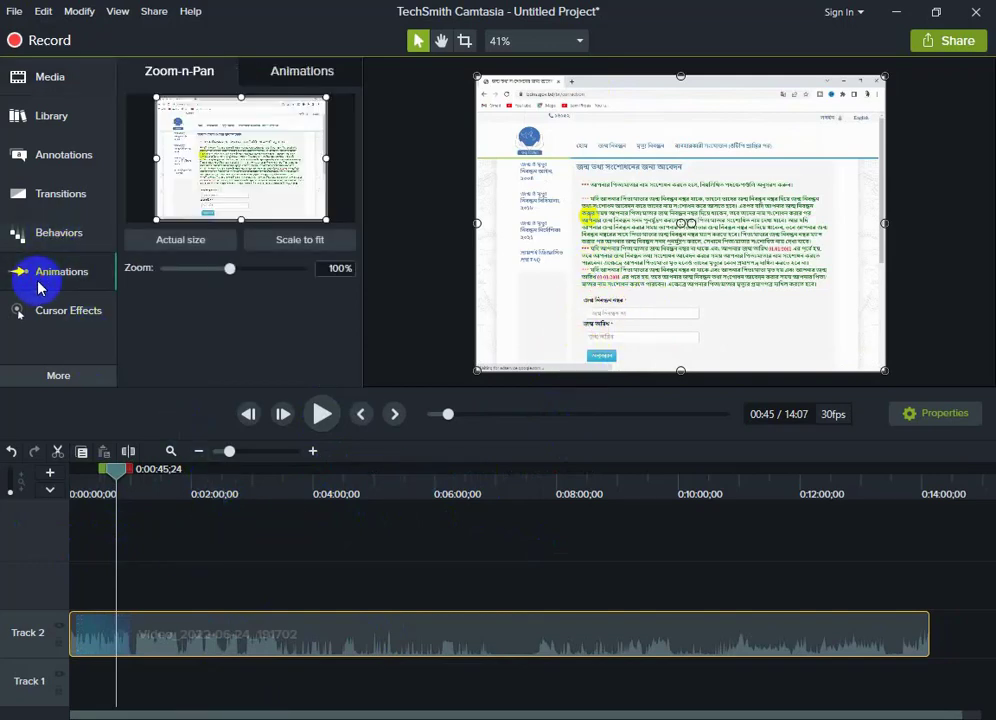
{"action": "left_click", "coordinate": [50, 233]}
{"action": "left_click", "coordinate": [44, 193]}
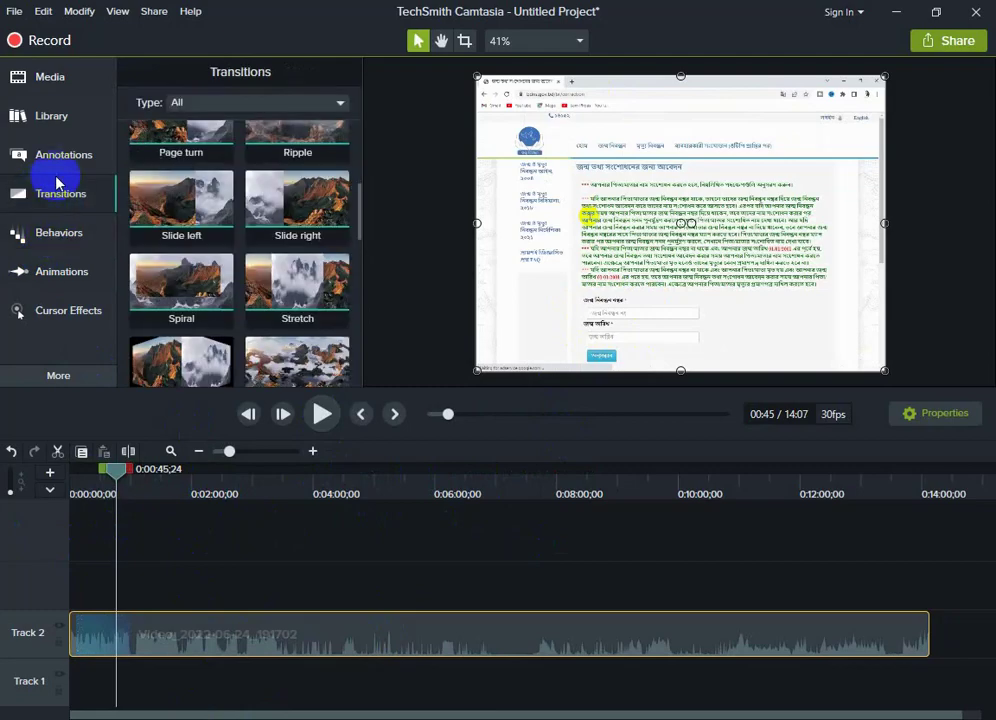
{"action": "left_click", "coordinate": [62, 168]}
{"action": "left_click", "coordinate": [183, 75]}
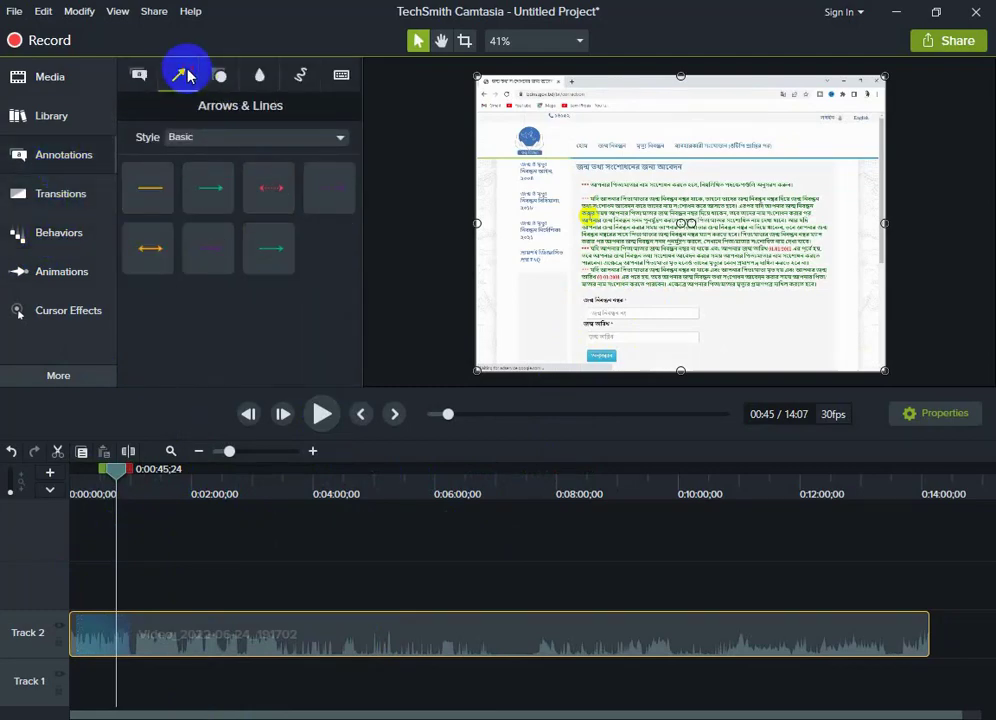
{"action": "left_click", "coordinate": [218, 75]}
{"action": "left_click", "coordinate": [260, 75]}
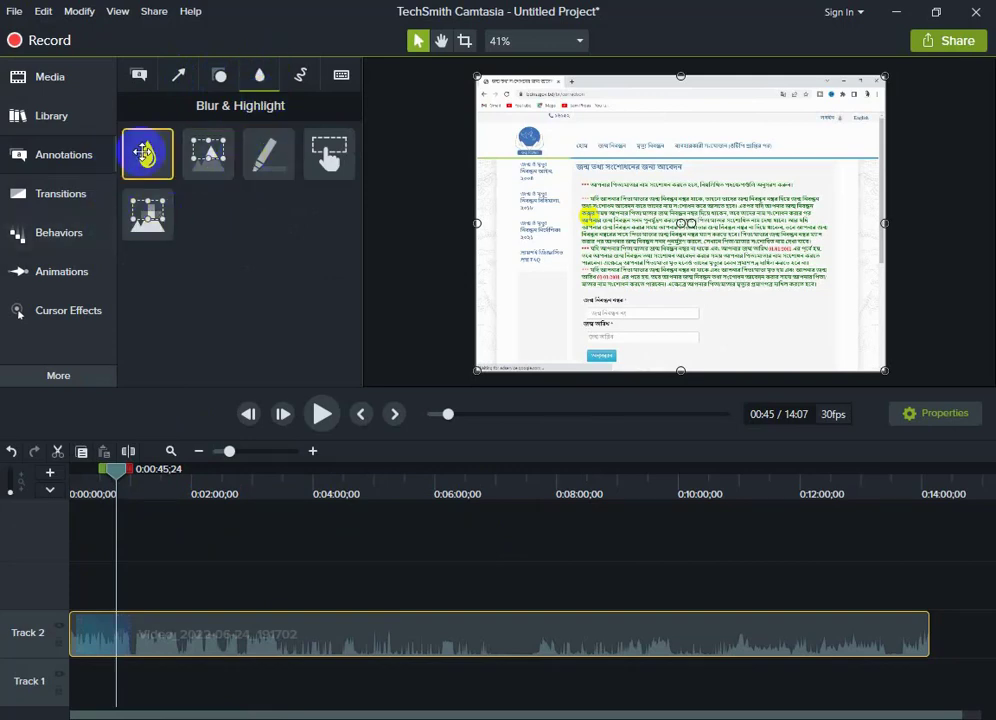
{"action": "left_click_drag", "start_coordinate": [148, 150], "coordinate": [137, 576]}
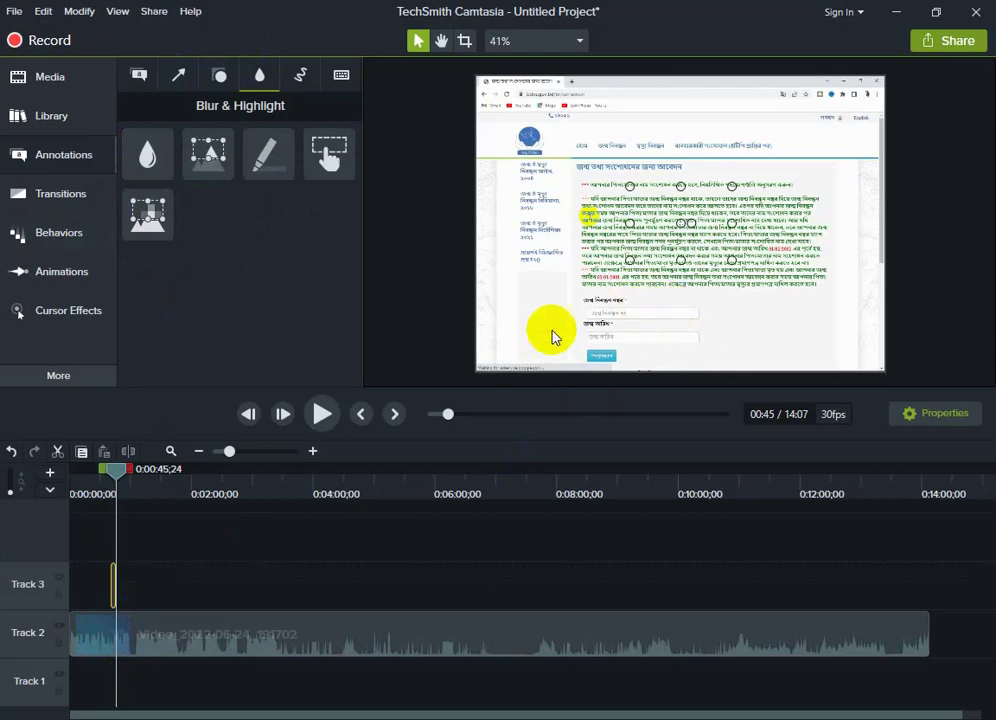
{"action": "left_click_drag", "start_coordinate": [660, 224], "coordinate": [653, 260]}
{"action": "key", "text": "ctrl+z"}
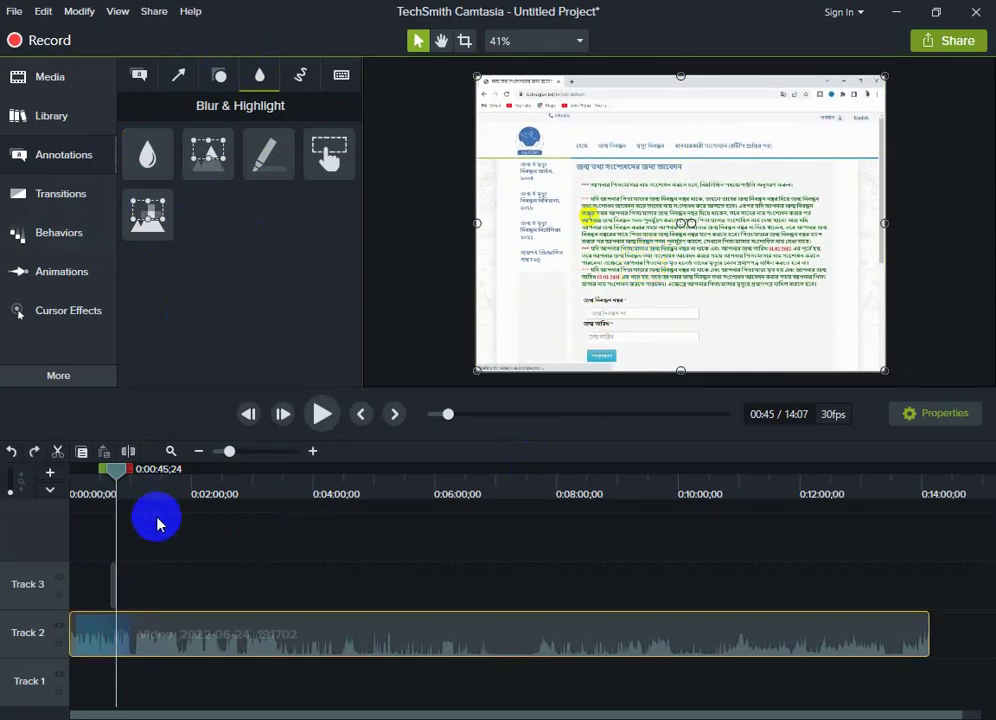
Step: Move the blur clip on Track 3 so it starts at about 0:46, and preview the blurred section
{"action": "left_click_drag", "start_coordinate": [115, 470], "coordinate": [112, 468]}
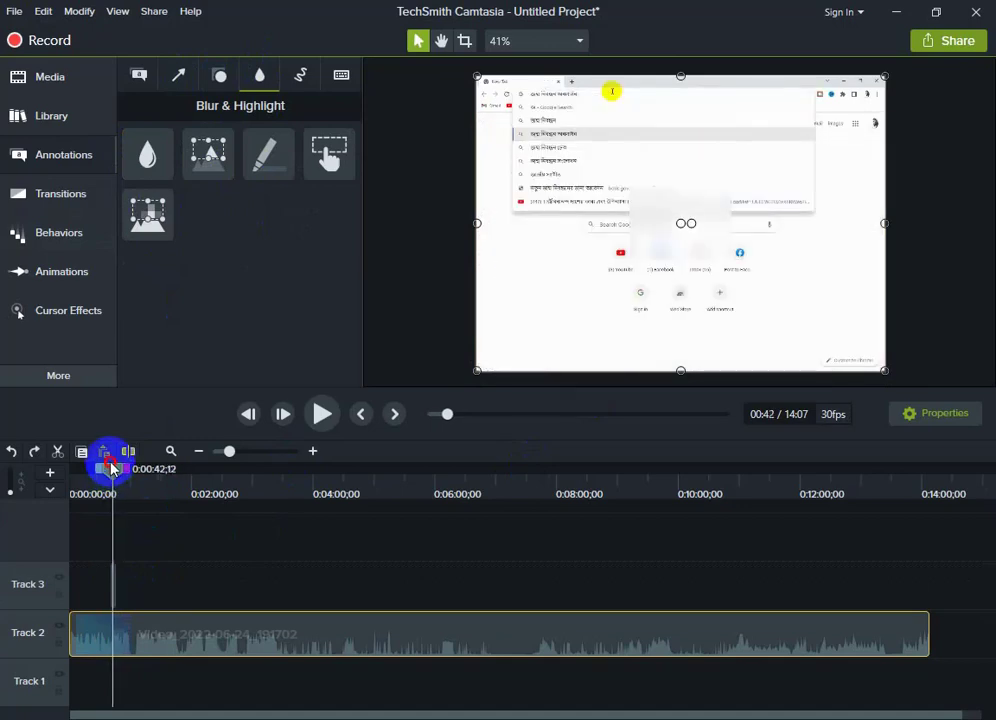
{"action": "left_click", "coordinate": [696, 238]}
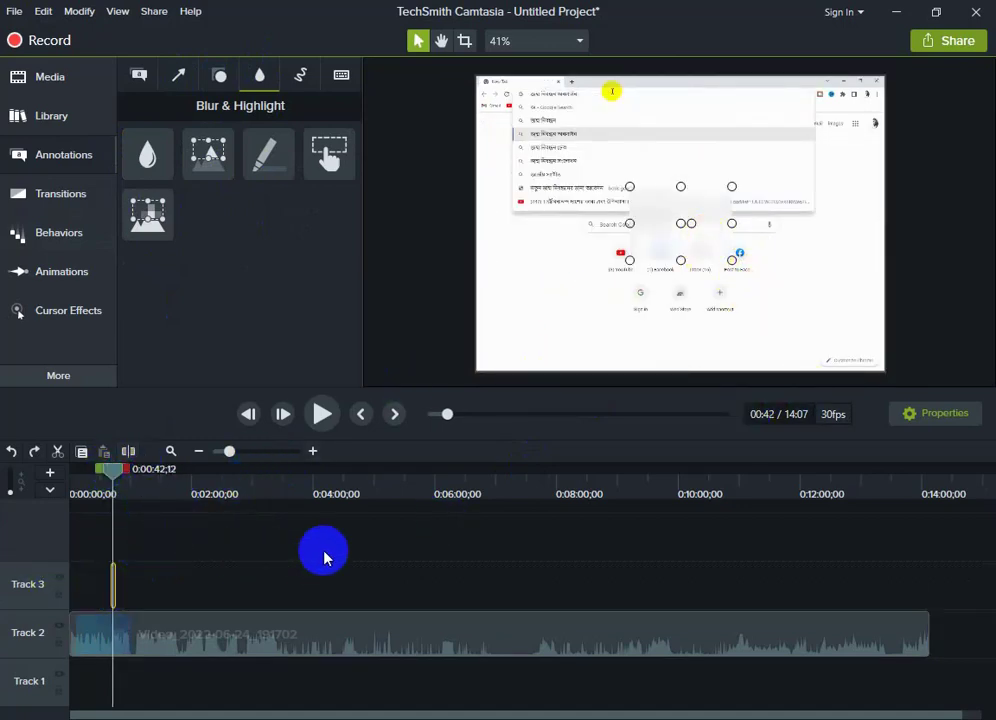
{"action": "scroll", "coordinate": [325, 563], "scroll_direction": "up", "scroll_amount": 4}
{"action": "left_click_drag", "start_coordinate": [97, 584], "coordinate": [136, 590]}
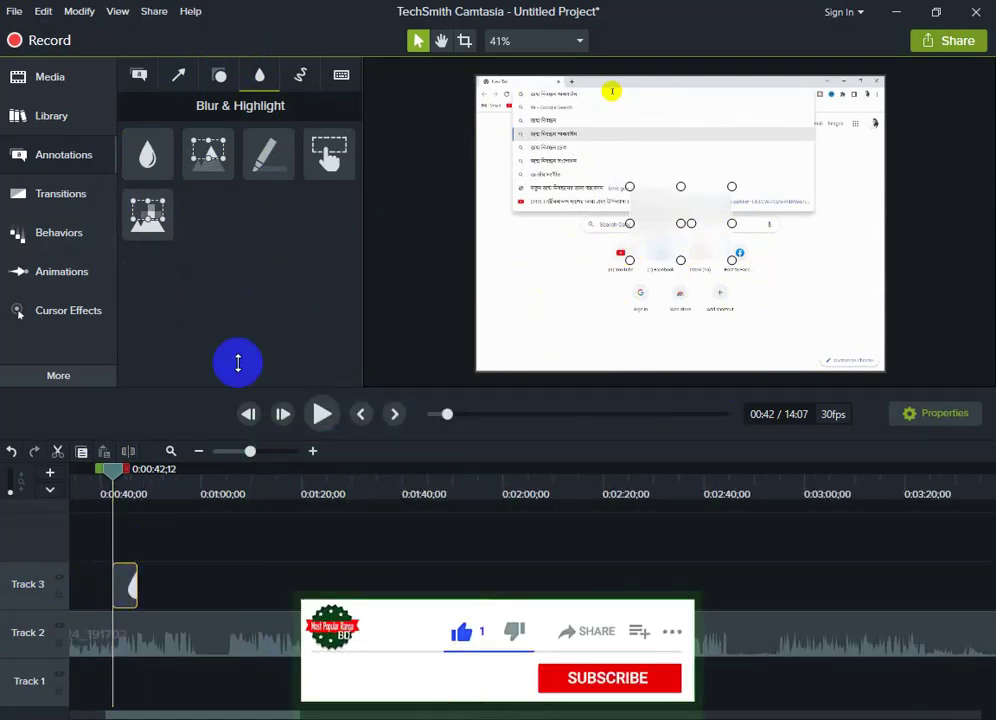
{"action": "left_click", "coordinate": [324, 419]}
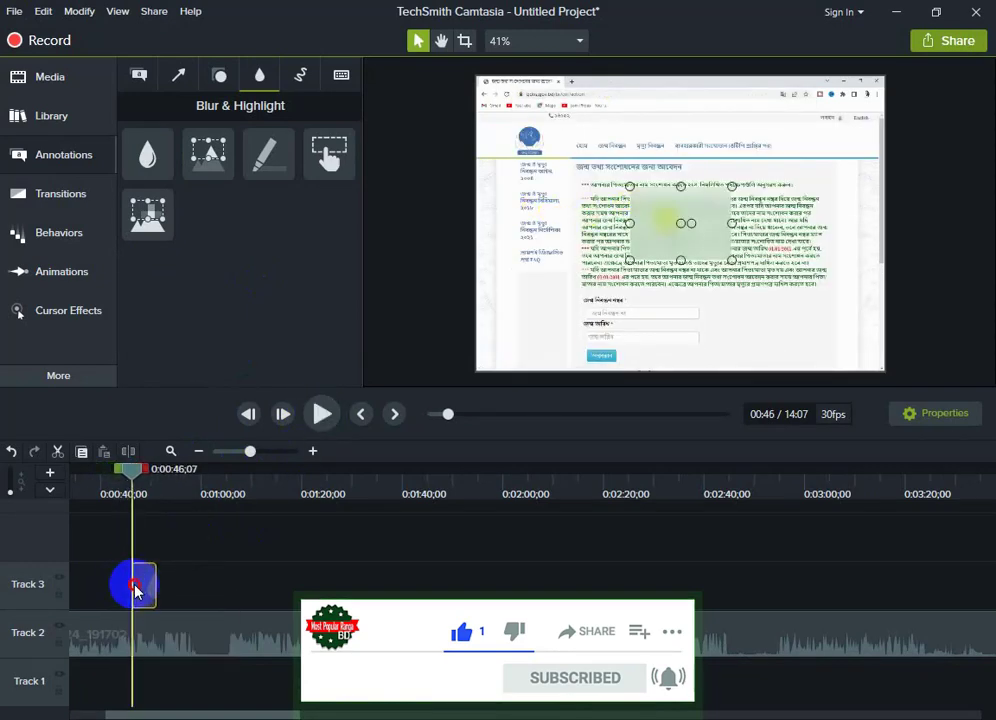
{"action": "left_click", "coordinate": [323, 415]}
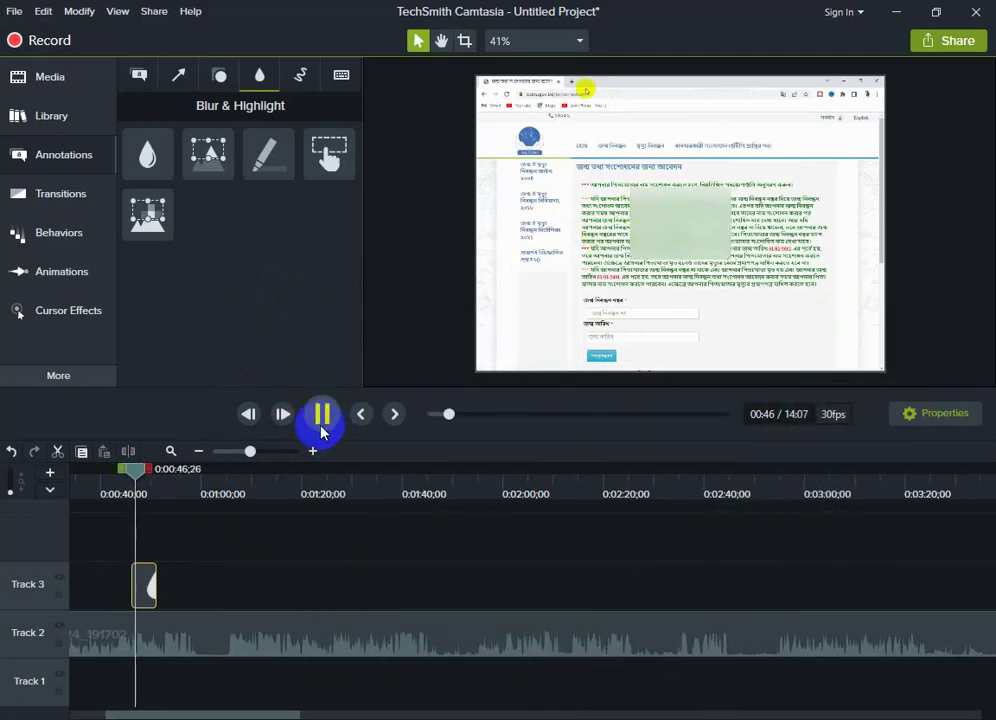
Step: Start the Track 3 blur clip at 0:00:49;19, then resize and position its area over the two form fields below the paragraphs
{"action": "left_click", "coordinate": [157, 593]}
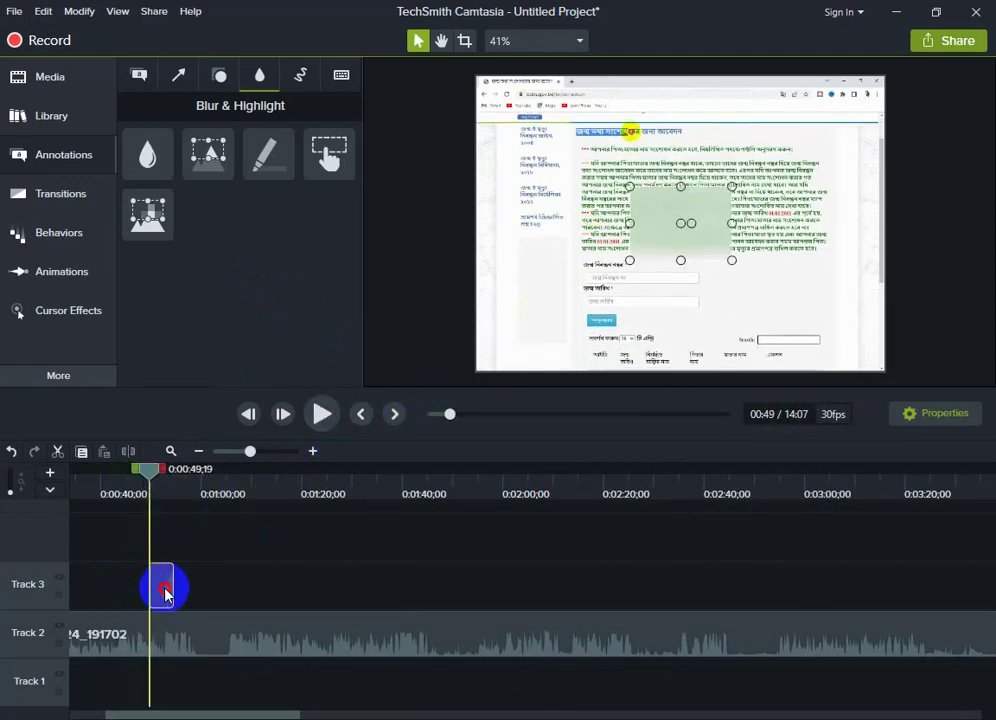
{"action": "left_click_drag", "start_coordinate": [664, 203], "coordinate": [632, 261]}
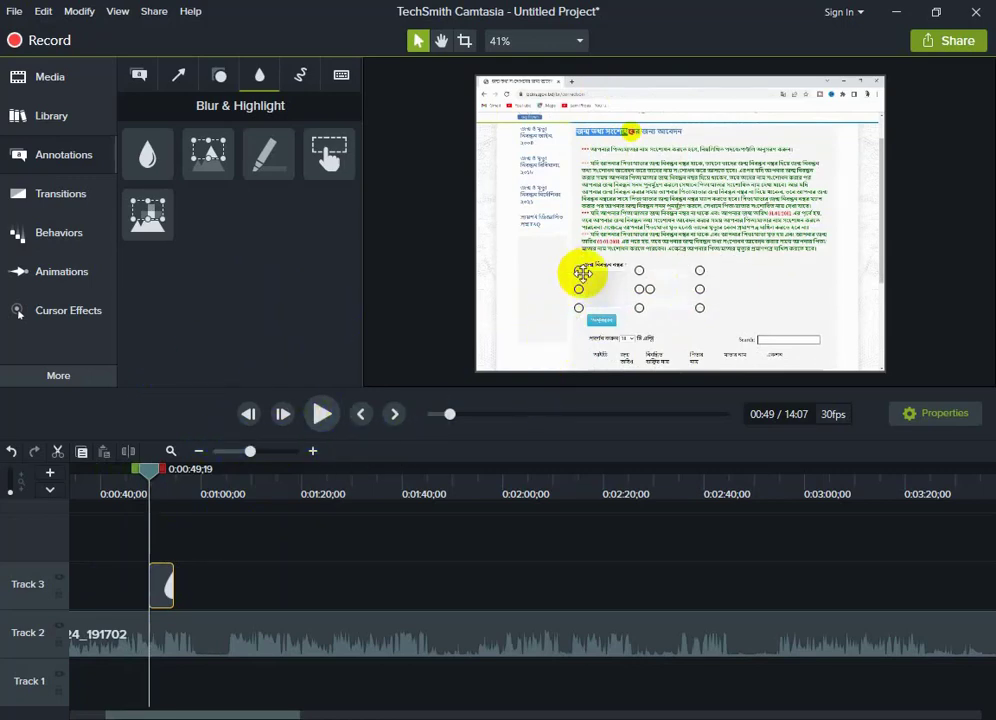
{"action": "left_click_drag", "start_coordinate": [610, 283], "coordinate": [624, 302]}
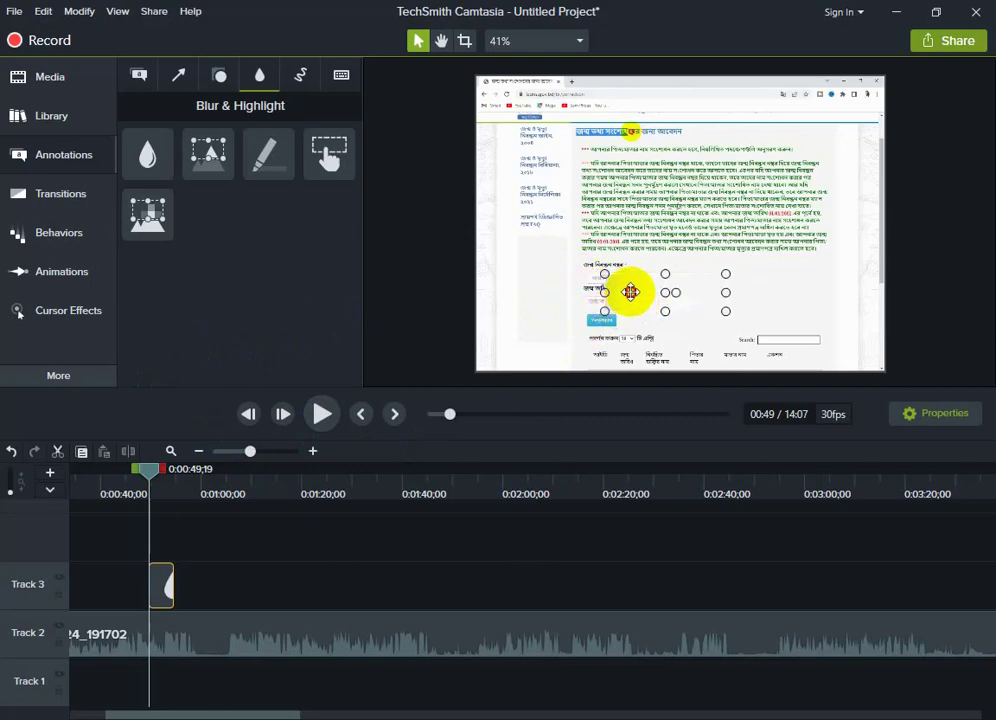
{"action": "left_click", "coordinate": [323, 414]}
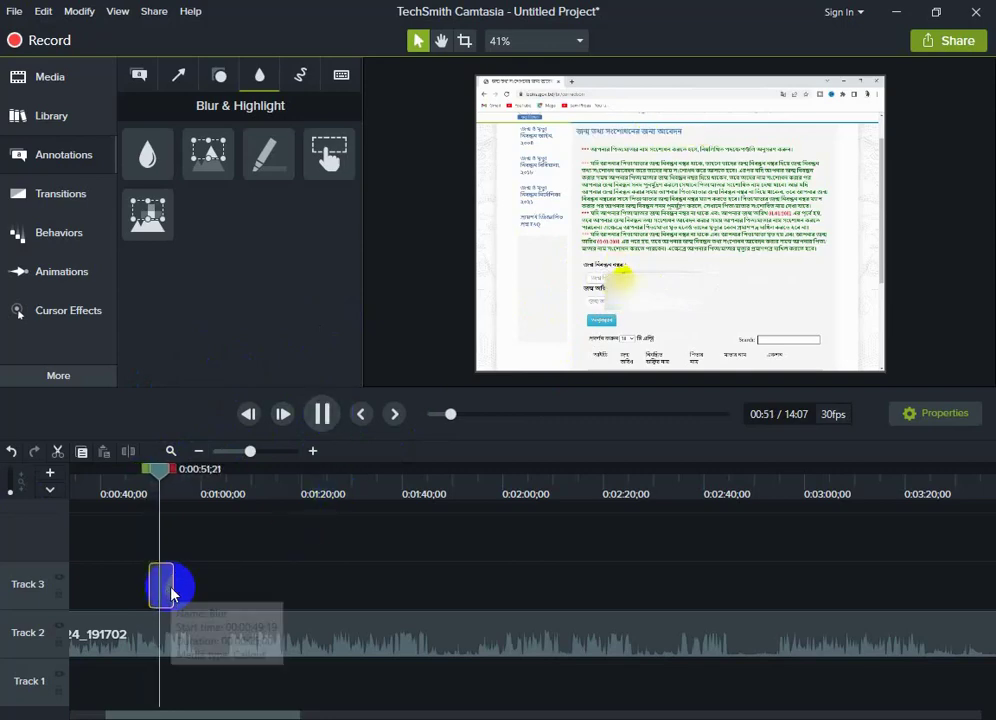
Step: Extend the end of the blur clip on Track 3 to about 1:12 and preview the blurred section
{"action": "left_click_drag", "start_coordinate": [171, 584], "coordinate": [263, 583]}
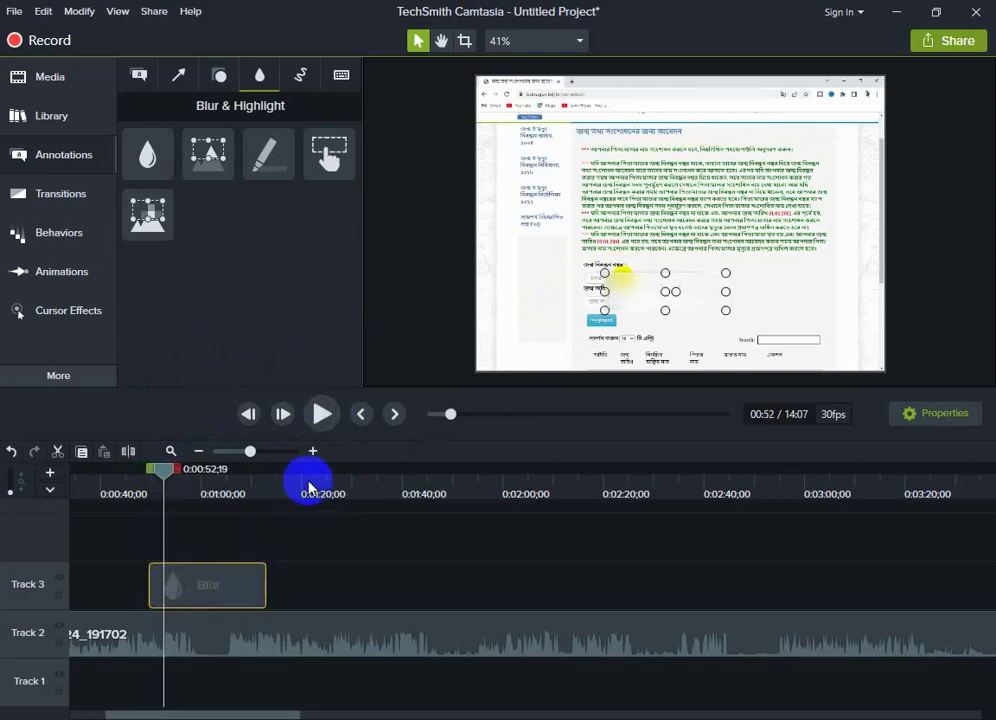
{"action": "left_click", "coordinate": [322, 414]}
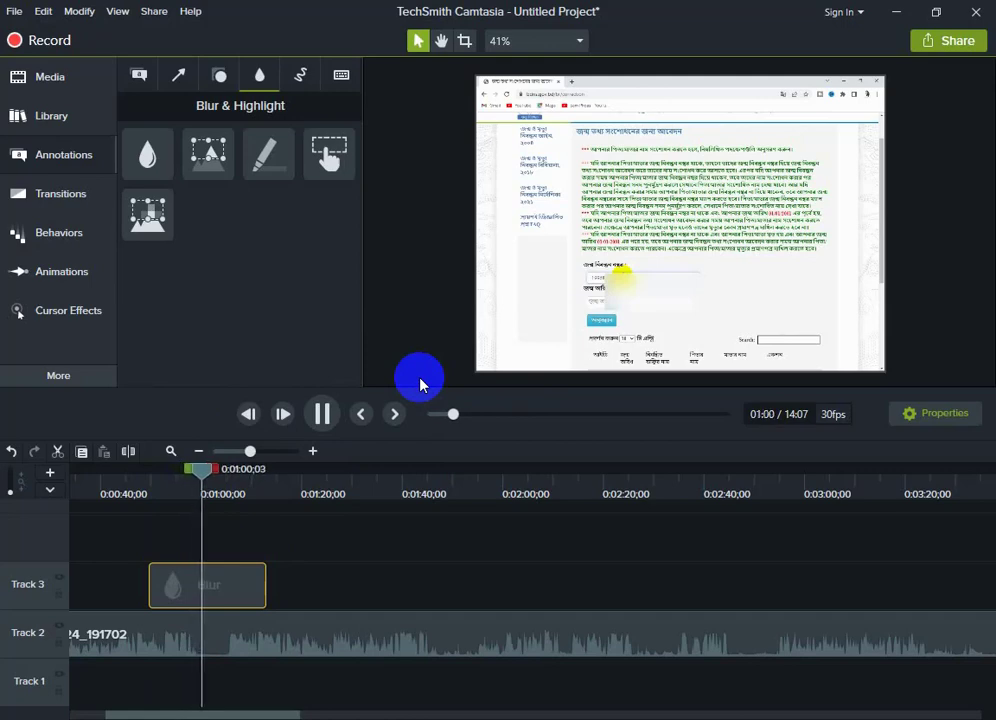
{"action": "key", "text": "space"}
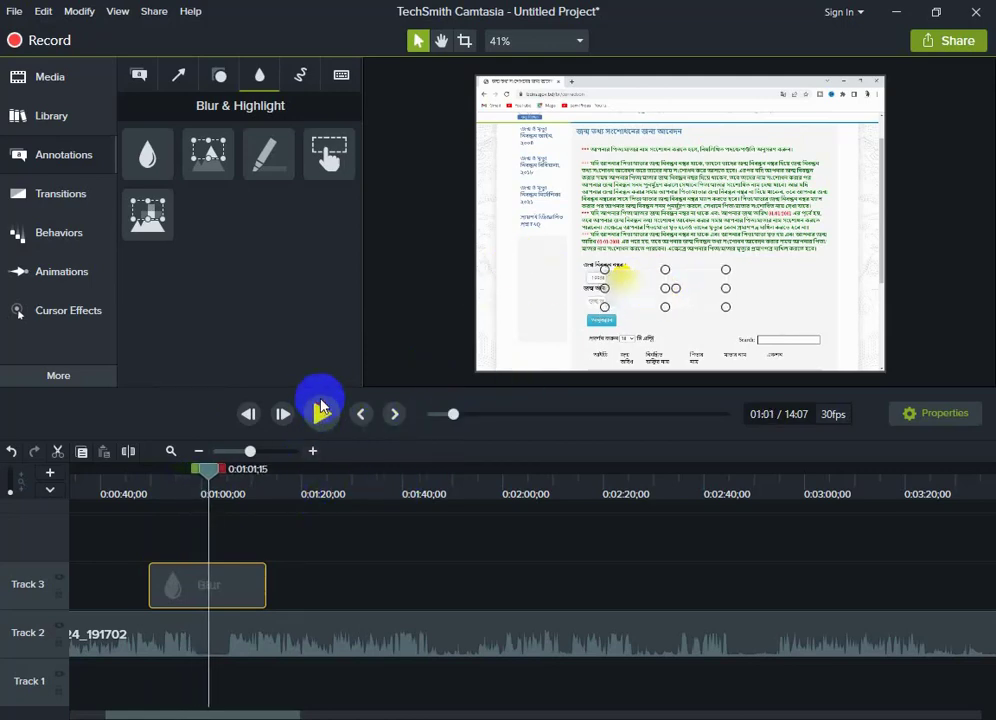
{"action": "left_click", "coordinate": [322, 413]}
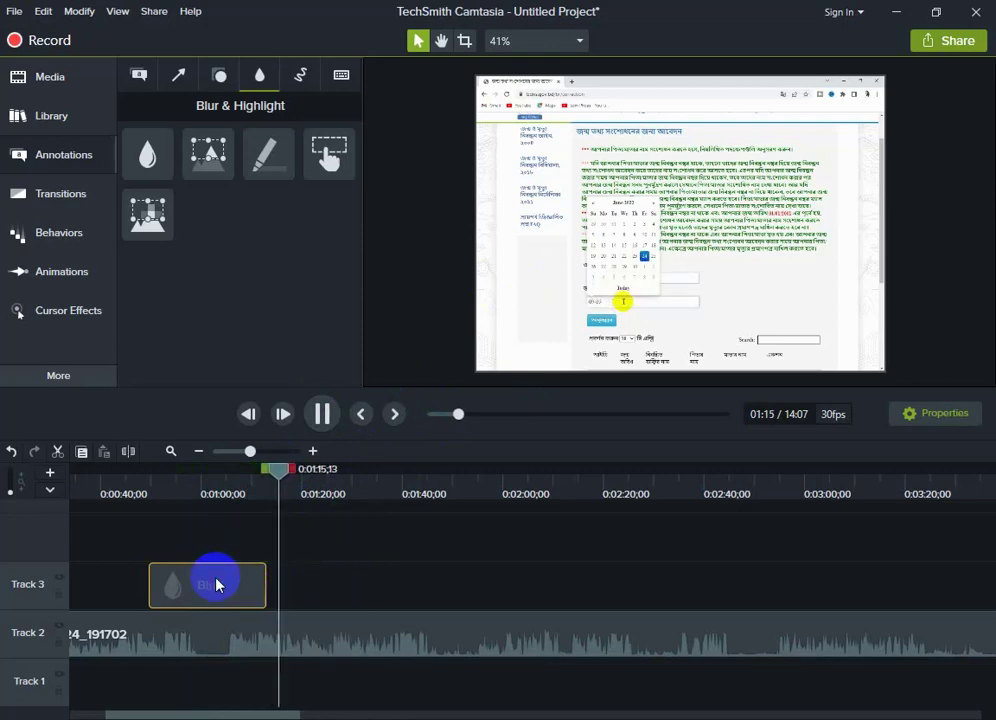
Step: Extend the blur clip's end to about 1:23 and shift its area slightly left over the form fields
{"action": "left_click_drag", "start_coordinate": [264, 591], "coordinate": [321, 591]}
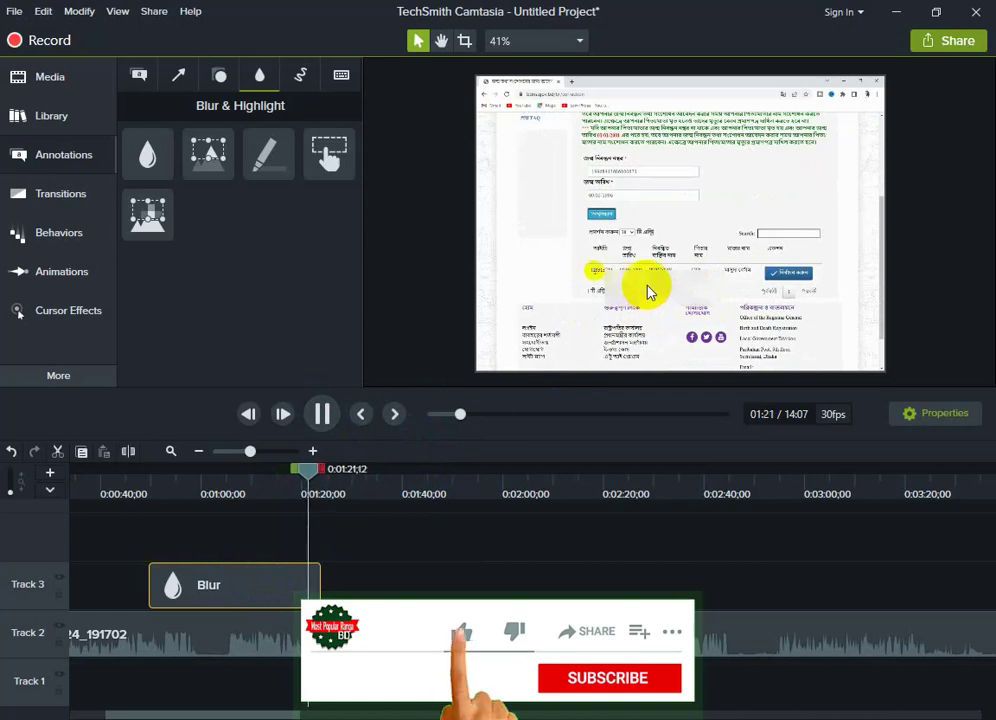
{"action": "left_click_drag", "start_coordinate": [313, 462], "coordinate": [289, 468]}
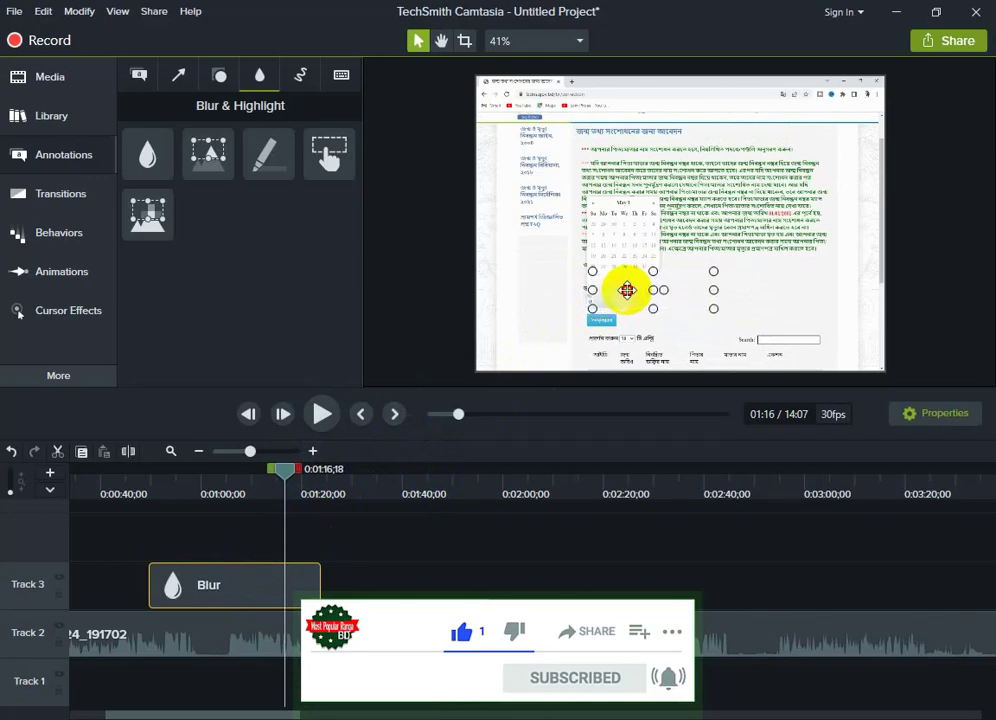
{"action": "mouse_move", "coordinate": [284, 470]}
{"action": "left_mouse_down"}
{"action": "mouse_move", "coordinate": [273, 468]}
{"action": "mouse_move", "coordinate": [306, 469]}
{"action": "mouse_move", "coordinate": [294, 461]}
{"action": "left_mouse_up"}
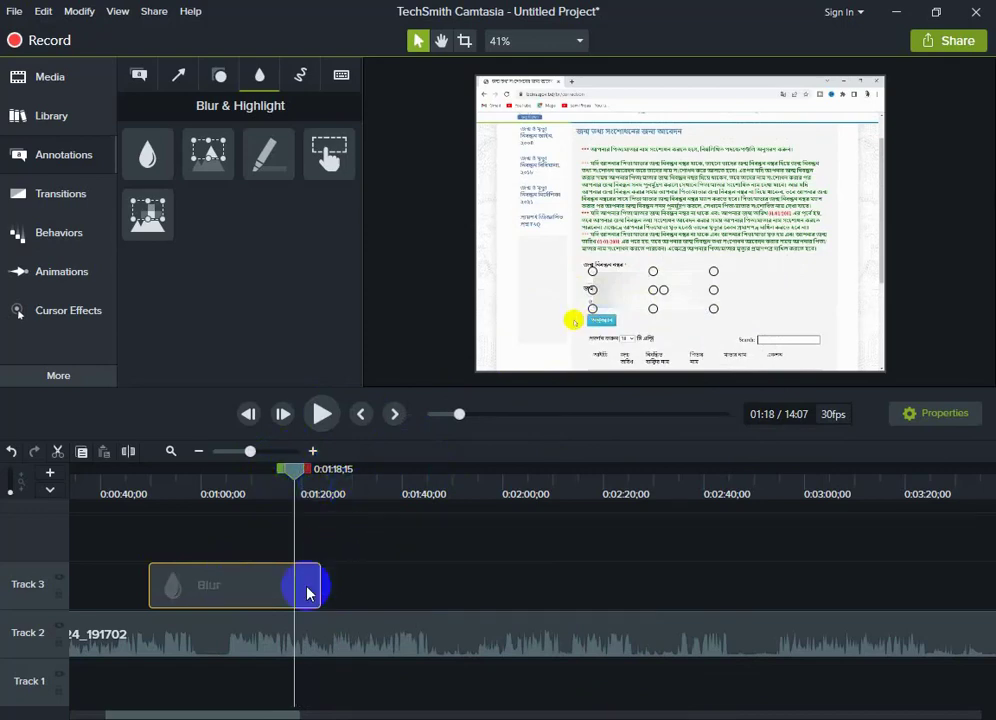
Step: Trim the end of the blur clip on Track 3 to 0:01:19;24, where the recorded page is about to scroll
{"action": "left_click_drag", "start_coordinate": [320, 583], "coordinate": [297, 580]}
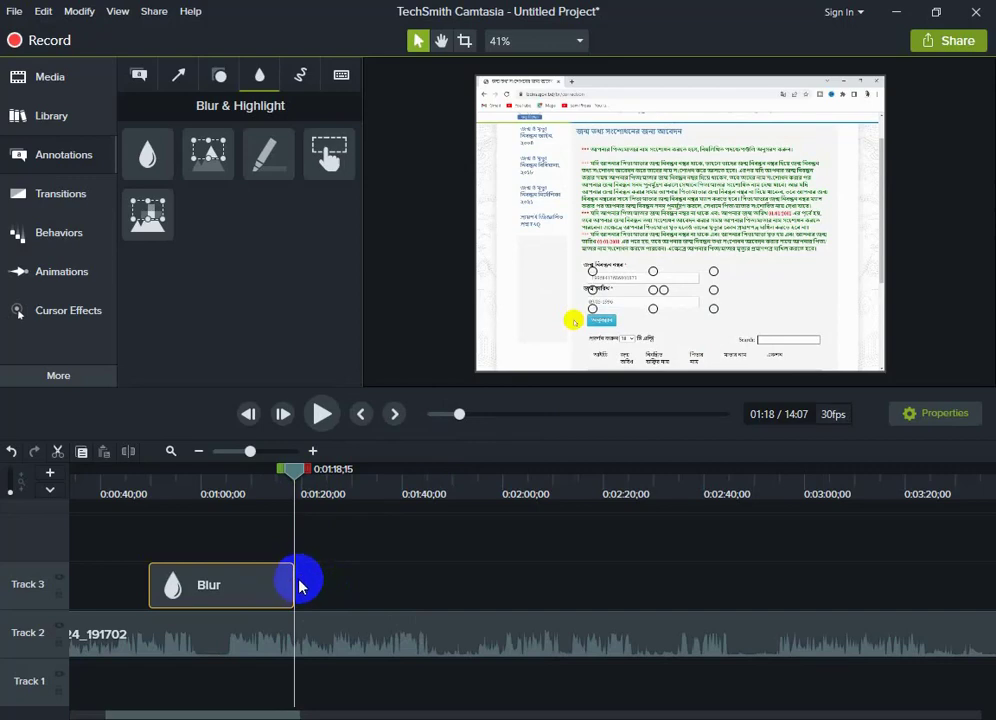
{"action": "left_click_drag", "start_coordinate": [292, 584], "coordinate": [313, 586]}
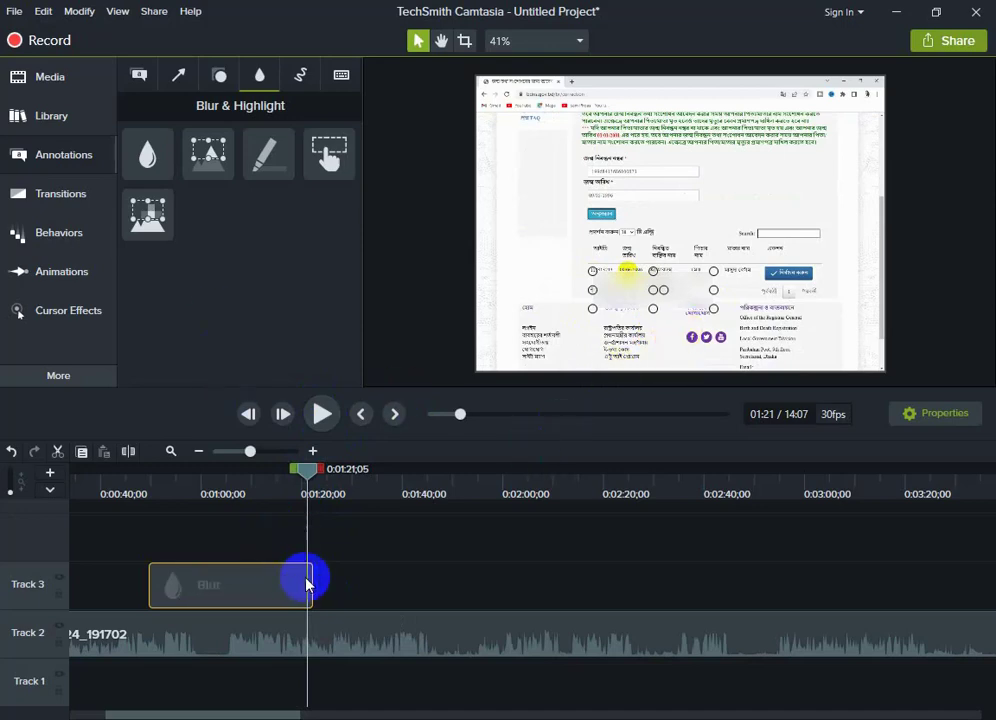
{"action": "left_click_drag", "start_coordinate": [312, 576], "coordinate": [305, 572]}
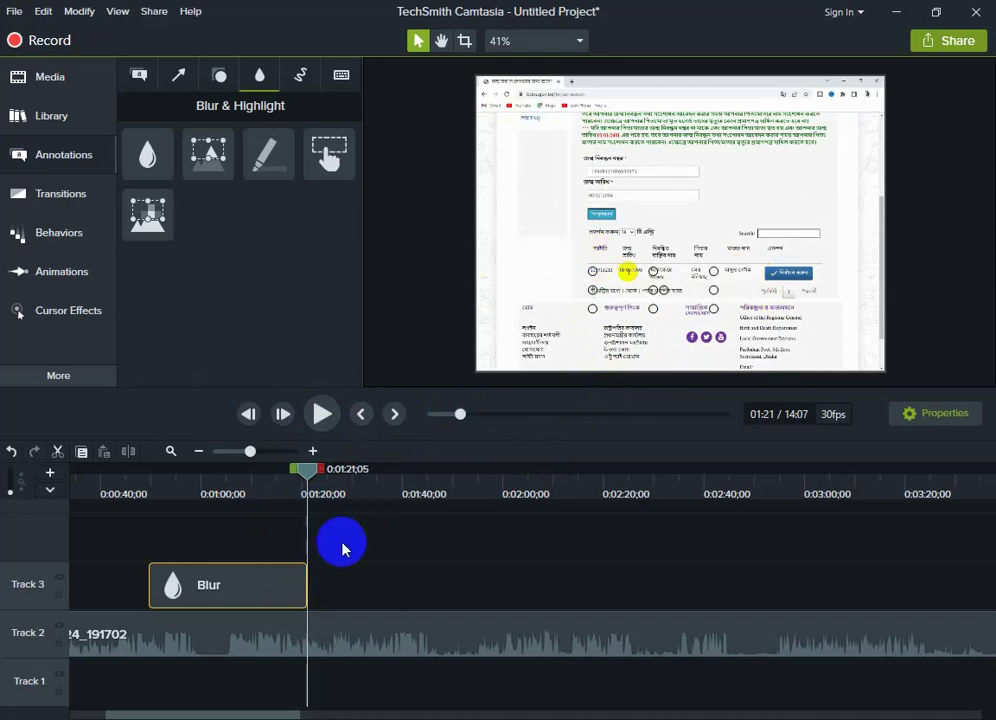
{"action": "left_click_drag", "start_coordinate": [310, 474], "coordinate": [302, 473]}
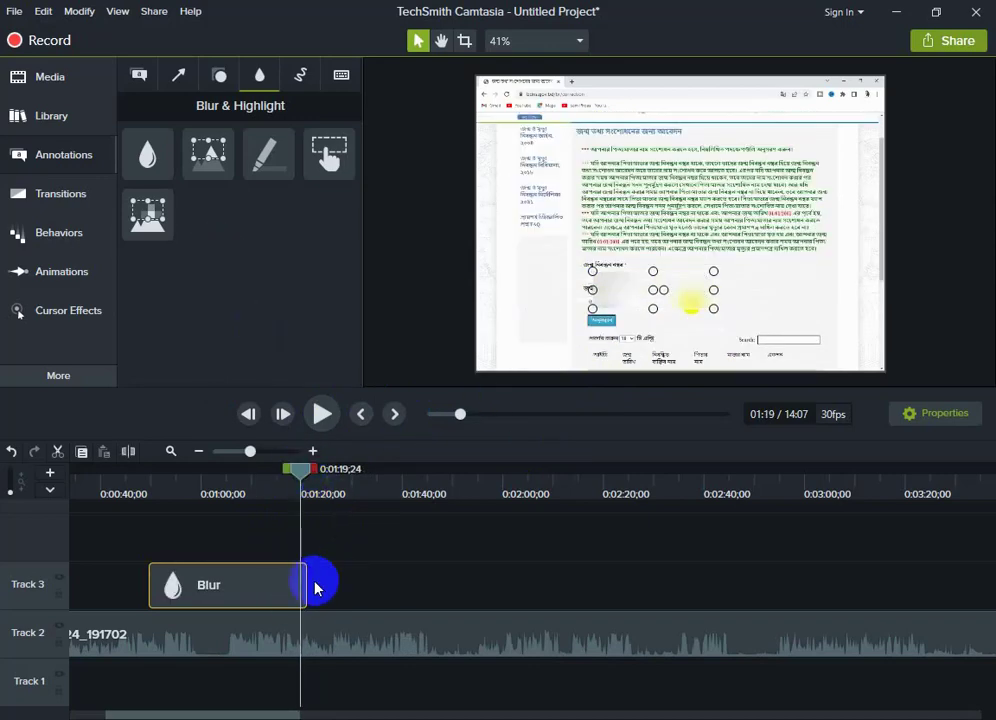
{"action": "left_click_drag", "start_coordinate": [306, 584], "coordinate": [298, 585]}
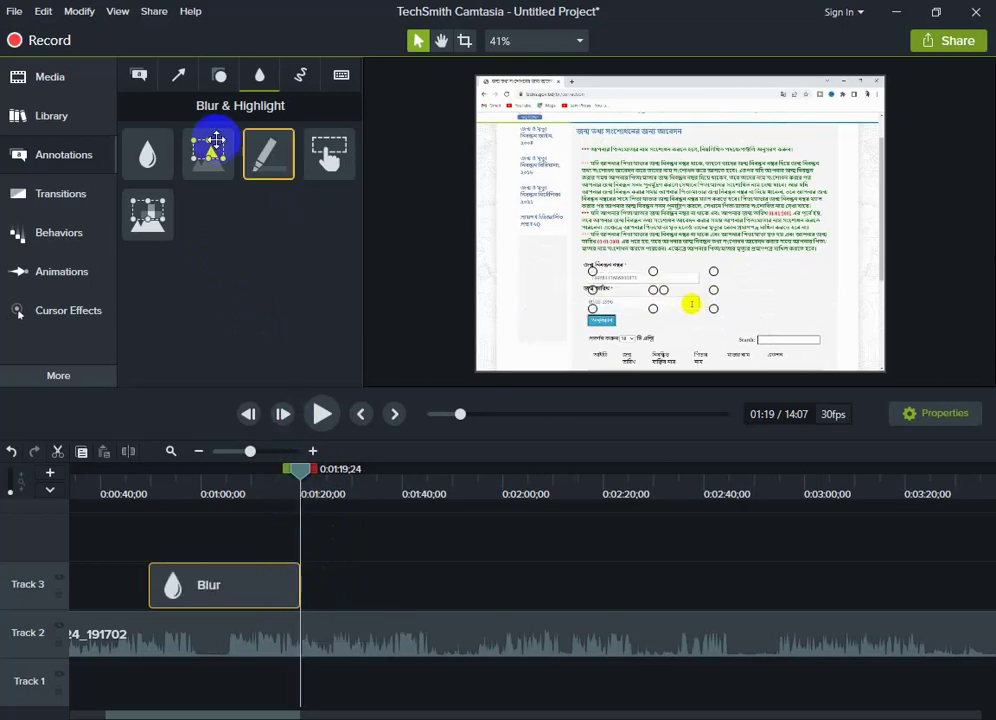
Step: Add a second Blur annotation on Track 3 at 0:01:19;24 and fit its area over the two form fields on the scrolled page
{"action": "left_click_drag", "start_coordinate": [145, 152], "coordinate": [309, 598]}
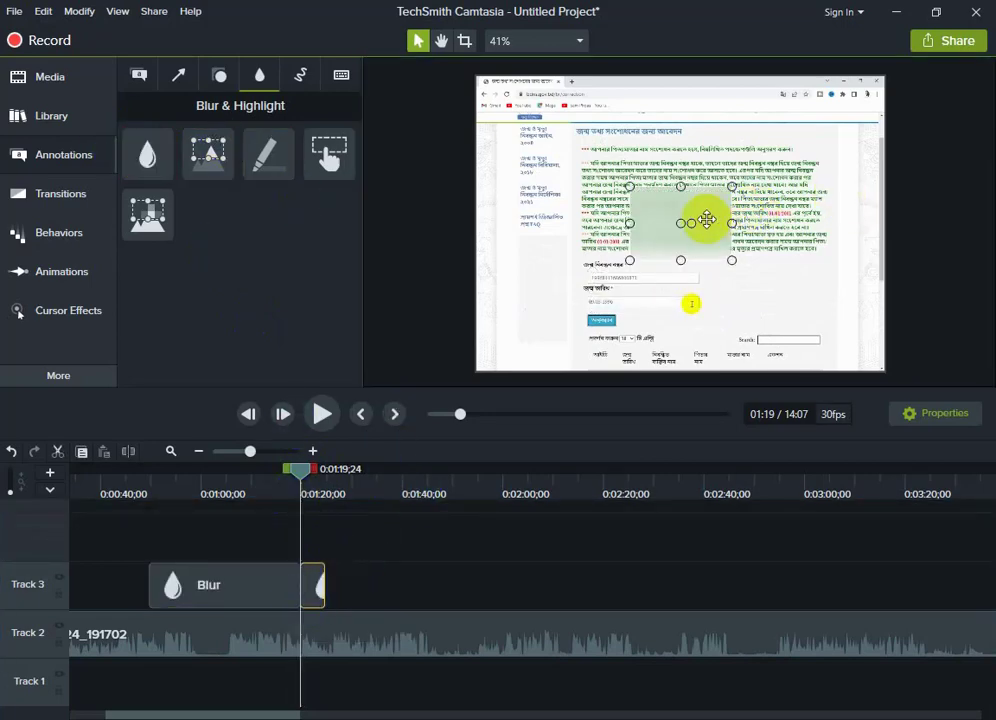
{"action": "left_click_drag", "start_coordinate": [694, 223], "coordinate": [645, 238]}
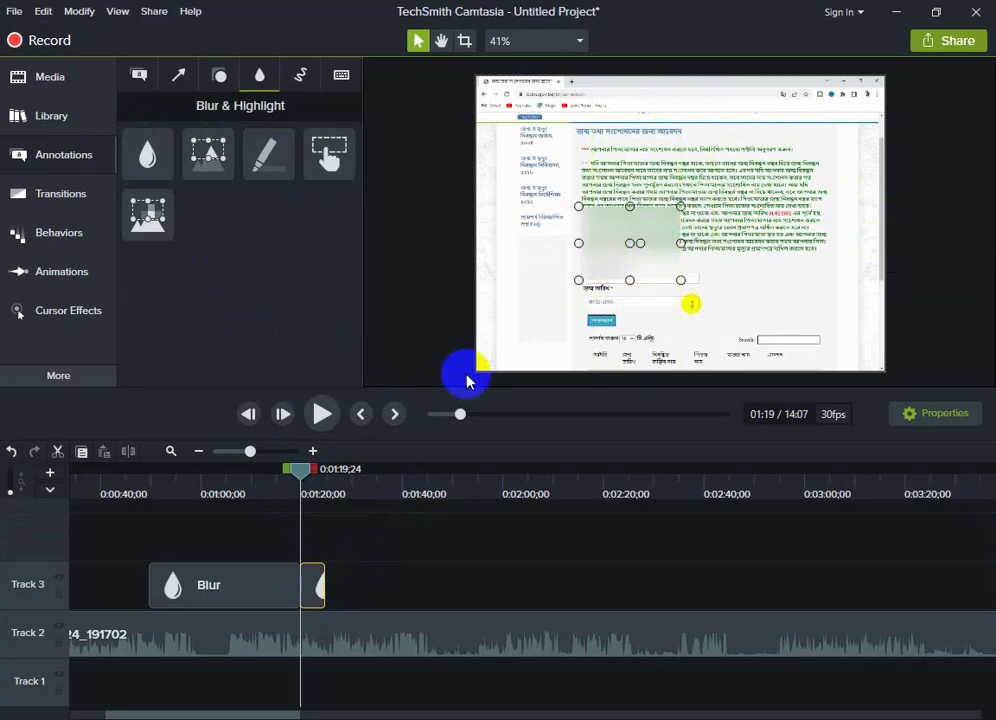
{"action": "left_click", "coordinate": [327, 424]}
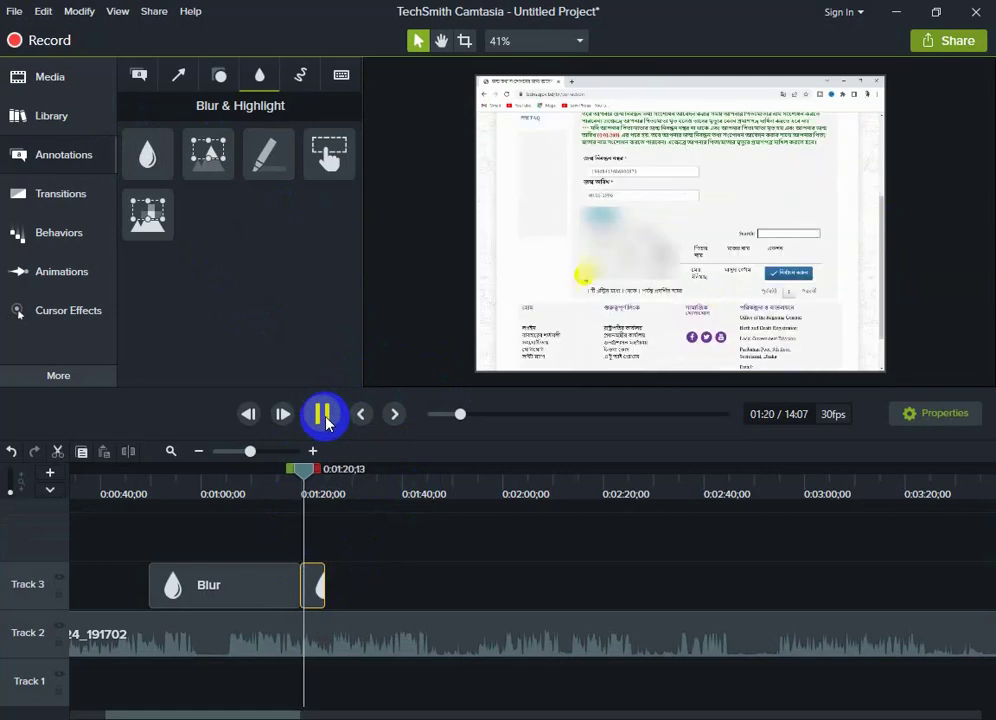
{"action": "left_click", "coordinate": [312, 415]}
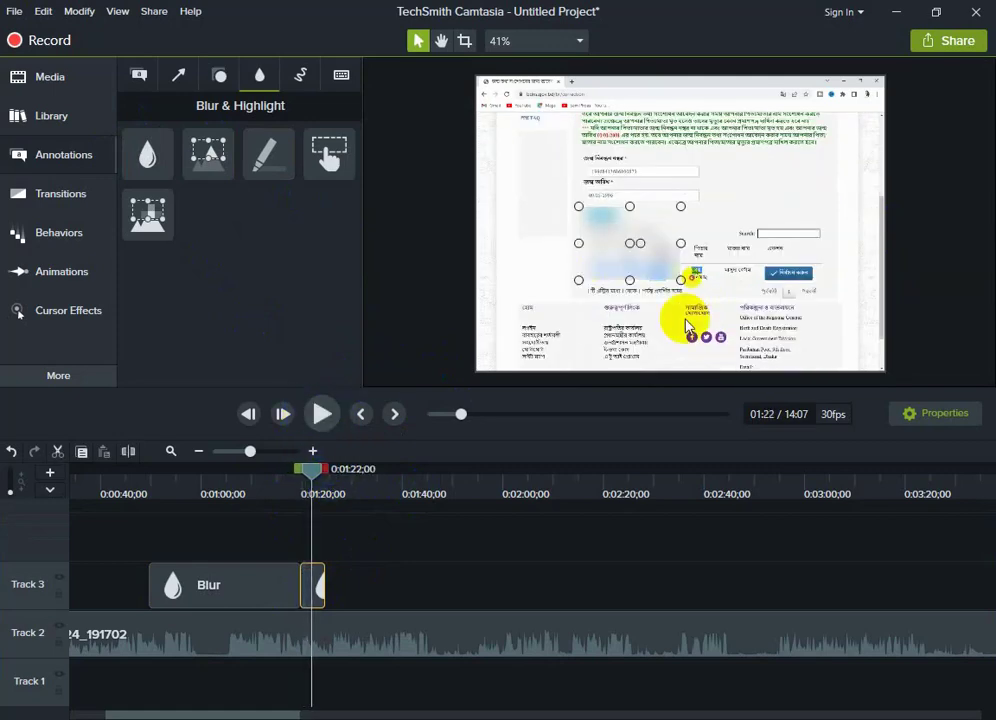
{"action": "left_click_drag", "start_coordinate": [604, 248], "coordinate": [612, 191]}
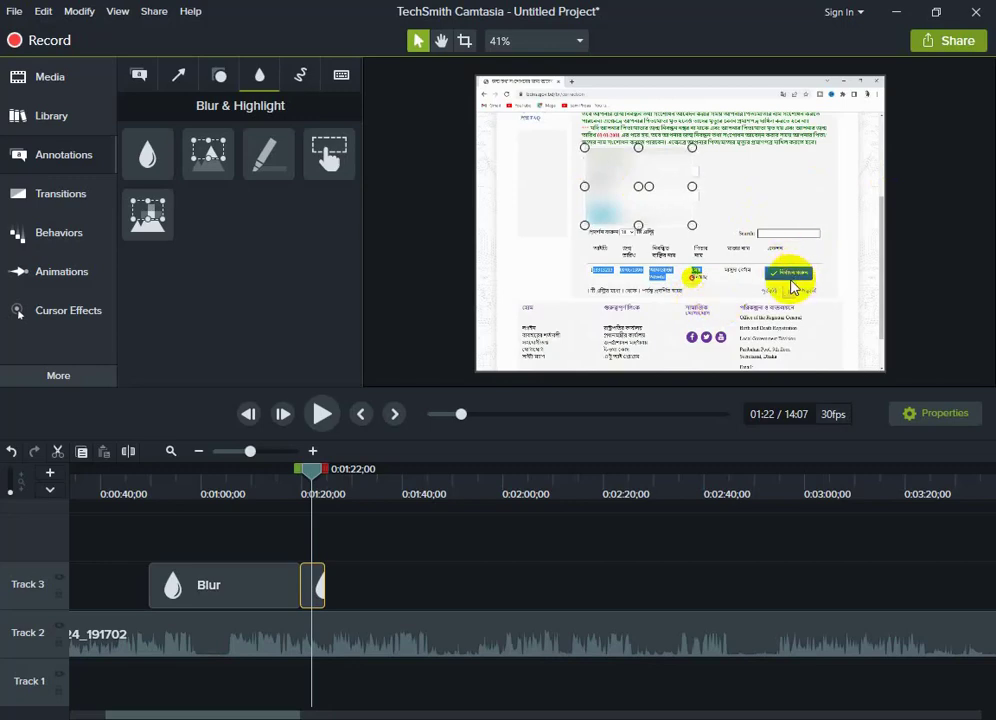
{"action": "mouse_move", "coordinate": [668, 186]}
{"action": "left_mouse_down"}
{"action": "mouse_move", "coordinate": [676, 191]}
{"action": "mouse_move", "coordinate": [659, 170]}
{"action": "left_mouse_up"}
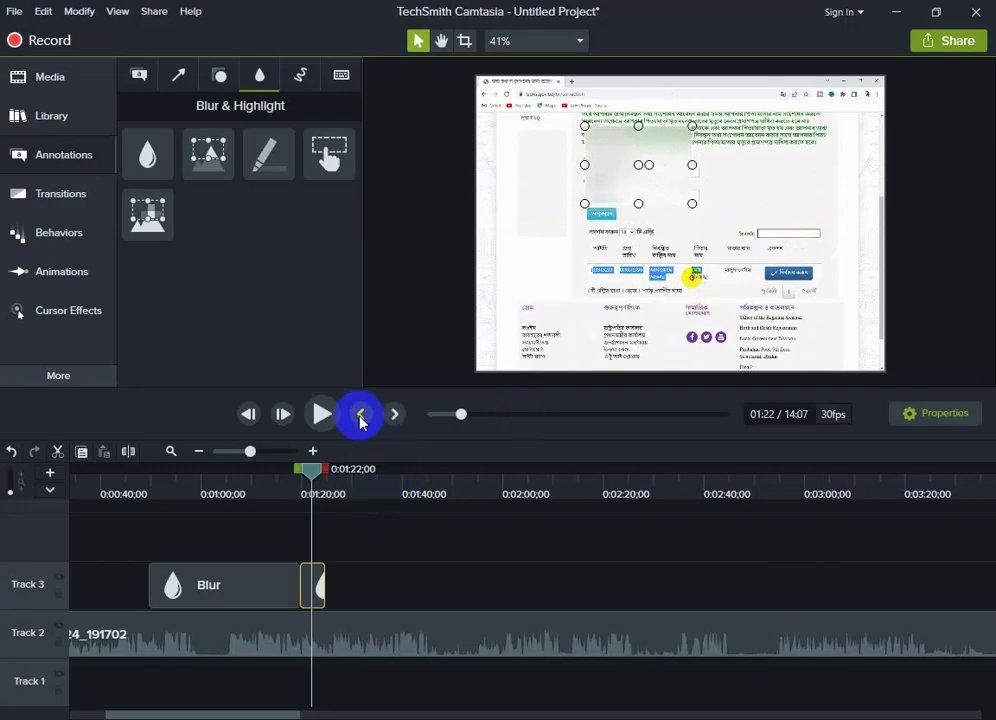
{"action": "left_click", "coordinate": [320, 414]}
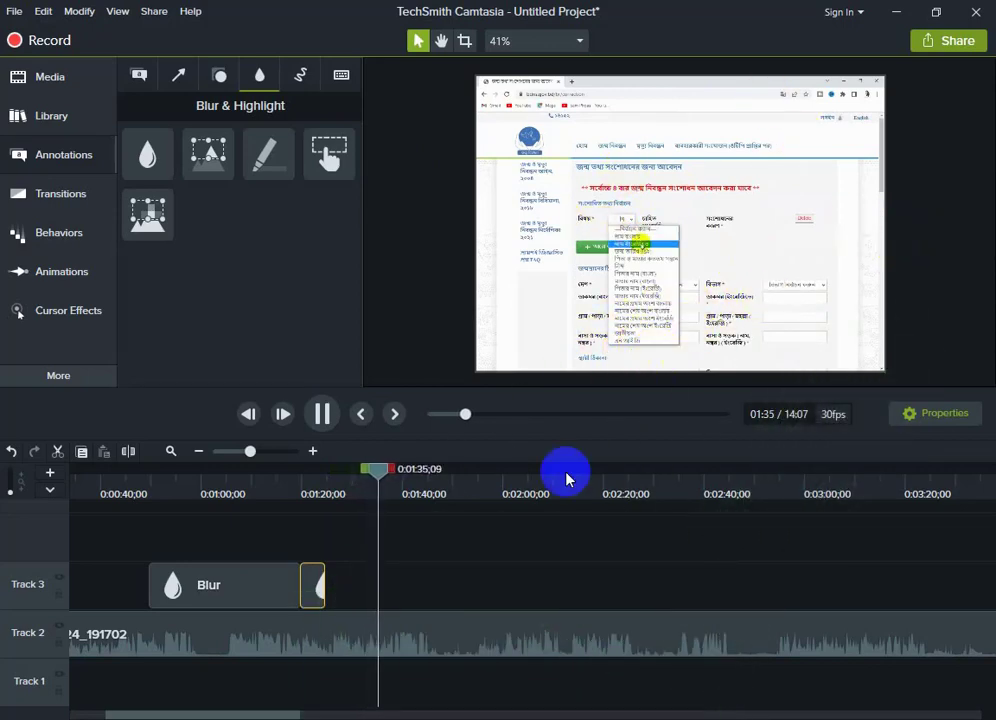
Step: Skim the rest of the recording up to its end, checking for other details that need blurring
{"action": "left_click", "coordinate": [471, 501]}
{"action": "left_click", "coordinate": [560, 502]}
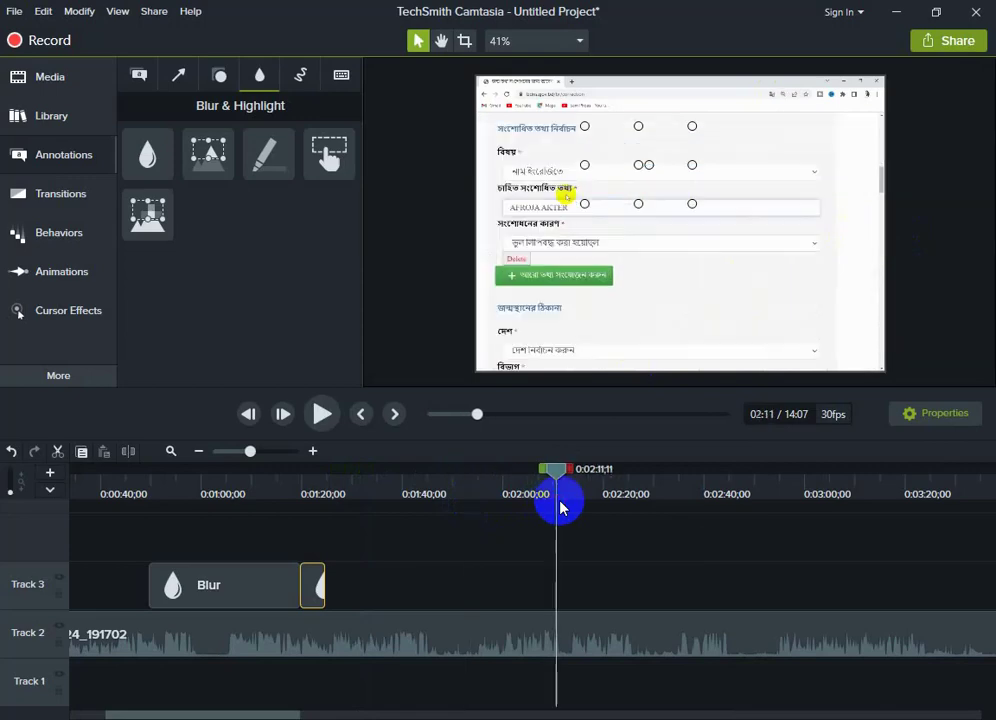
{"action": "left_click", "coordinate": [627, 492]}
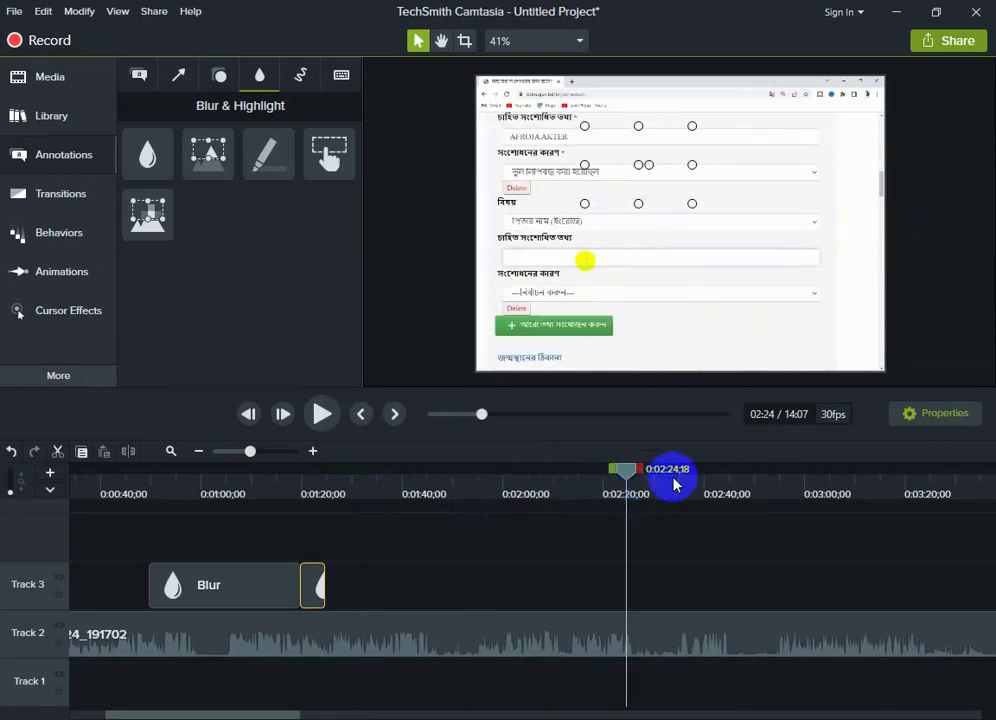
{"action": "left_click", "coordinate": [673, 484]}
{"action": "left_click_drag", "start_coordinate": [736, 483], "coordinate": [826, 476]}
{"action": "left_click", "coordinate": [877, 476]}
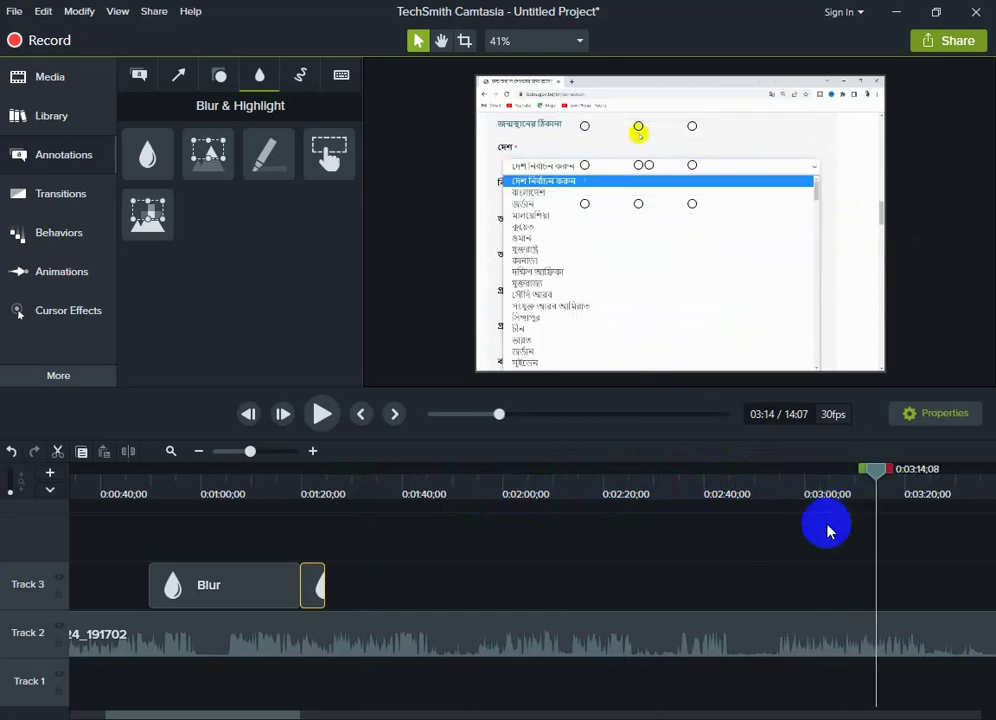
{"action": "scroll", "coordinate": [826, 531], "scroll_direction": "down", "scroll_amount": 1}
{"action": "left_click", "coordinate": [593, 479]}
{"action": "left_click", "coordinate": [688, 477]}
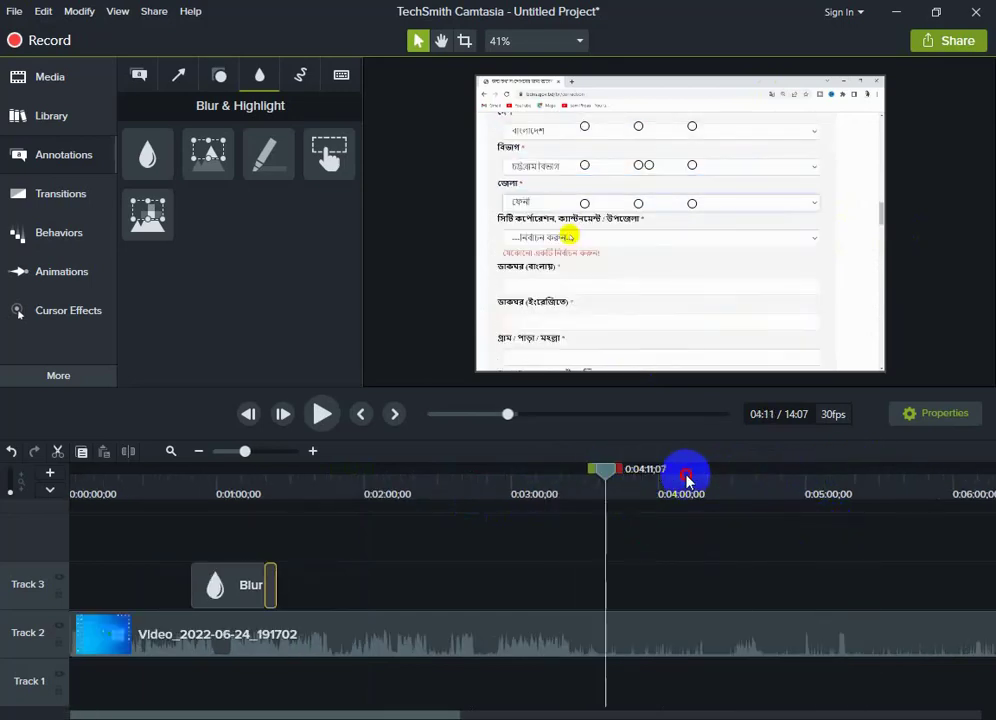
{"action": "left_click", "coordinate": [739, 477]}
{"action": "left_click", "coordinate": [786, 477]}
{"action": "scroll", "coordinate": [800, 491], "scroll_direction": "down", "scroll_amount": 1}
{"action": "scroll", "coordinate": [800, 488], "scroll_direction": "down", "scroll_amount": 1}
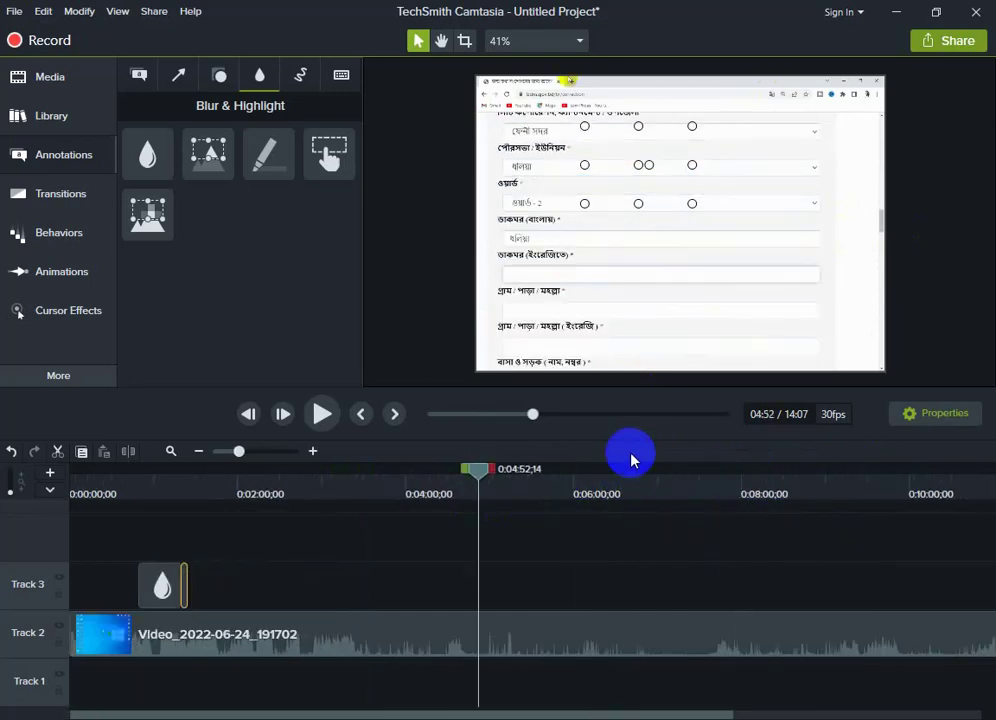
{"action": "left_click", "coordinate": [596, 480]}
{"action": "left_click", "coordinate": [707, 476]}
{"action": "left_click", "coordinate": [755, 476]}
{"action": "left_click", "coordinate": [842, 478]}
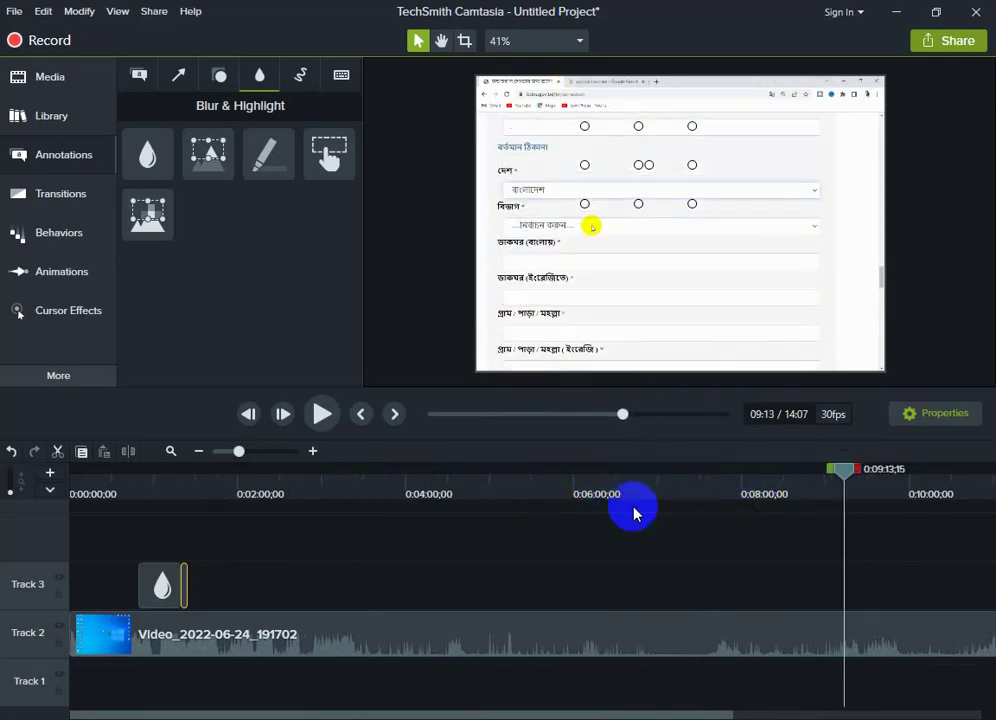
{"action": "scroll", "coordinate": [655, 495], "scroll_direction": "down", "scroll_amount": 1}
{"action": "left_click", "coordinate": [740, 476]}
{"action": "left_click", "coordinate": [820, 478]}
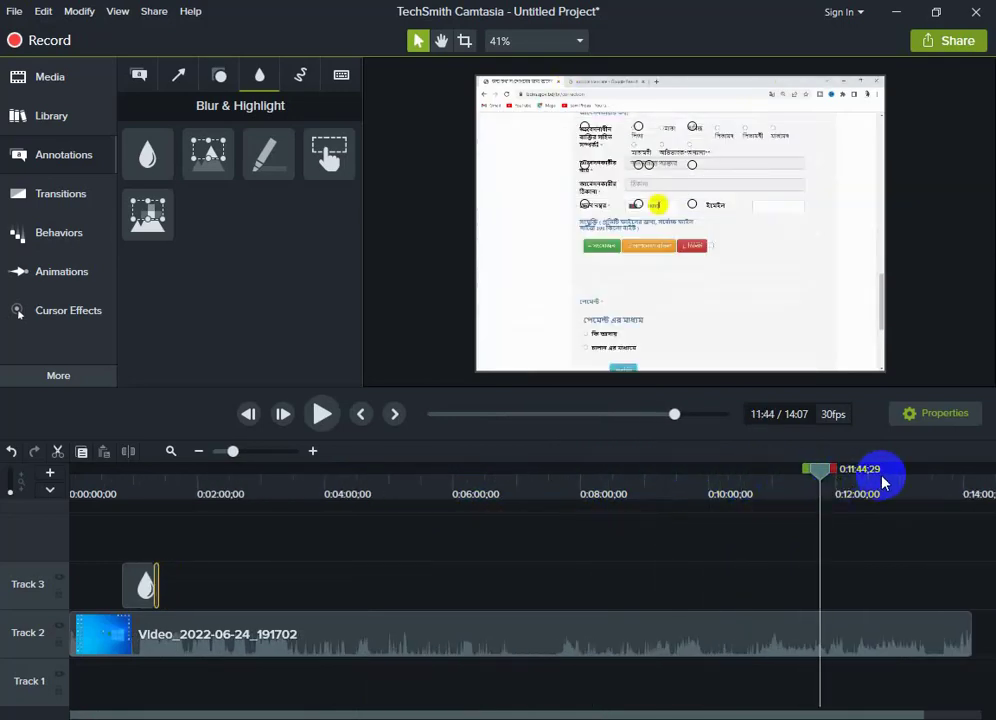
{"action": "left_click", "coordinate": [862, 476]}
{"action": "left_click", "coordinate": [904, 476]}
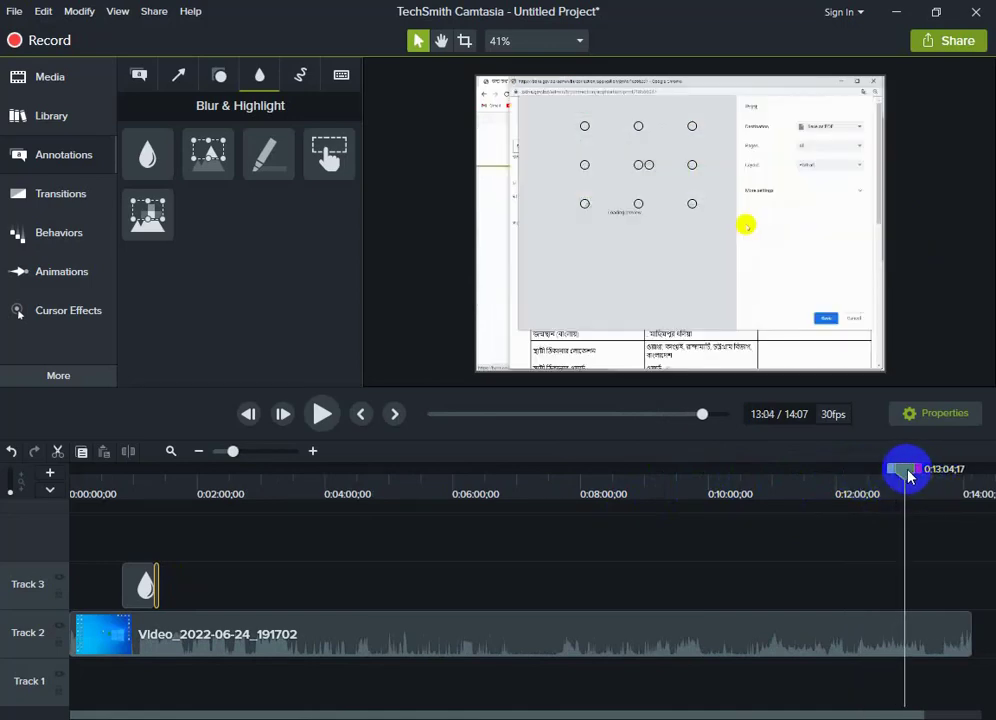
{"action": "left_click_drag", "start_coordinate": [908, 478], "coordinate": [972, 484]}
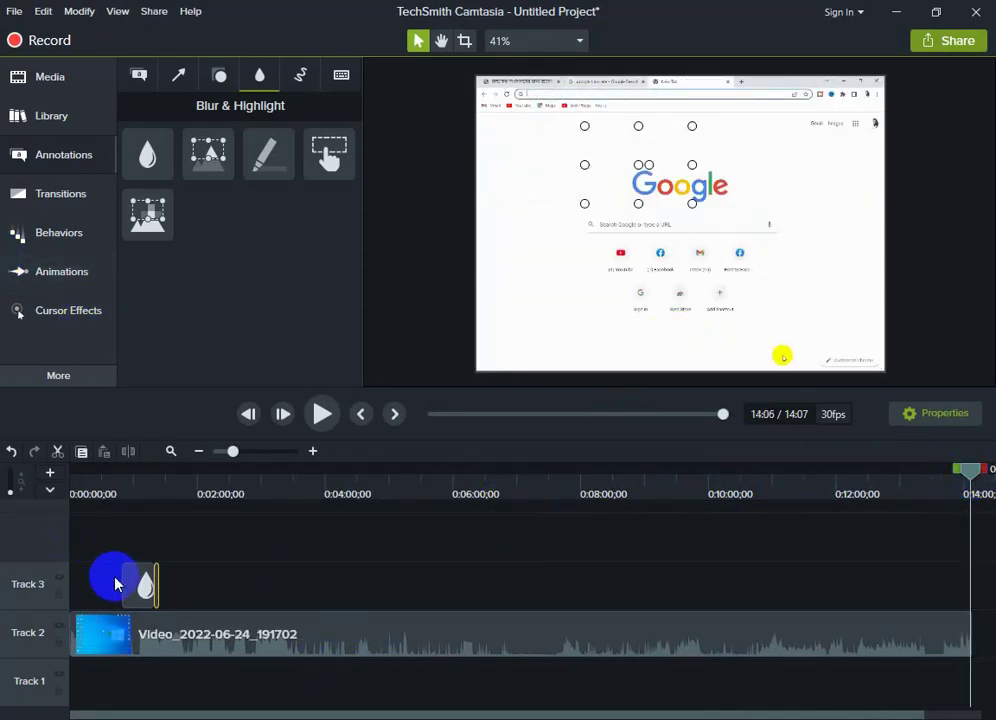
Step: Group the video clip with both blur clips and move the group on Track 2 to start at about 0:47
{"action": "left_click", "coordinate": [245, 652]}
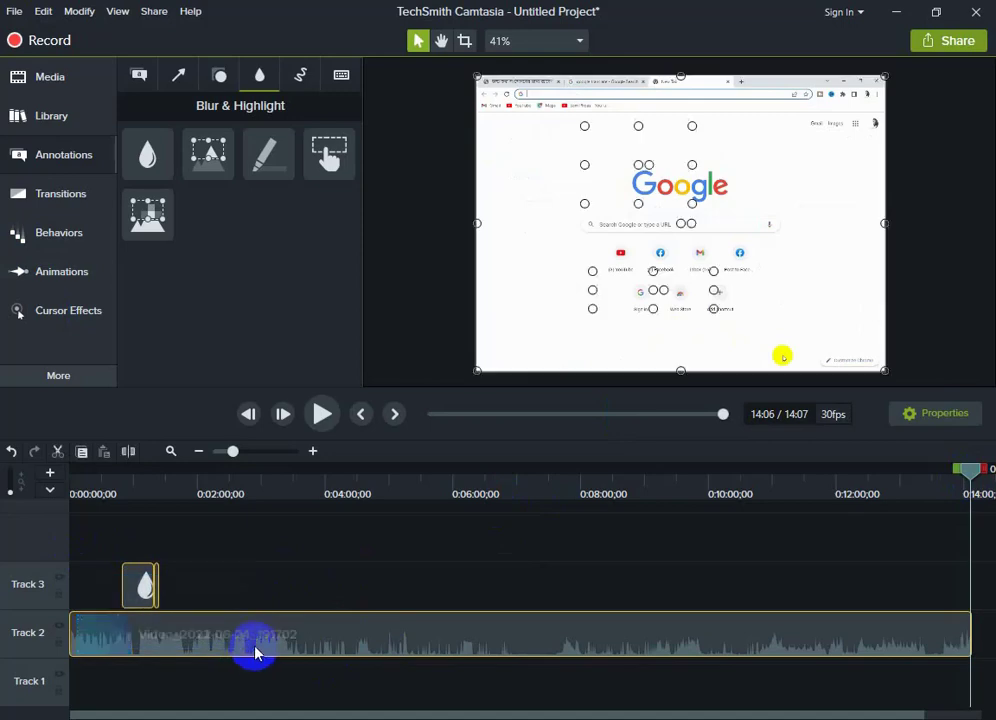
{"action": "key", "text": "ctrl+g"}
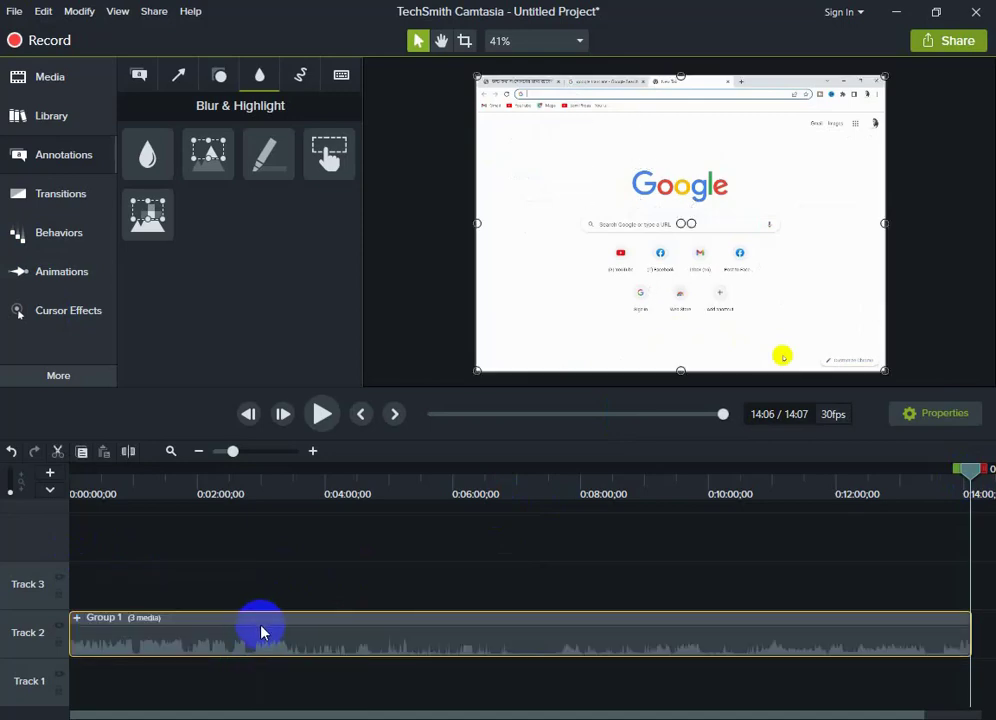
{"action": "left_click_drag", "start_coordinate": [217, 656], "coordinate": [258, 641]}
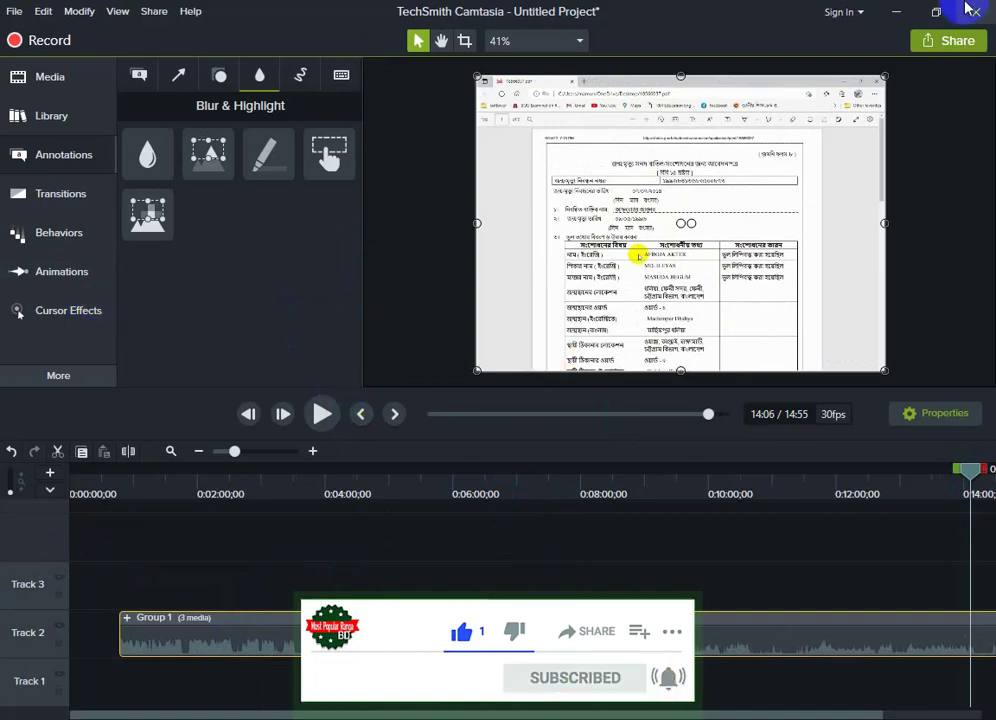
Step: Switch to File Explorer and look through the Channel Intro folder on the ESD-ISO (E:) drive for the intro and end clips
{"action": "left_click", "coordinate": [893, 20]}
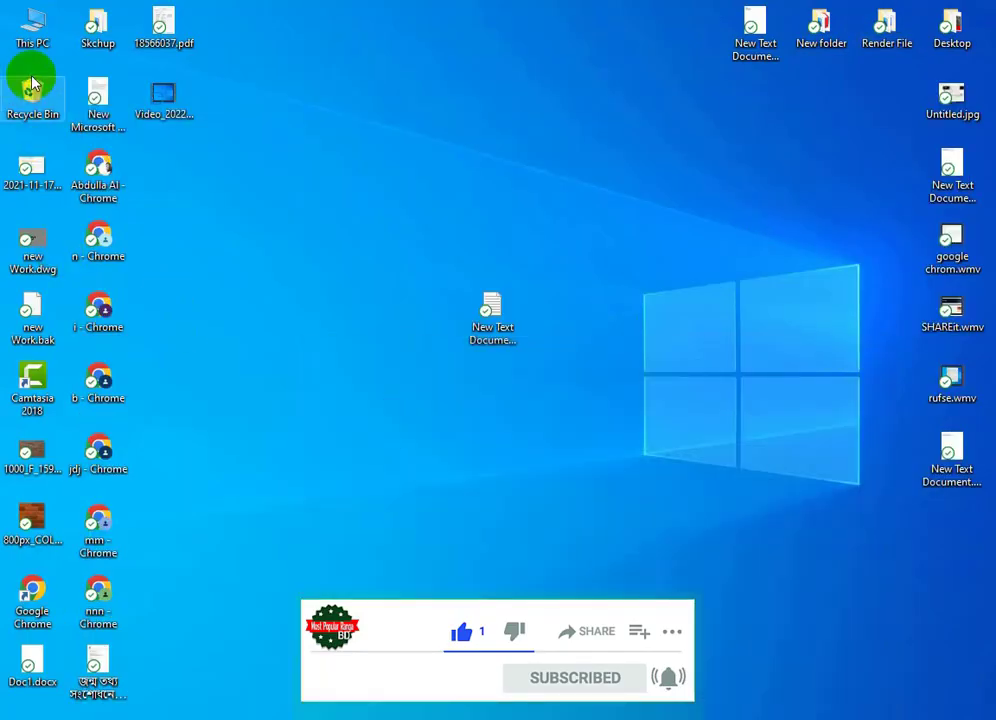
{"action": "double_click", "coordinate": [29, 25]}
{"action": "double_click", "coordinate": [734, 311]}
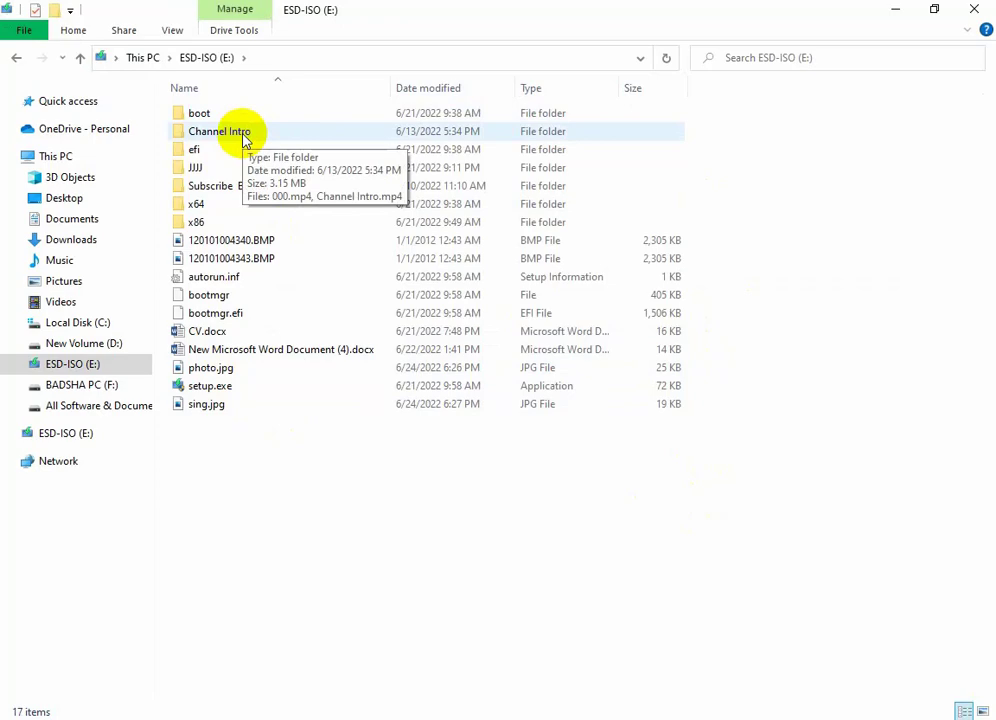
{"action": "double_click", "coordinate": [240, 132]}
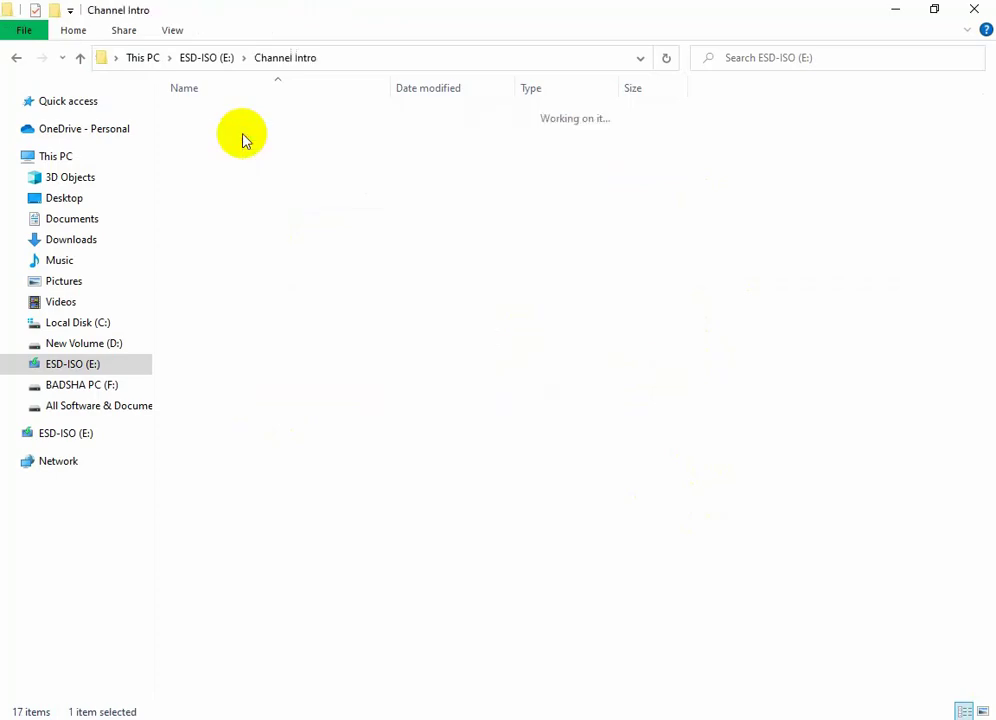
{"action": "left_click", "coordinate": [984, 712]}
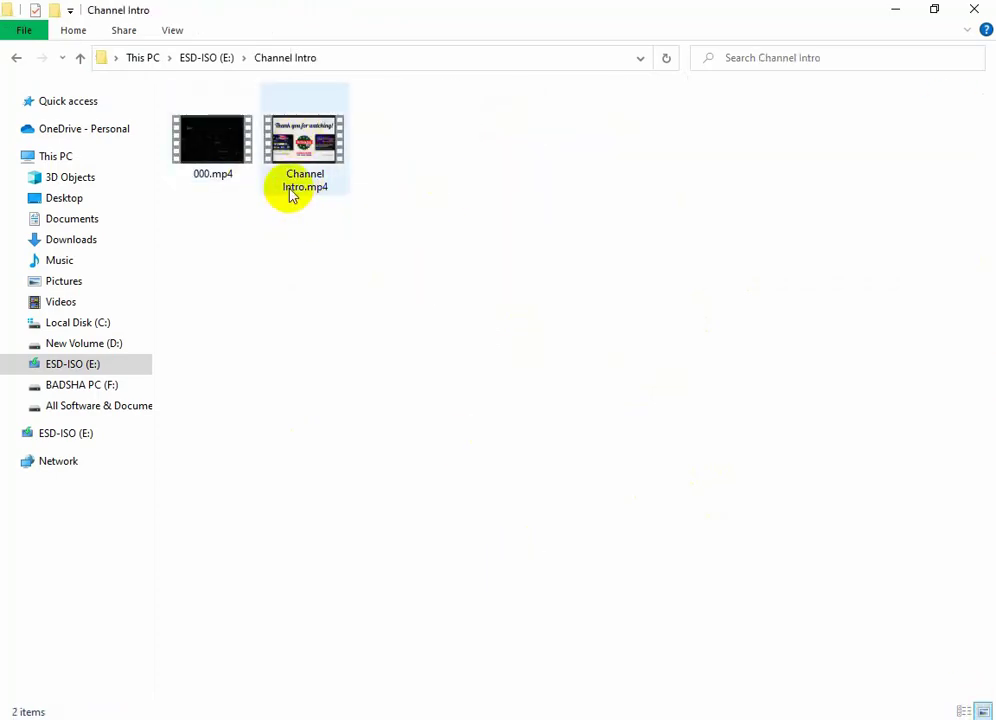
{"action": "left_click", "coordinate": [15, 58]}
{"action": "double_click", "coordinate": [229, 131]}
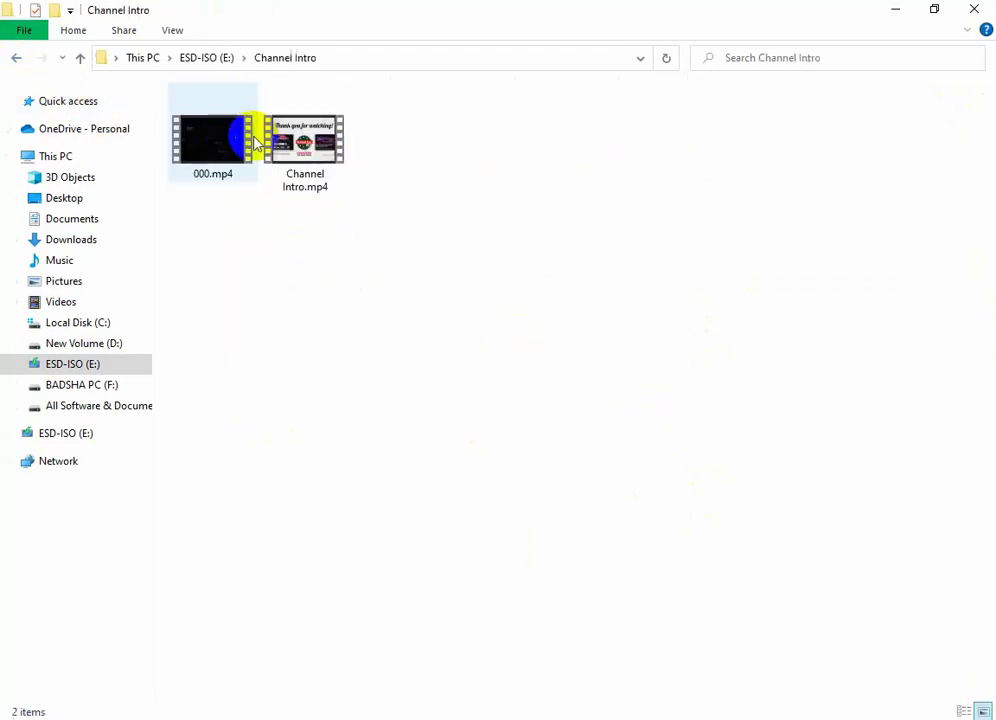
{"action": "left_click_drag", "start_coordinate": [300, 140], "coordinate": [200, 170]}
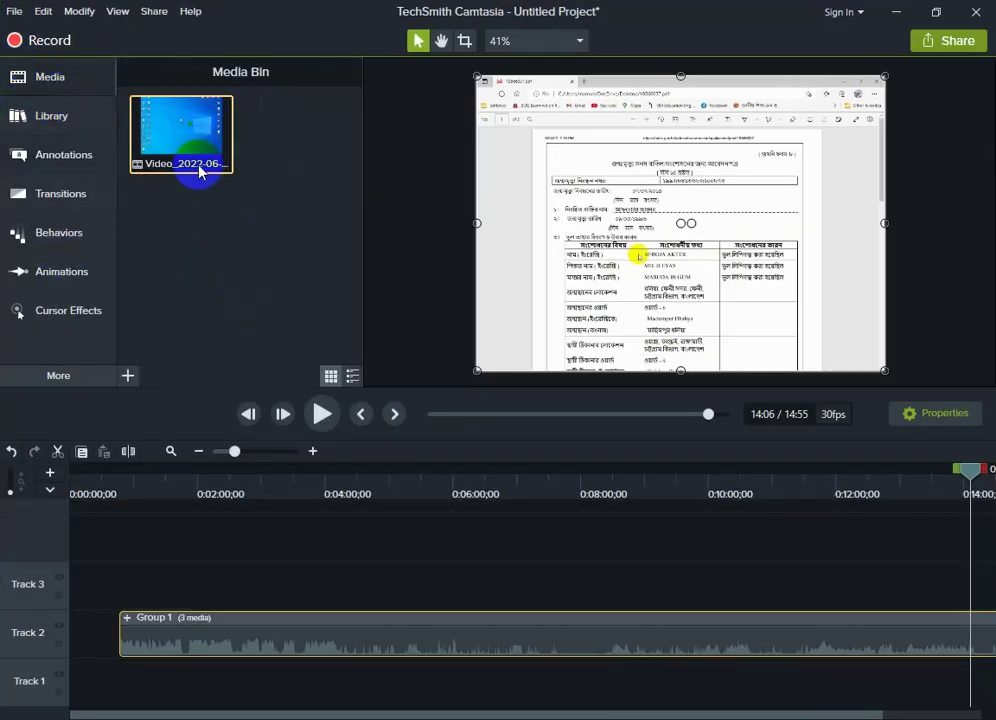
Step: Import Channel Intro.mp4 from the Channel Intro folder on drive E: into the Media Bin, continuing despite the external-drive warning
{"action": "left_click", "coordinate": [127, 377]}
{"action": "left_click", "coordinate": [166, 322]}
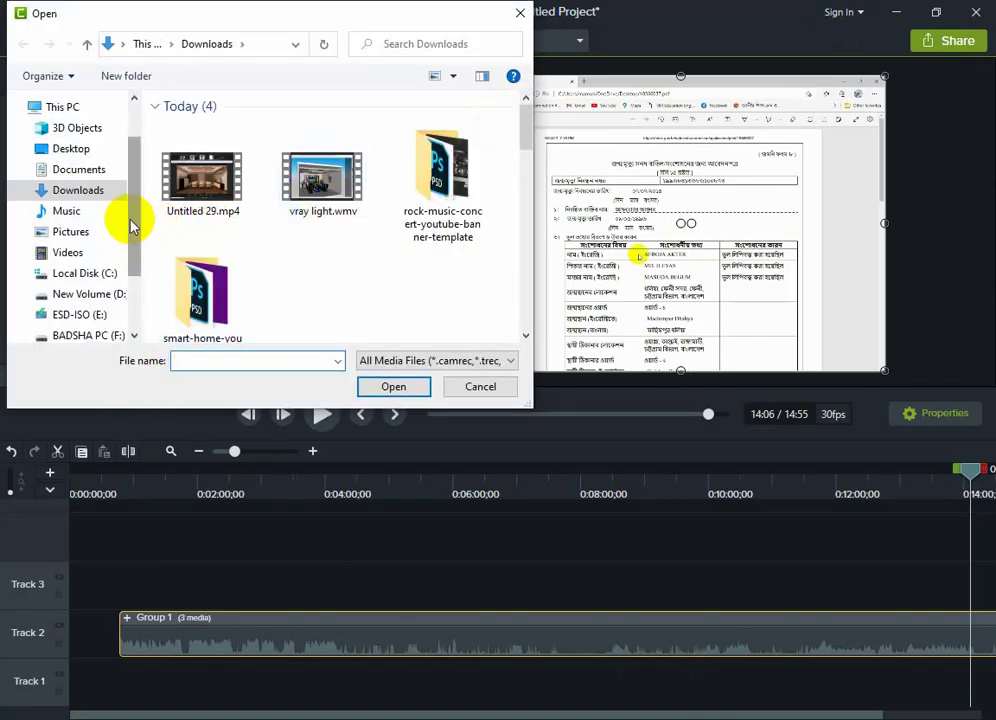
{"action": "left_click_drag", "start_coordinate": [133, 222], "coordinate": [133, 256]}
{"action": "left_click", "coordinate": [73, 250]}
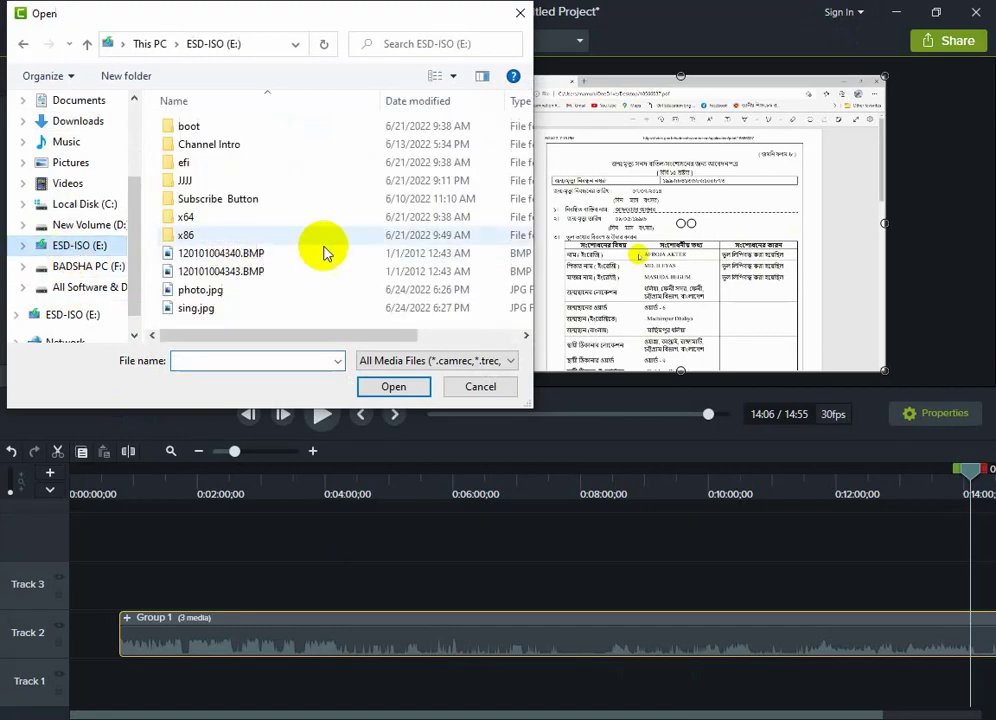
{"action": "double_click", "coordinate": [249, 146]}
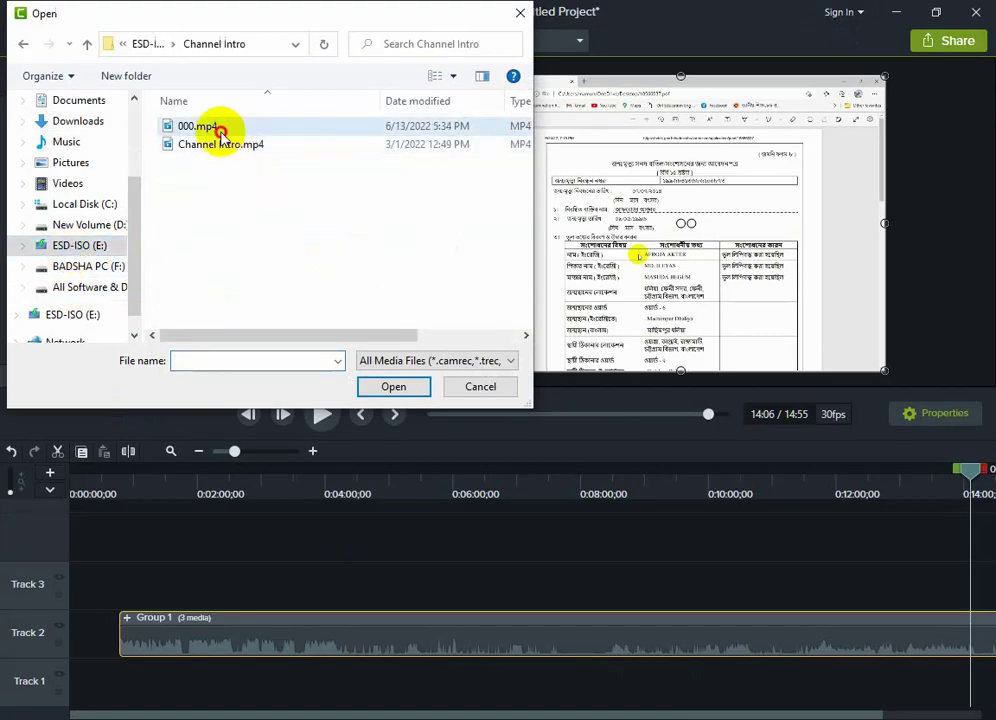
{"action": "left_click", "coordinate": [222, 139]}
{"action": "left_click", "coordinate": [378, 386]}
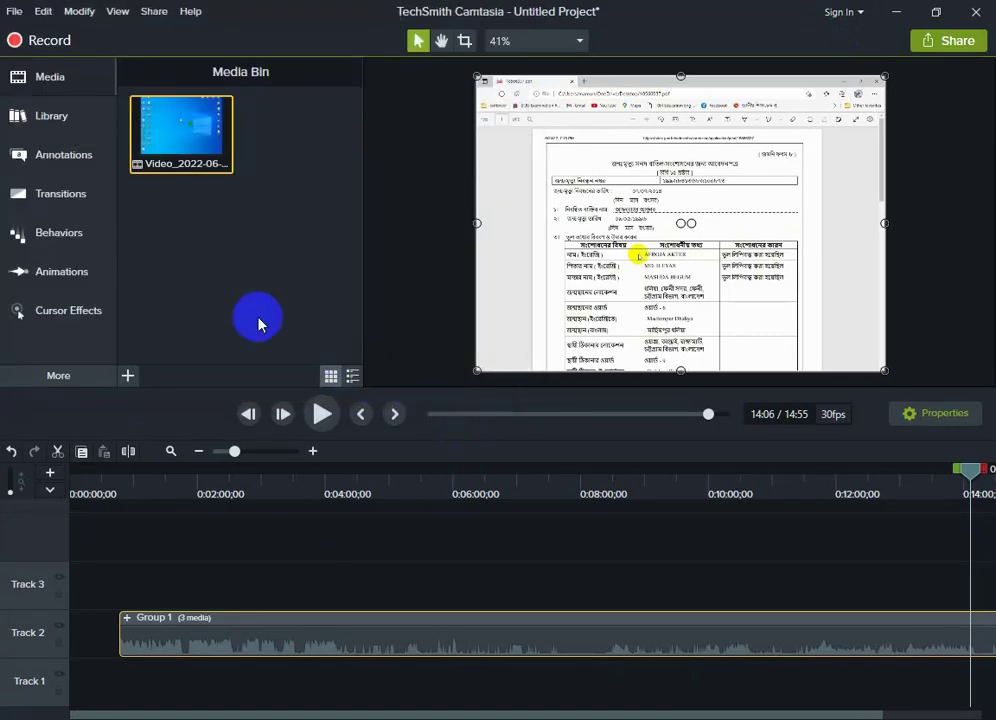
{"action": "left_click_drag", "start_coordinate": [567, 436], "coordinate": [596, 373]}
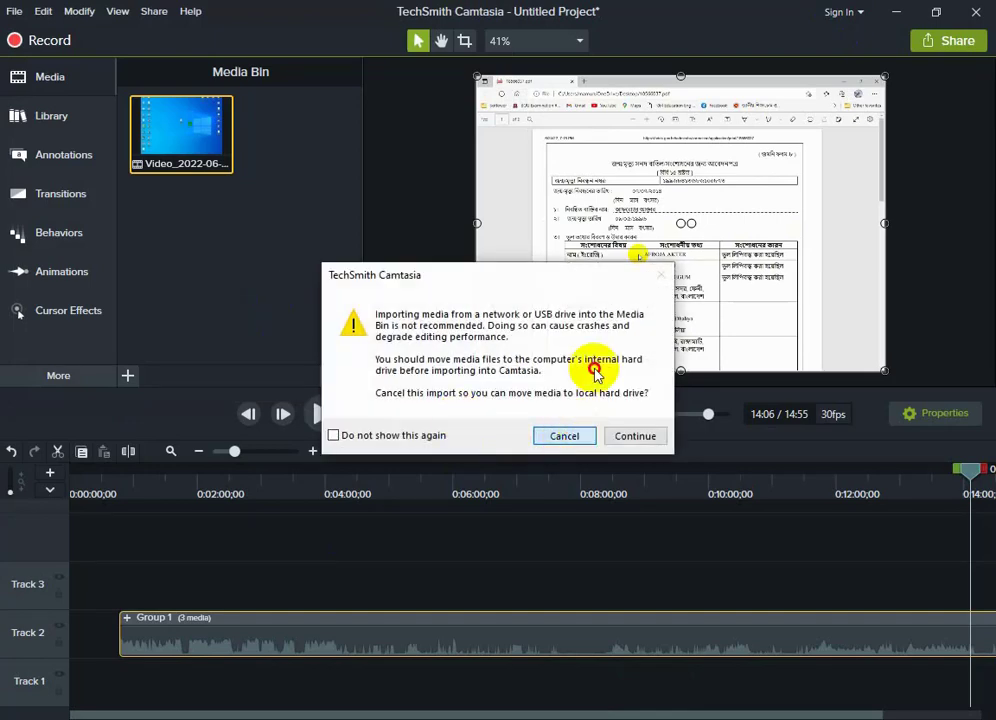
{"action": "left_click", "coordinate": [624, 434]}
Step: Place Channel Intro.mp4 on Track 2 directly after Group 1 and preview its end screen on the timeline
{"action": "left_click_drag", "start_coordinate": [276, 140], "coordinate": [898, 601]}
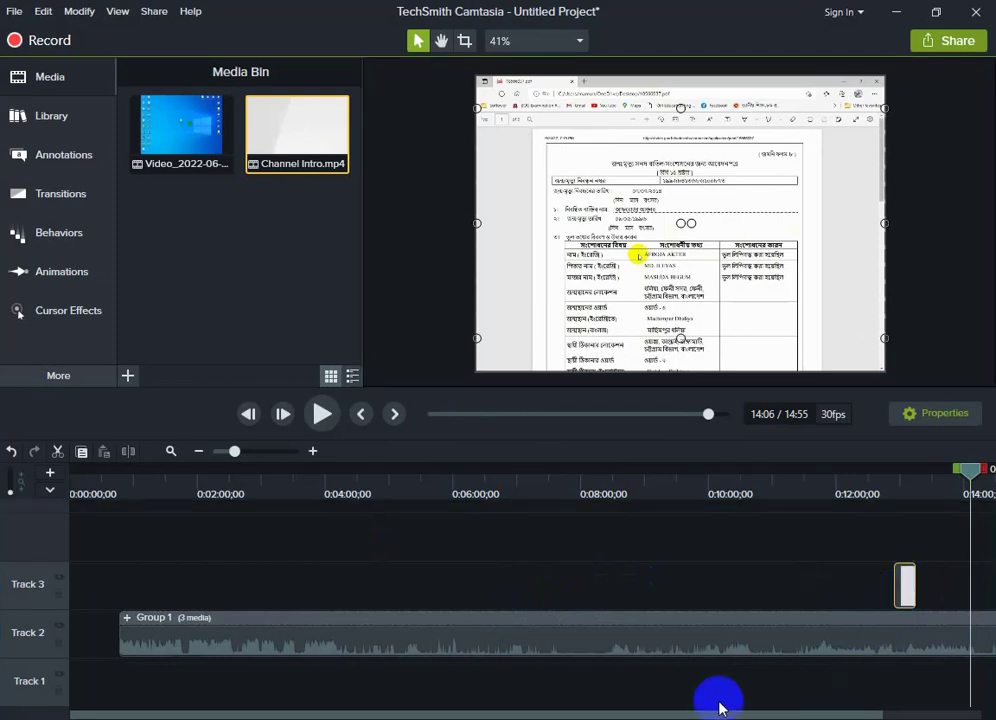
{"action": "left_click_drag", "start_coordinate": [632, 716], "coordinate": [829, 703]}
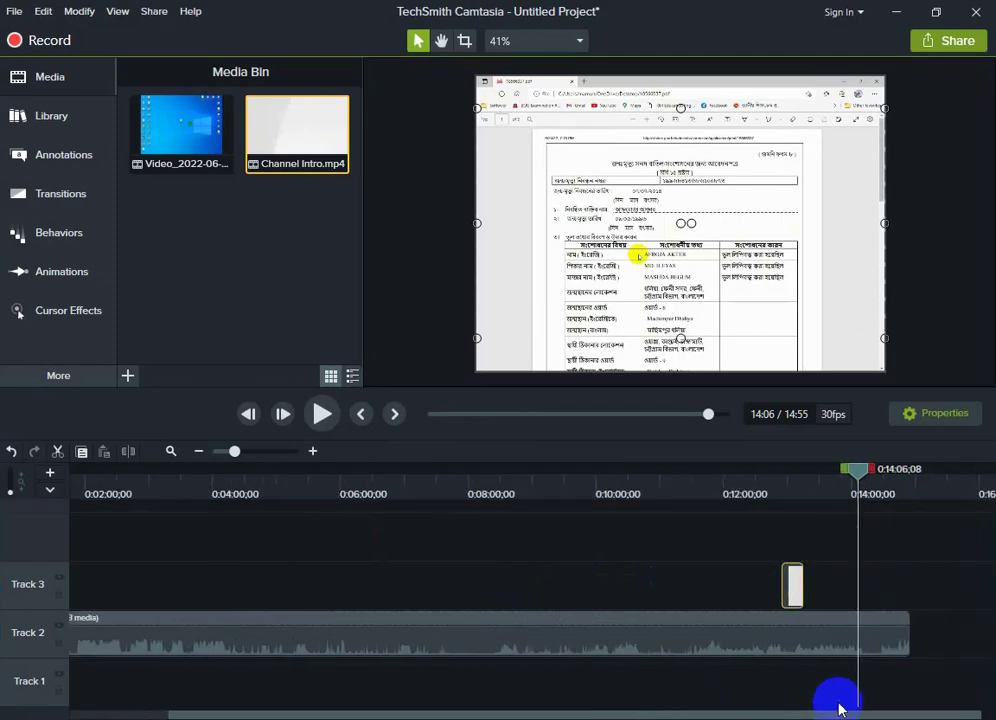
{"action": "left_click_drag", "start_coordinate": [922, 624], "coordinate": [886, 640]}
{"action": "left_click", "coordinate": [933, 475]}
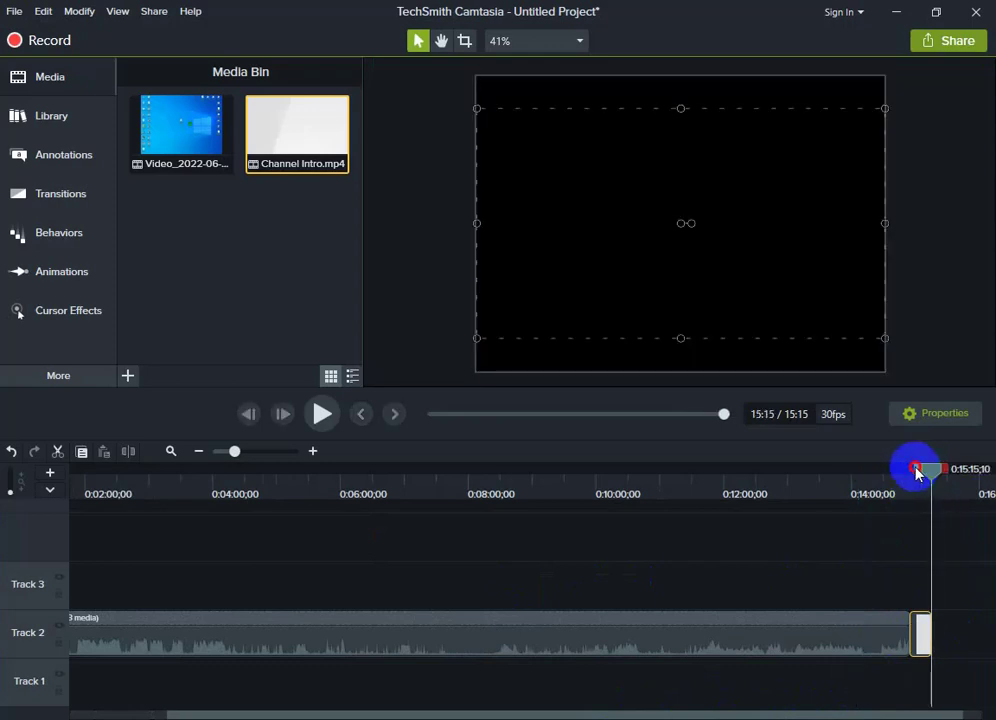
{"action": "mouse_move", "coordinate": [898, 472]}
{"action": "left_mouse_down"}
{"action": "mouse_move", "coordinate": [889, 471]}
{"action": "mouse_move", "coordinate": [916, 473]}
{"action": "left_mouse_up"}
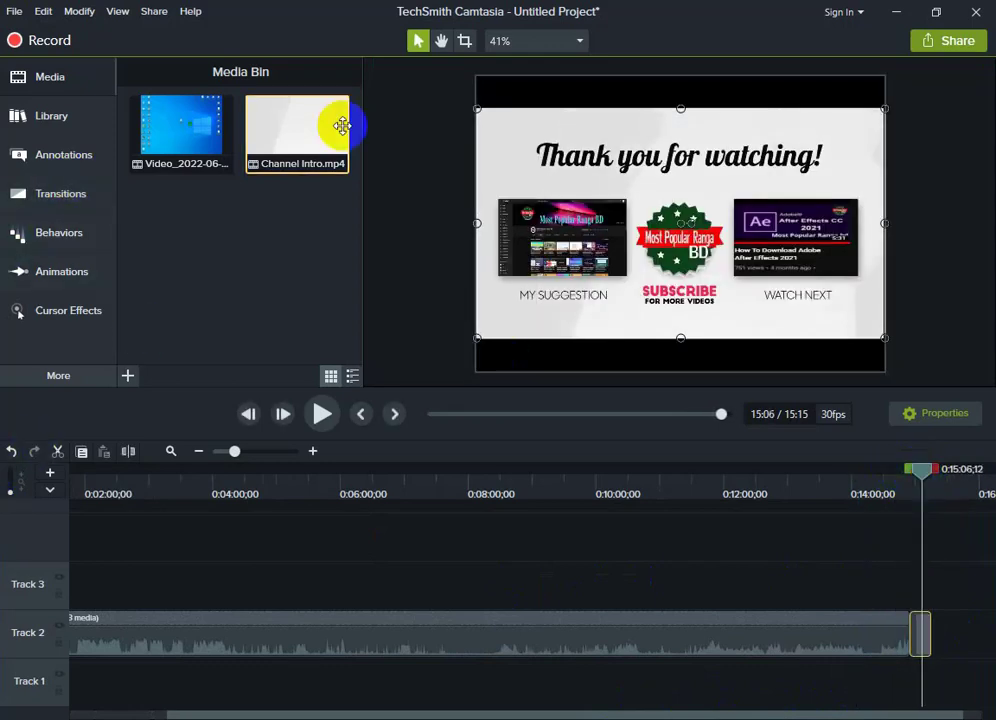
Step: Import 000.mp4 from the Channel Intro folder on drive E: into the Media Bin, continuing despite the external-drive warning
{"action": "left_click", "coordinate": [128, 376]}
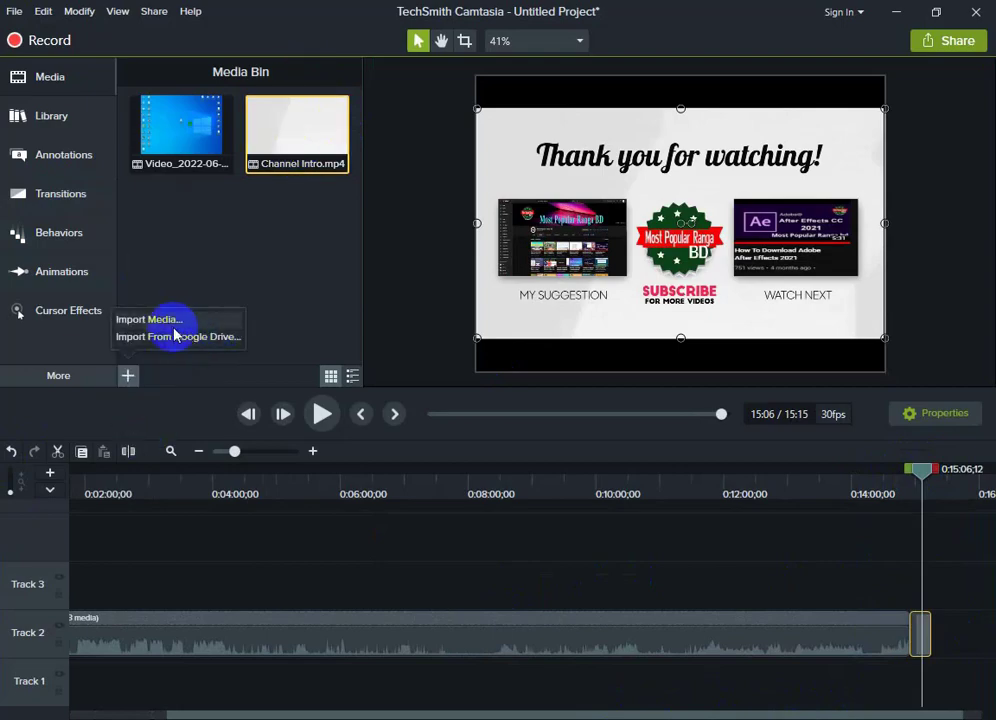
{"action": "left_click", "coordinate": [170, 322]}
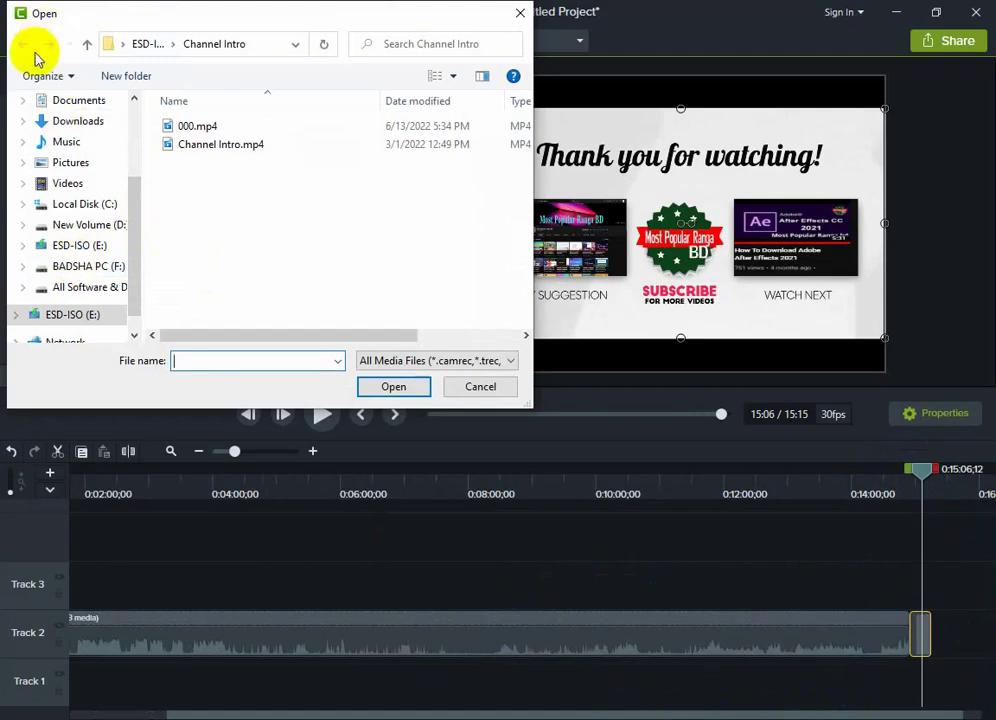
{"action": "left_click", "coordinate": [88, 45]}
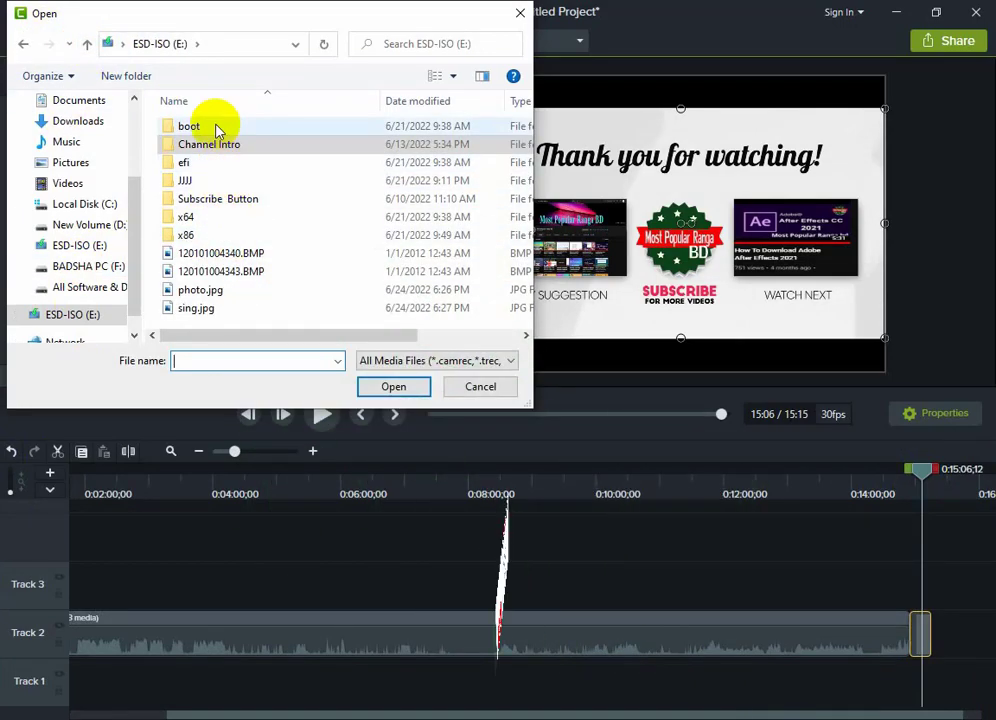
{"action": "scroll", "coordinate": [315, 234], "scroll_direction": "right", "scroll_amount": 1}
{"action": "scroll", "coordinate": [300, 250], "scroll_direction": "left", "scroll_amount": 2}
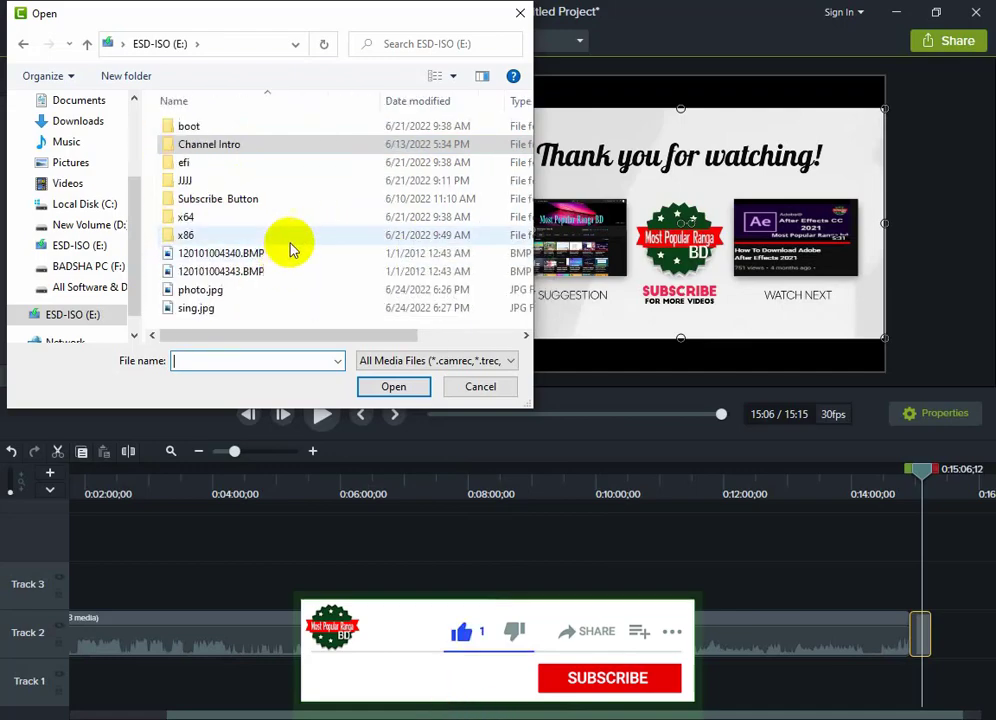
{"action": "scroll", "coordinate": [300, 222], "scroll_direction": "up", "scroll_amount": 2, "text": "ctrl"}
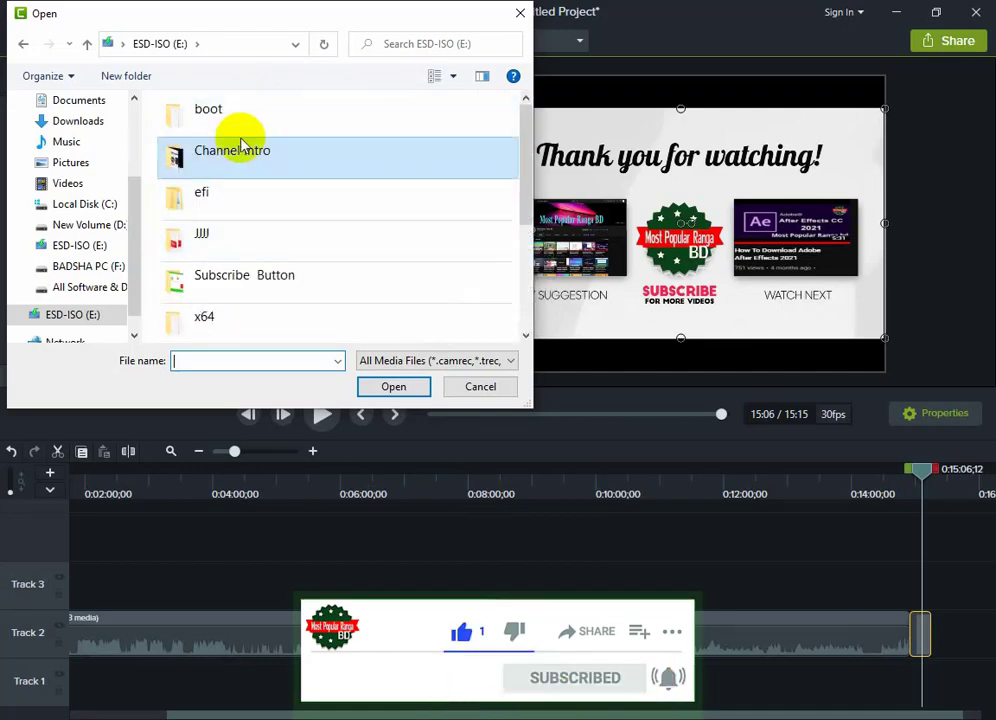
{"action": "scroll", "coordinate": [271, 262], "scroll_direction": "down", "scroll_amount": 3}
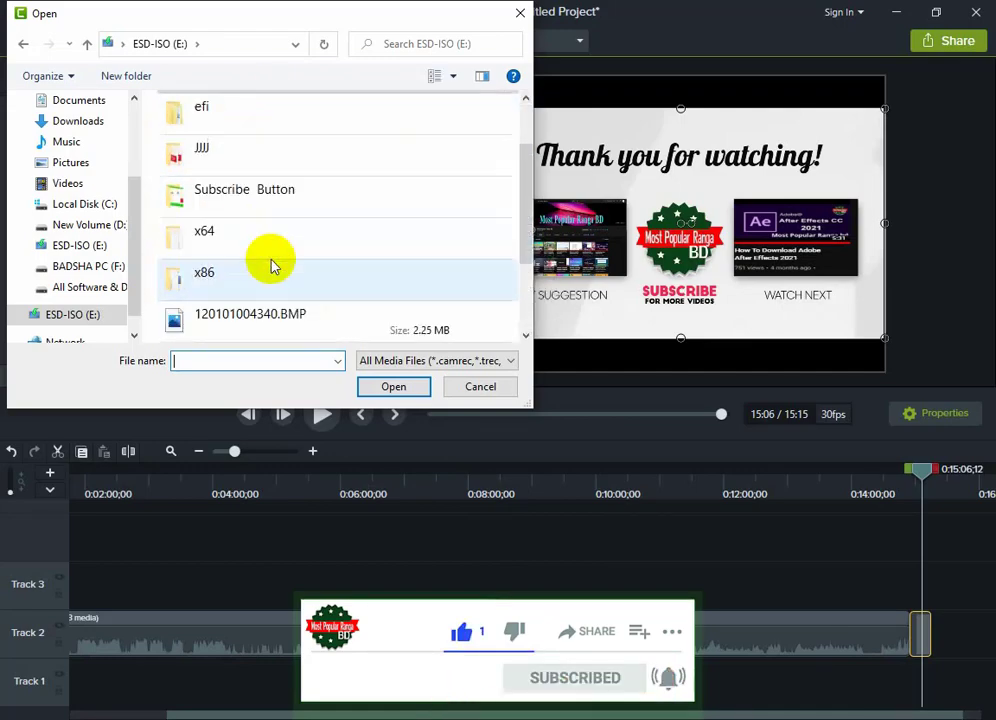
{"action": "scroll", "coordinate": [275, 255], "scroll_direction": "up", "scroll_amount": 3}
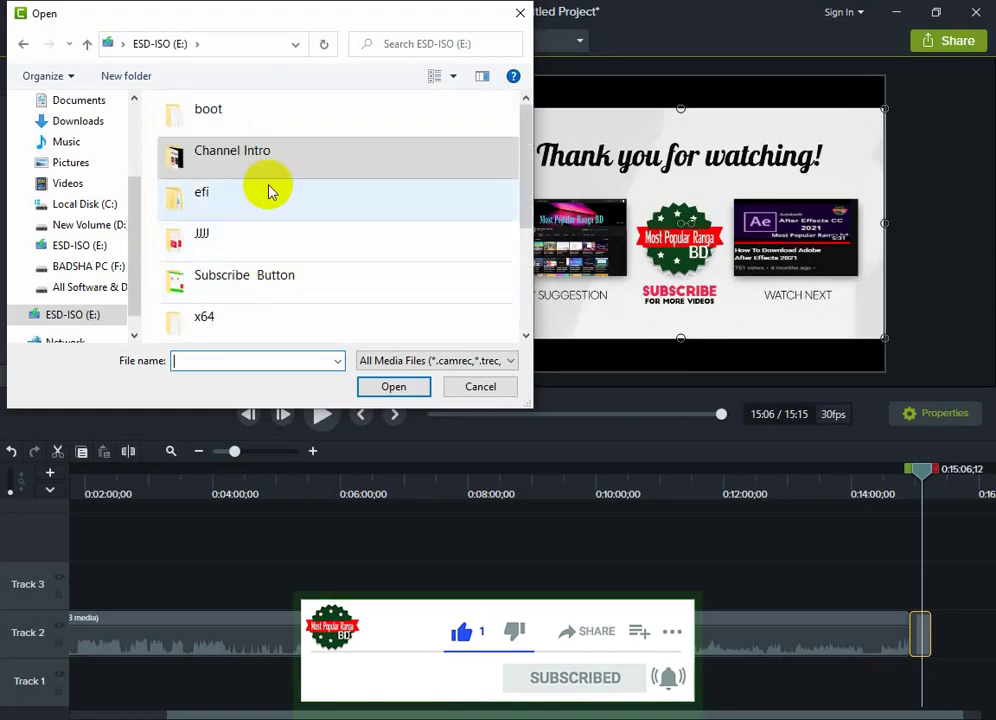
{"action": "double_click", "coordinate": [260, 156]}
{"action": "left_click", "coordinate": [199, 127]}
{"action": "double_click", "coordinate": [199, 127]}
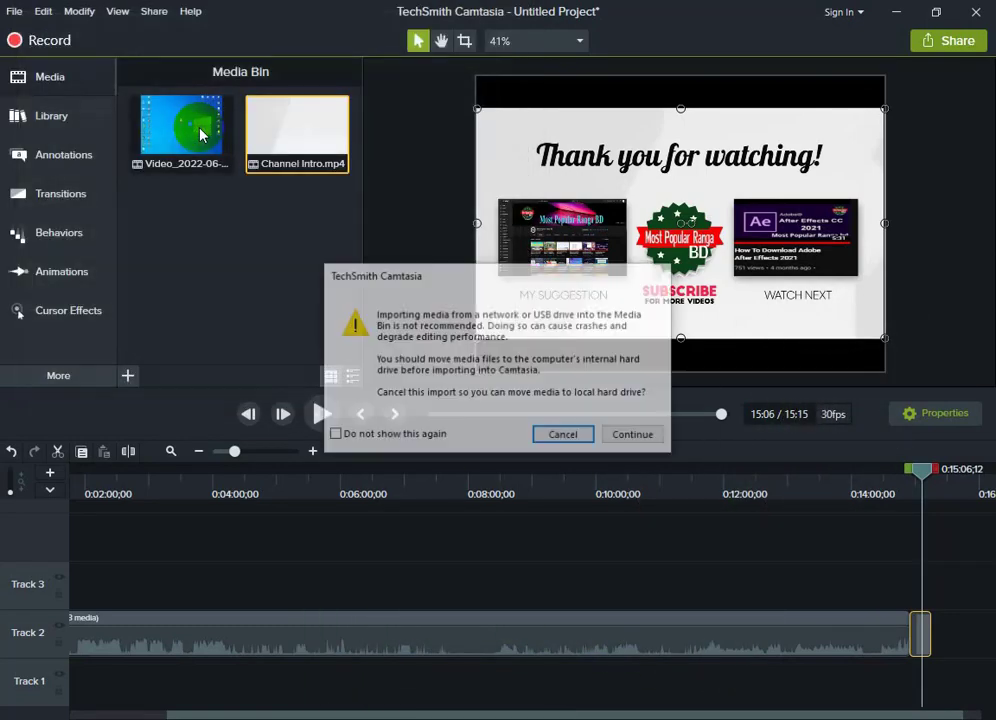
{"action": "left_click", "coordinate": [606, 438]}
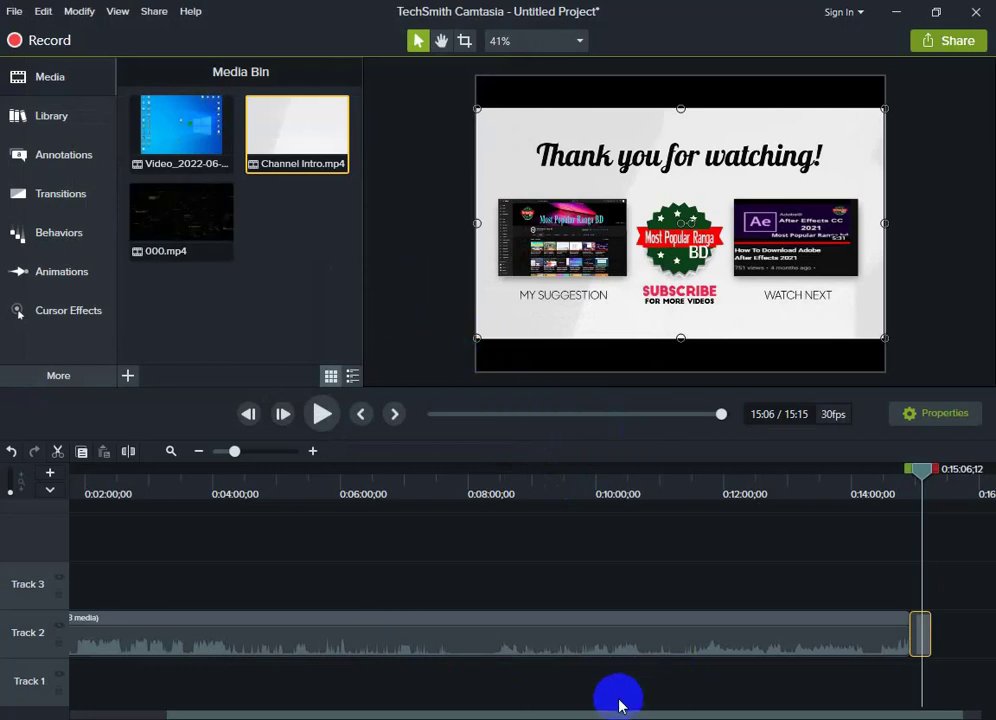
Step: Add 000.mp4 to Track 3 at the start of Group 1 and play it to preview the channel intro
{"action": "scroll", "coordinate": [618, 706], "scroll_direction": "down", "scroll_amount": 2}
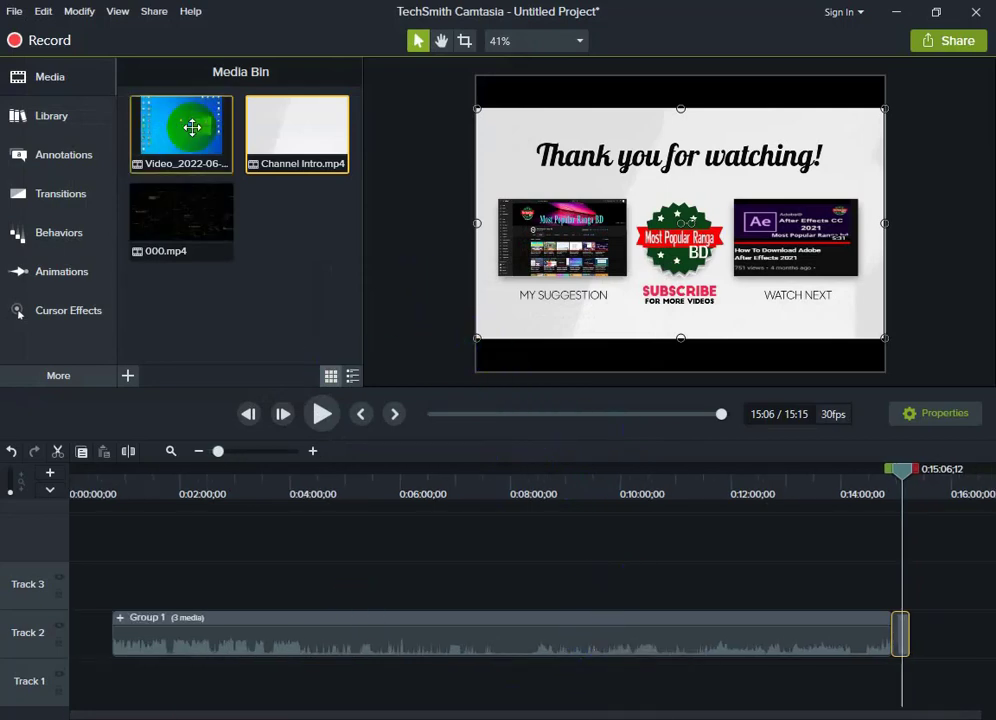
{"action": "left_click", "coordinate": [155, 220]}
{"action": "left_click_drag", "start_coordinate": [164, 222], "coordinate": [139, 555]}
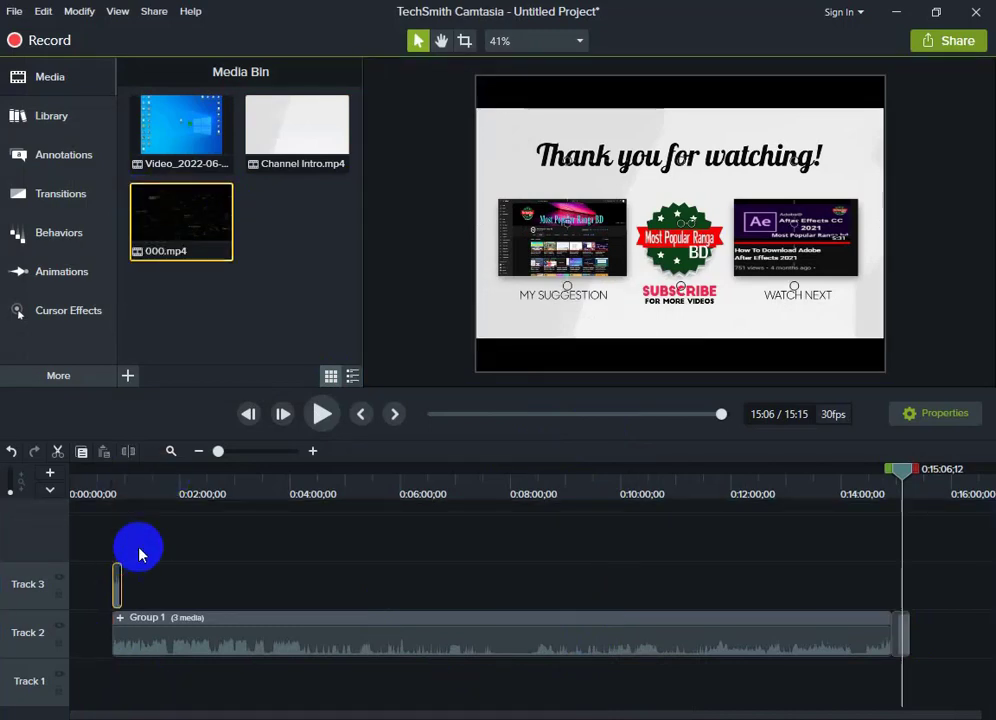
{"action": "left_click", "coordinate": [321, 414]}
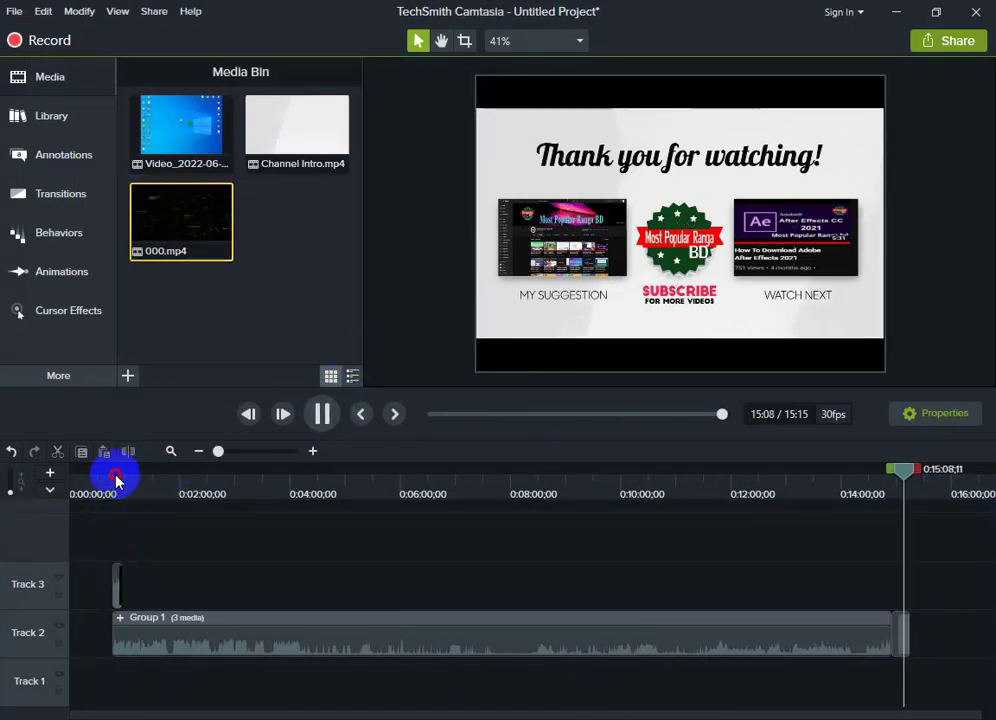
{"action": "left_click", "coordinate": [116, 481]}
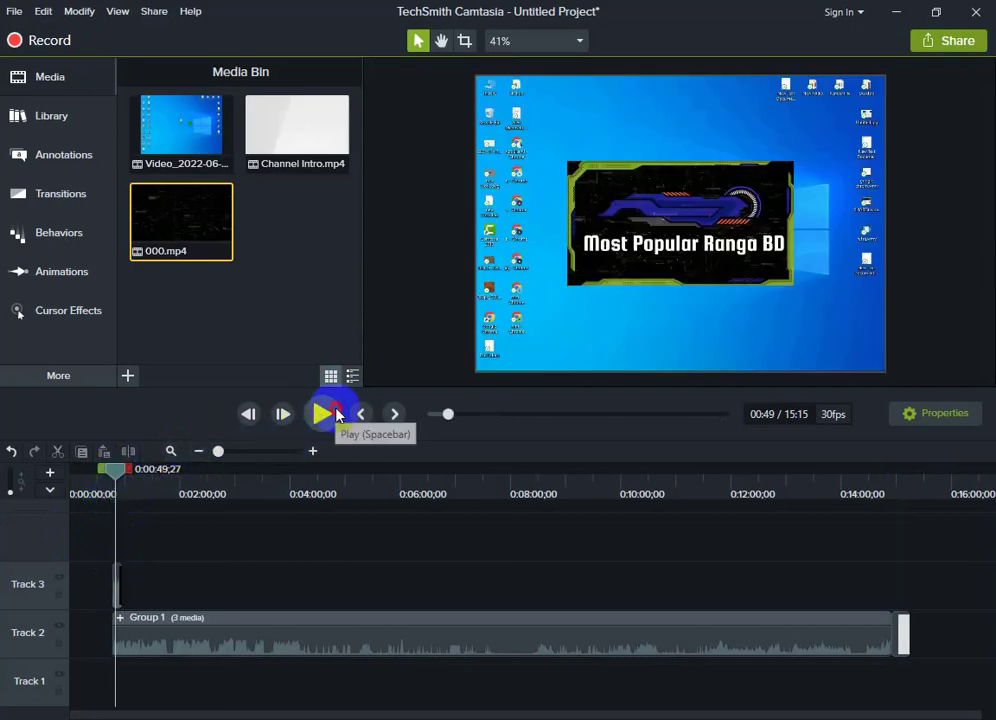
{"action": "left_click", "coordinate": [321, 414]}
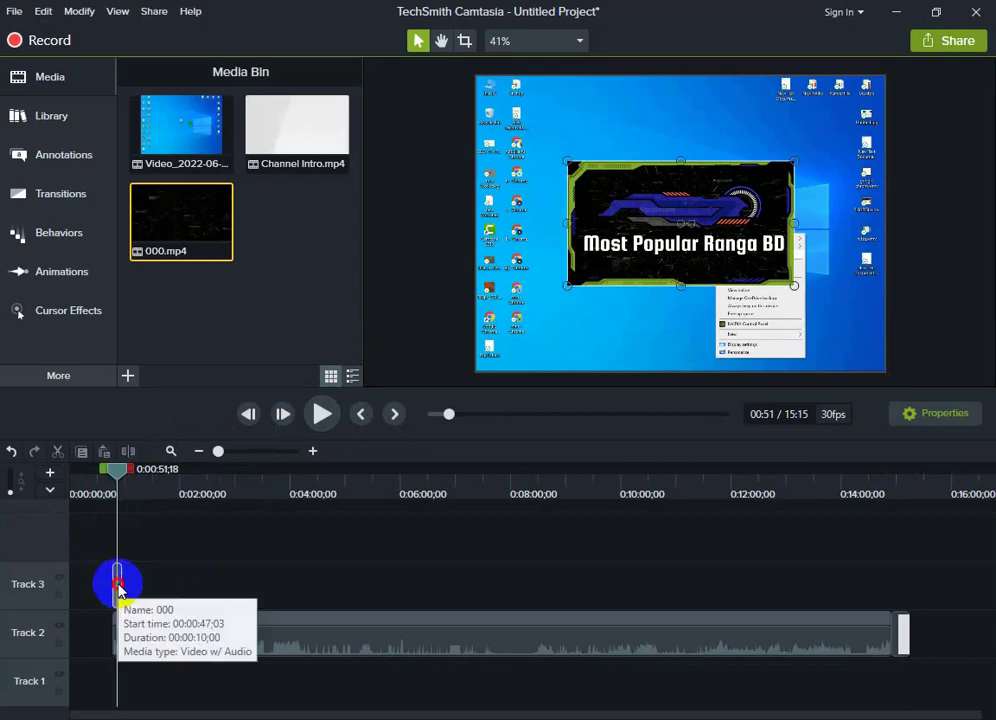
Step: Move the 000.mp4 clip to the very start of Track 2 and shift Group 1 and the end clip to follow it without a gap
{"action": "left_click_drag", "start_coordinate": [116, 589], "coordinate": [92, 617]}
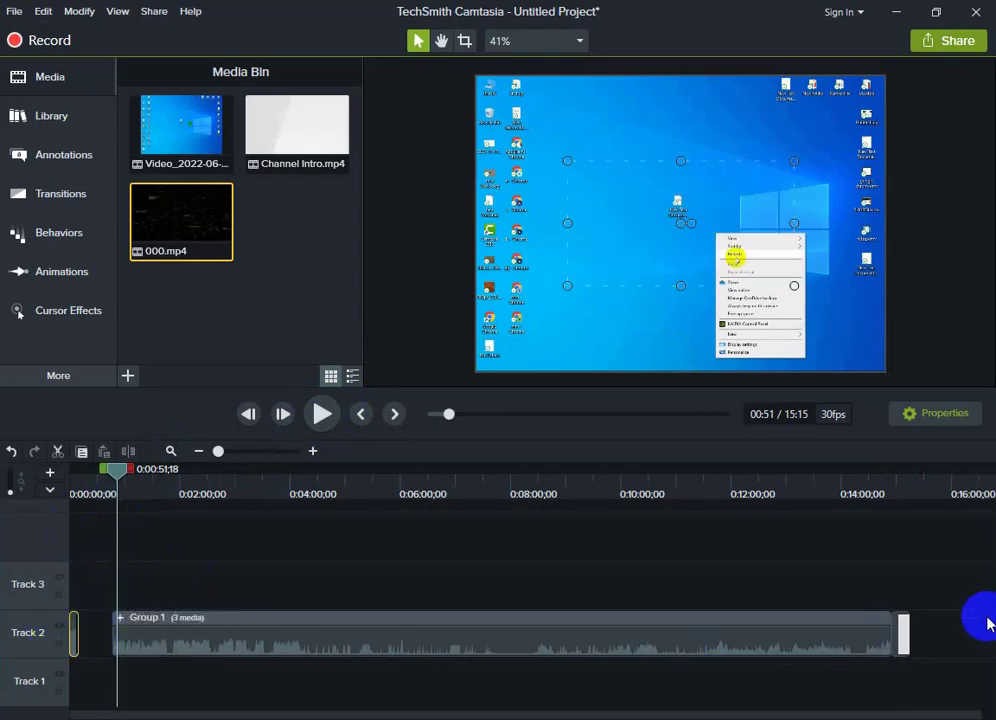
{"action": "left_click_drag", "start_coordinate": [885, 635], "coordinate": [429, 647]}
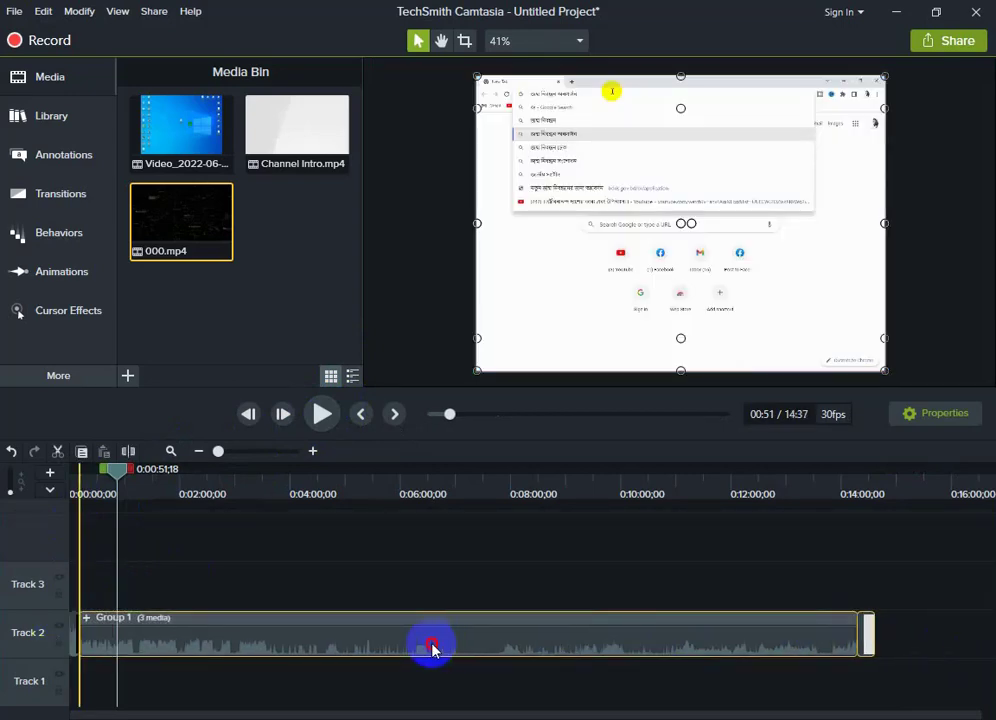
{"action": "left_click", "coordinate": [472, 586]}
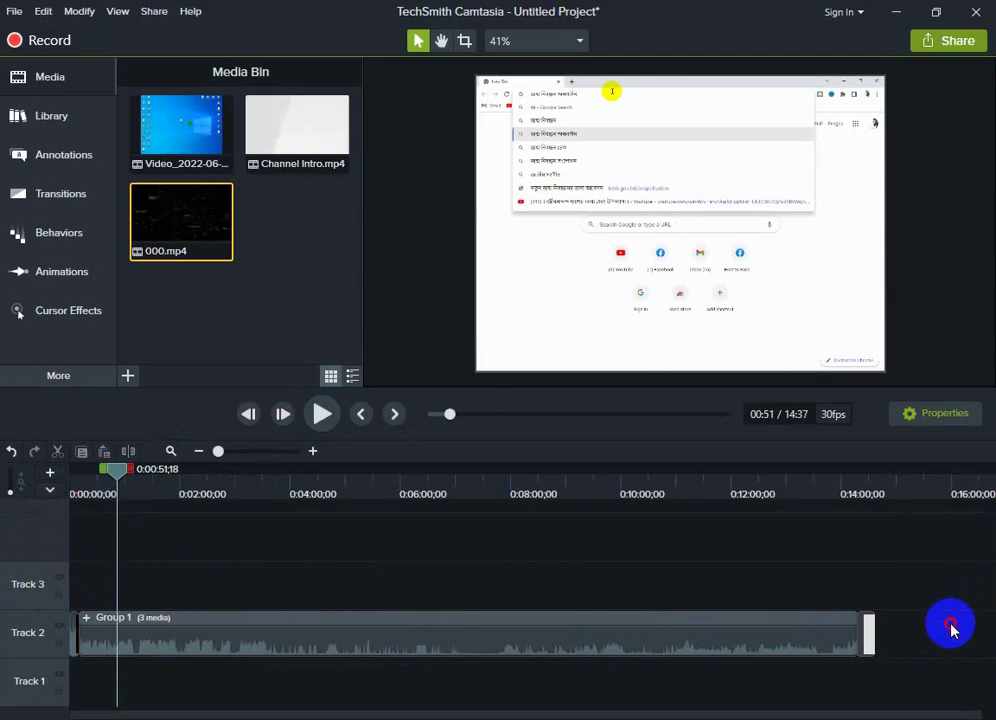
{"action": "left_click_drag", "start_coordinate": [951, 625], "coordinate": [18, 630]}
{"action": "left_click", "coordinate": [101, 581]}
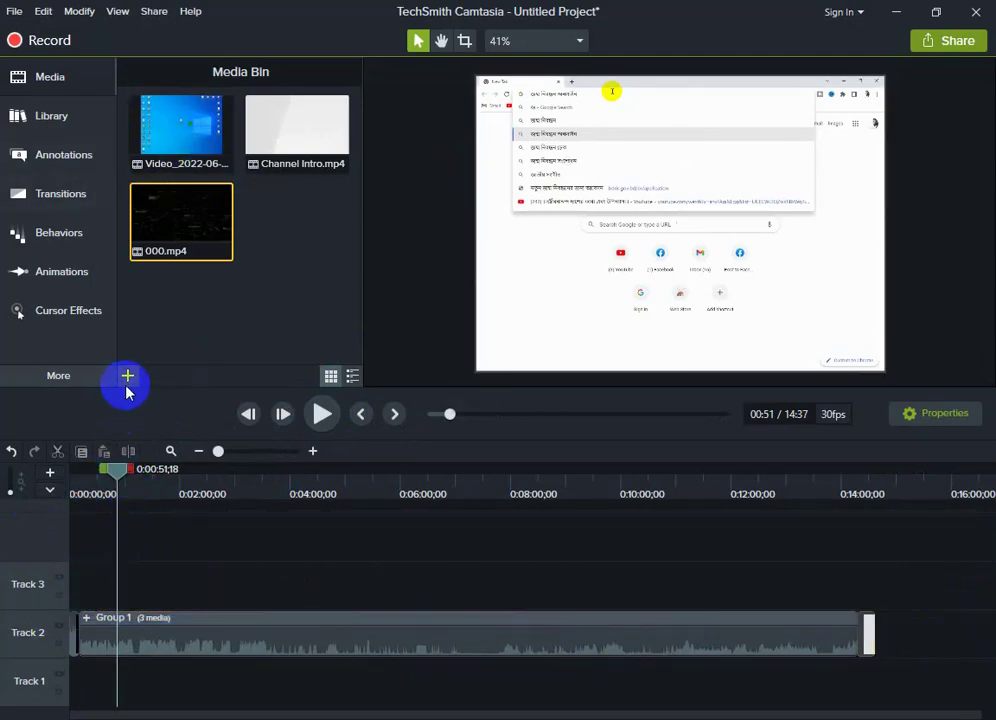
Step: Import 1.mp4 from the Subscribe Button folder on drive E: into the Media Bin, suppressing further external-drive warnings and continuing
{"action": "left_click", "coordinate": [124, 319]}
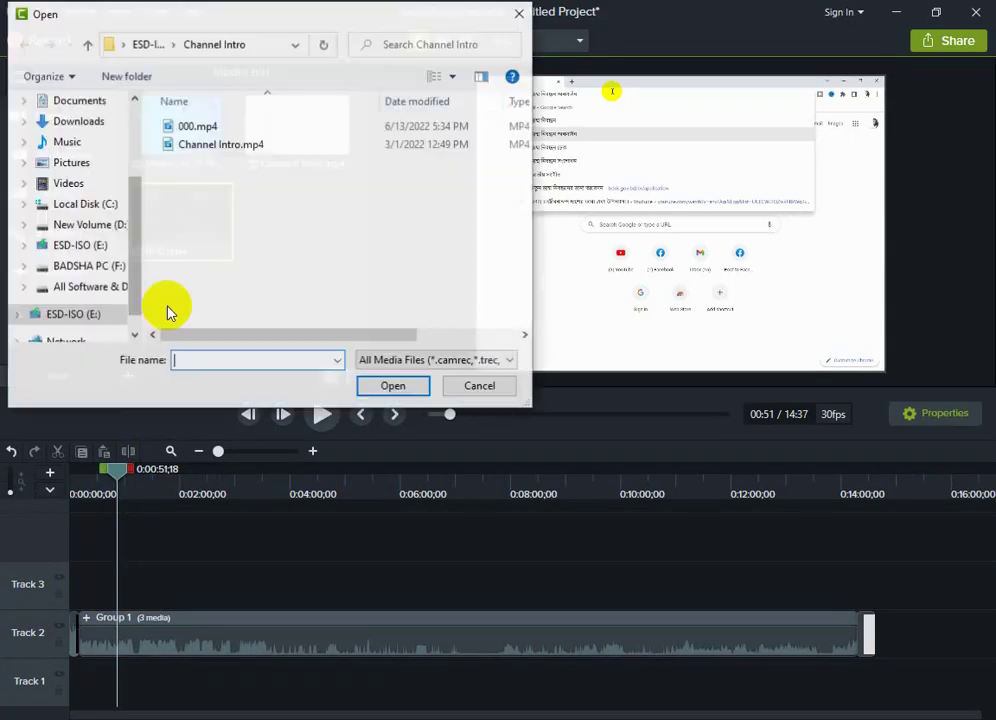
{"action": "left_click", "coordinate": [155, 44]}
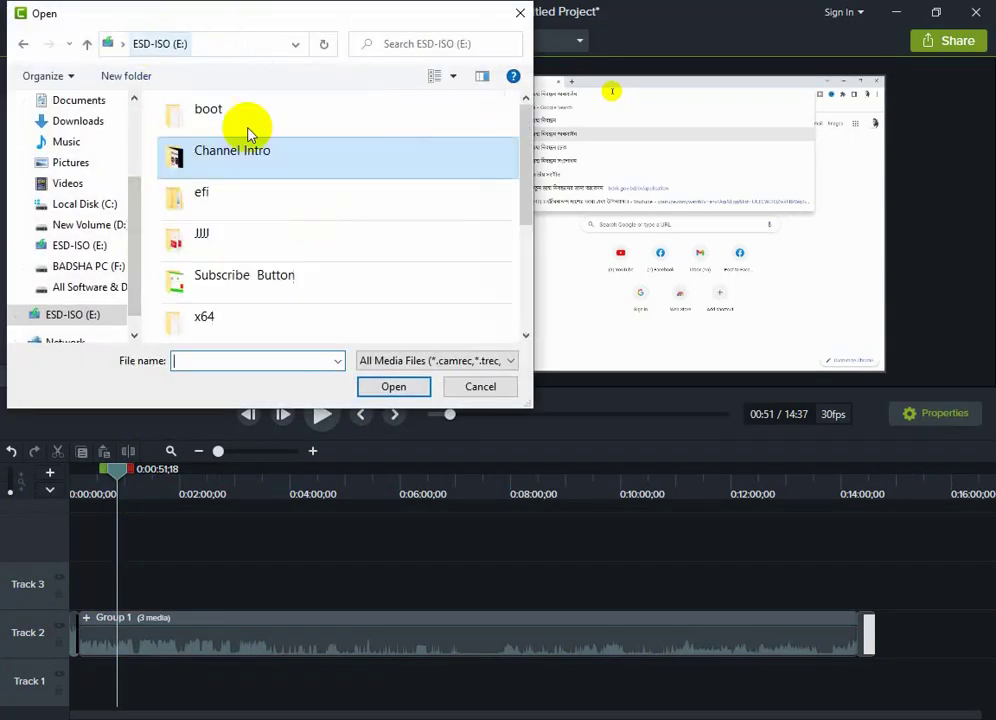
{"action": "double_click", "coordinate": [211, 273]}
{"action": "left_click_drag", "start_coordinate": [204, 127], "coordinate": [110, 600]}
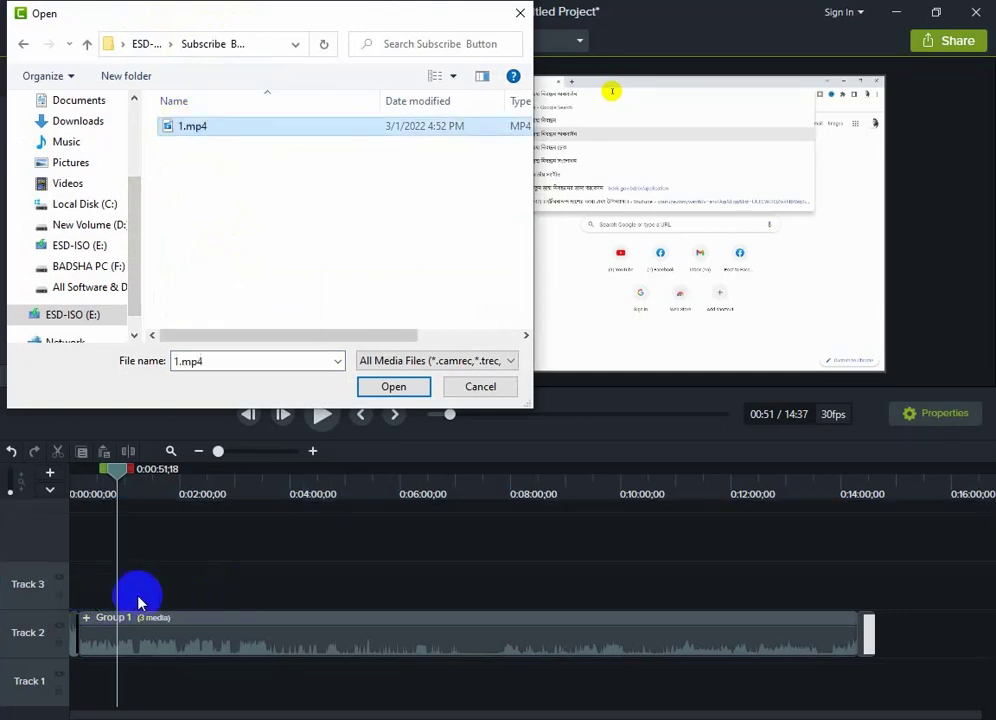
{"action": "left_click_drag", "start_coordinate": [285, 126], "coordinate": [270, 567]}
{"action": "left_click_drag", "start_coordinate": [338, 14], "coordinate": [649, 80]}
{"action": "left_click", "coordinate": [700, 453]}
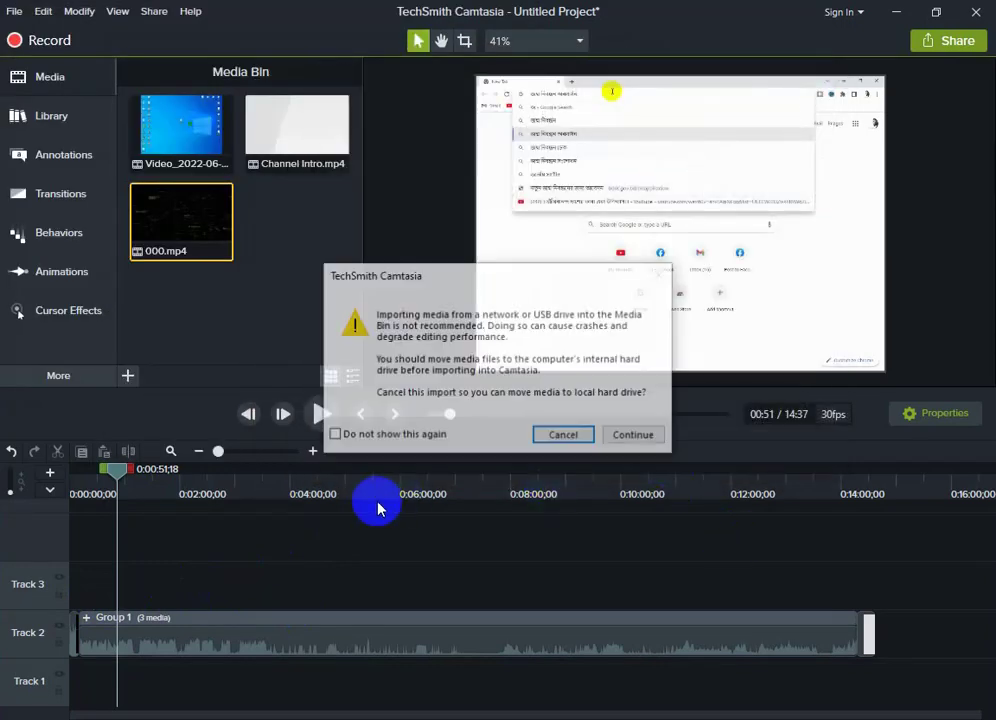
{"action": "left_click", "coordinate": [365, 434]}
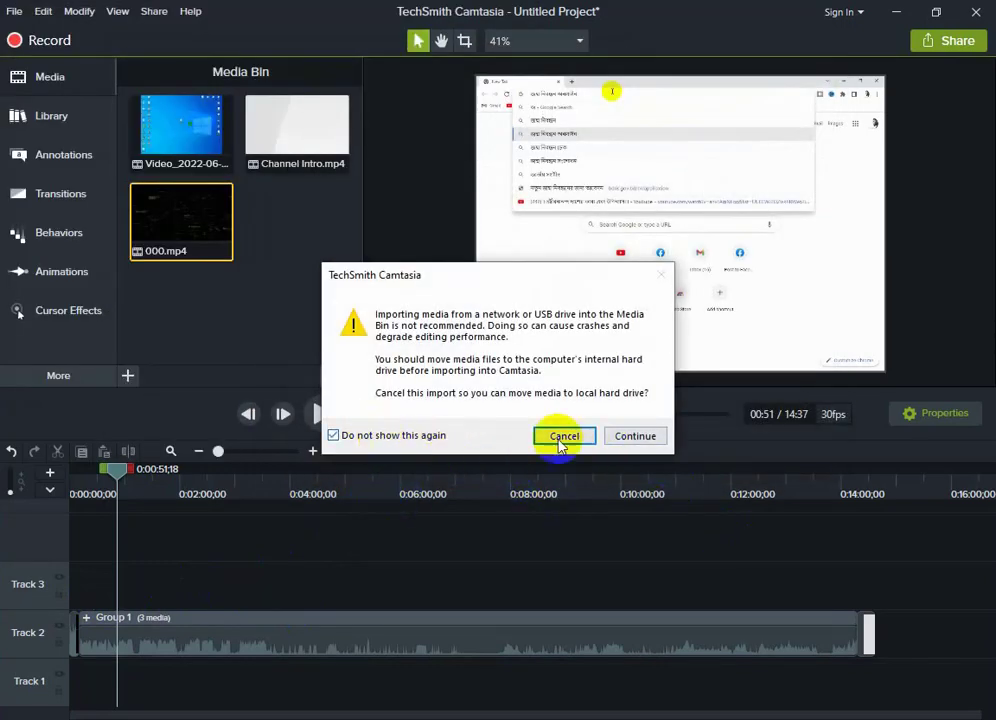
{"action": "left_click", "coordinate": [636, 436]}
Step: Place 1.mp4 on Track 3 at the start of Group 1 and preview its subscribe overlay at 0:00:14;16
{"action": "left_click_drag", "start_coordinate": [297, 222], "coordinate": [82, 594]}
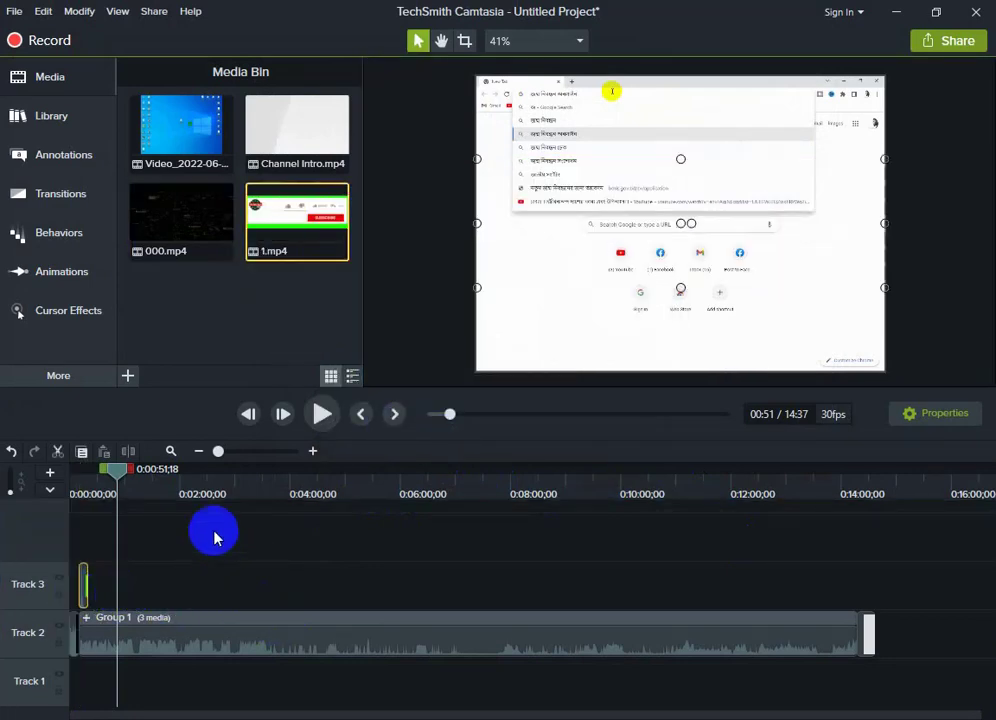
{"action": "scroll", "coordinate": [240, 596], "scroll_direction": "up", "scroll_amount": 3}
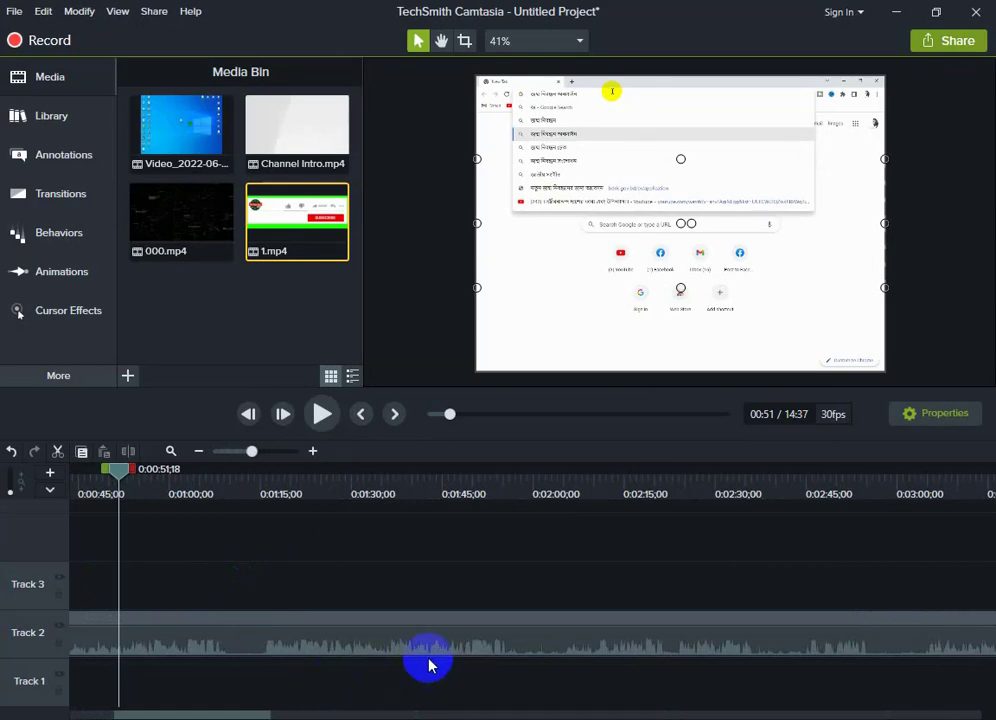
{"action": "left_click_drag", "start_coordinate": [233, 715], "coordinate": [54, 712]}
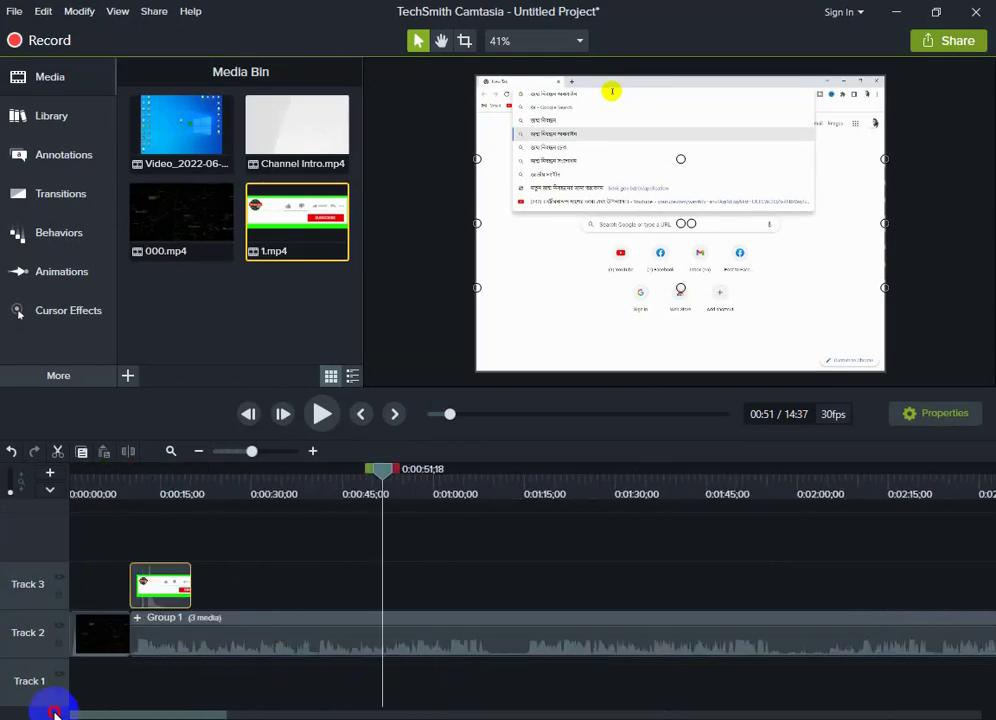
{"action": "left_click_drag", "start_coordinate": [391, 478], "coordinate": [166, 476]}
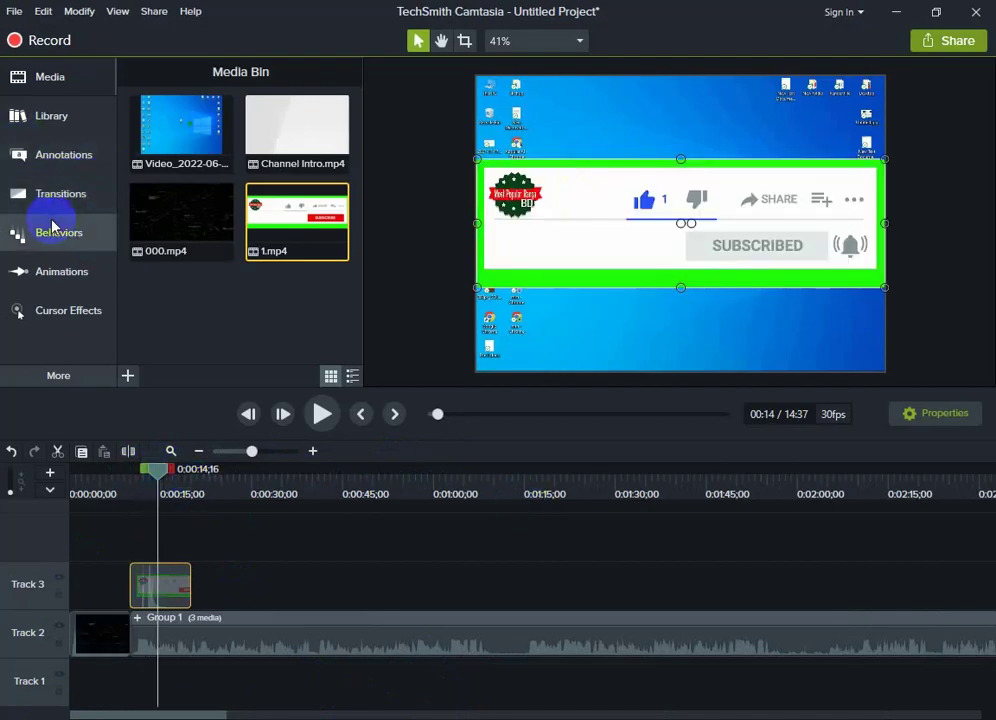
Step: Look through the available blur annotations, transitions, behaviors, animations and cursor effects while the subscribe clip on Track 3 stays selected
{"action": "left_click", "coordinate": [52, 226]}
{"action": "left_click", "coordinate": [66, 194]}
{"action": "left_click", "coordinate": [56, 166]}
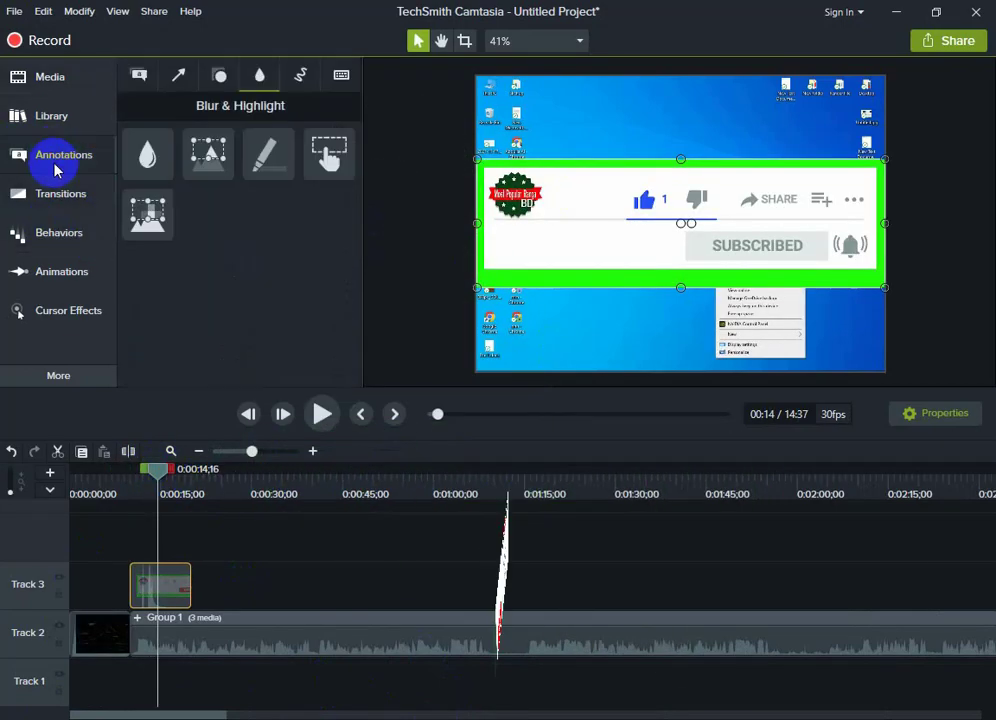
{"action": "left_click", "coordinate": [40, 268]}
{"action": "left_click", "coordinate": [45, 236]}
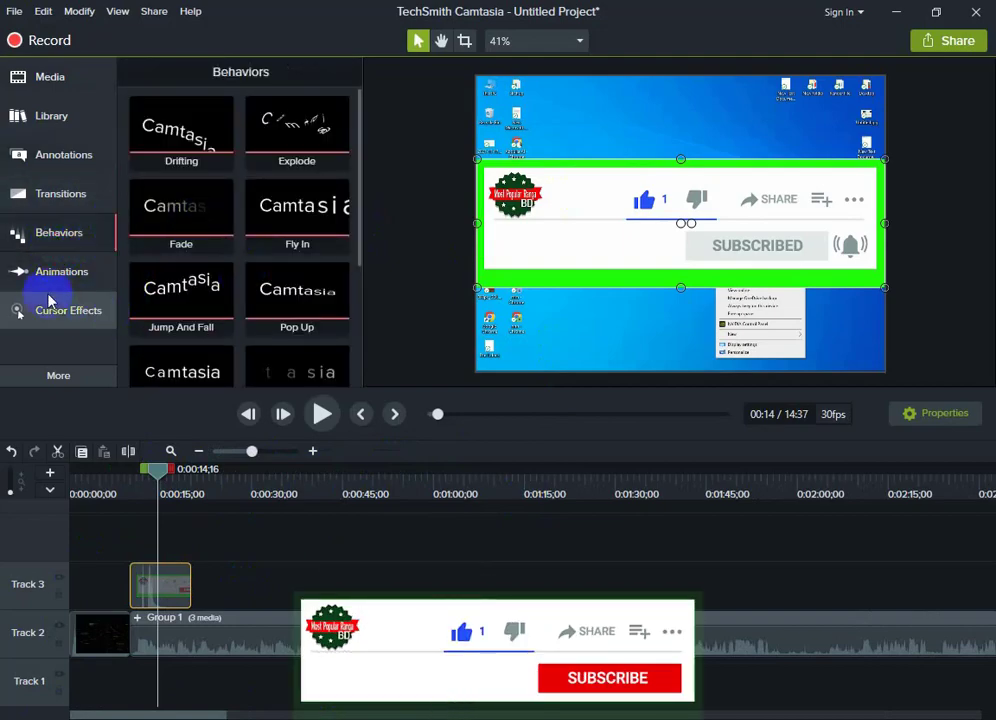
{"action": "left_click", "coordinate": [45, 193]}
{"action": "scroll", "coordinate": [200, 300], "scroll_direction": "down", "scroll_amount": 2}
{"action": "scroll", "coordinate": [228, 326], "scroll_direction": "up", "scroll_amount": 3}
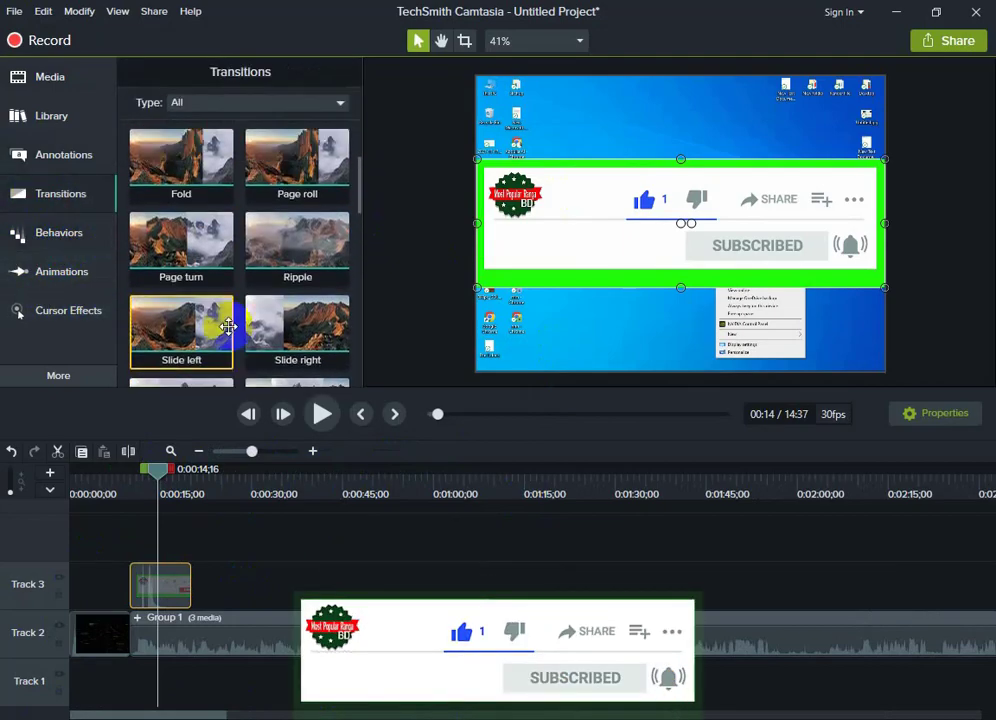
{"action": "left_click", "coordinate": [18, 122]}
{"action": "left_click", "coordinate": [28, 152]}
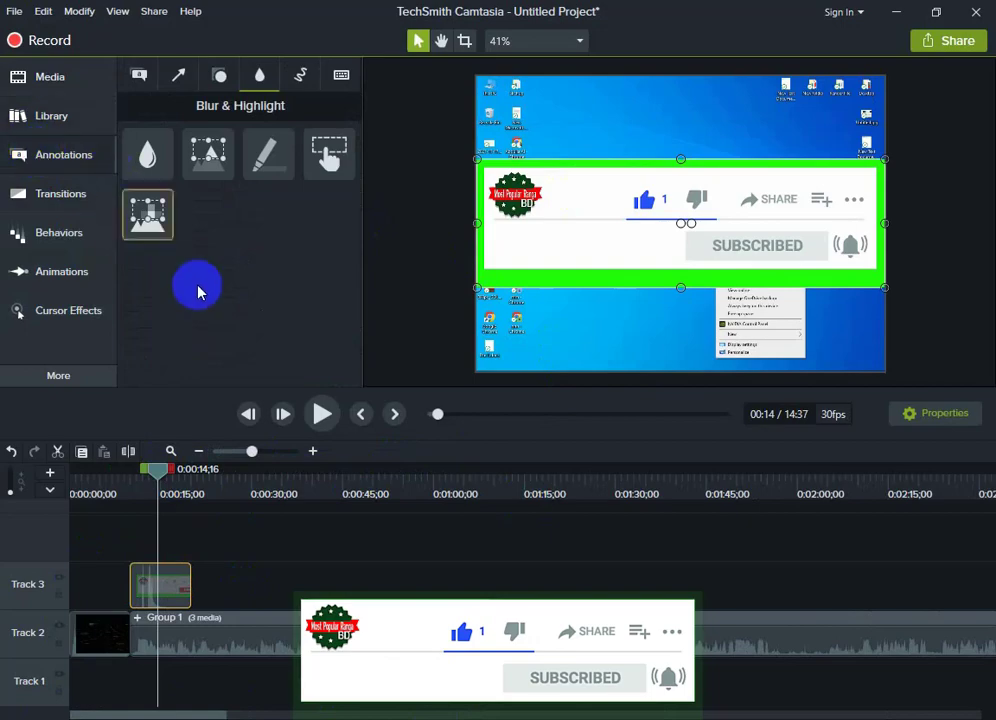
{"action": "left_click", "coordinate": [60, 193]}
{"action": "scroll", "coordinate": [266, 262], "scroll_direction": "down", "scroll_amount": 2}
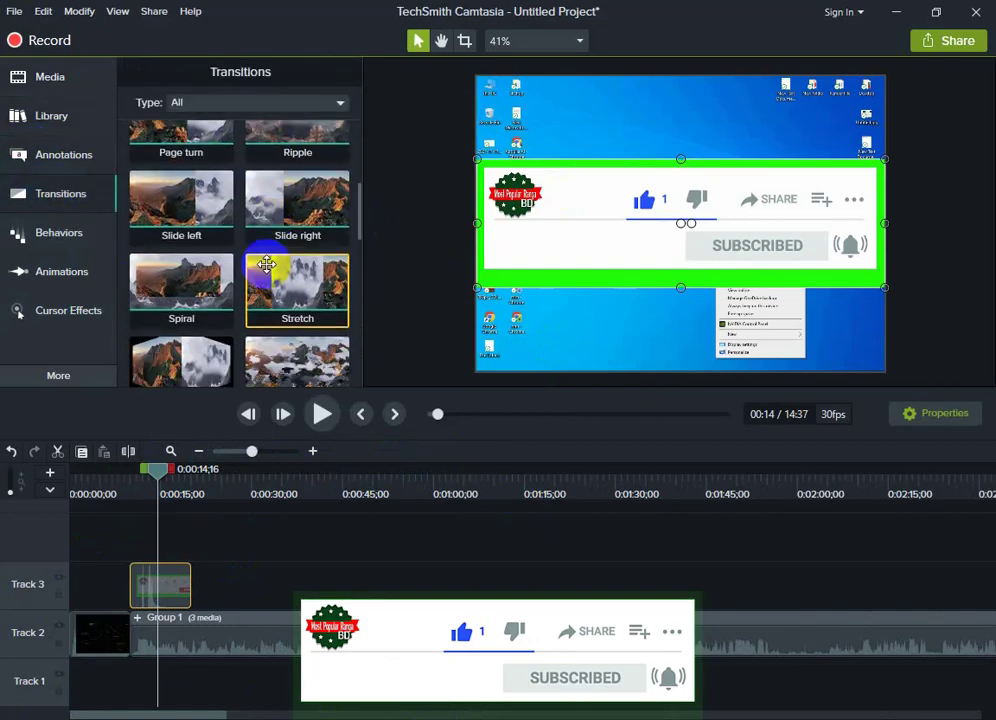
{"action": "scroll", "coordinate": [266, 264], "scroll_direction": "down", "scroll_amount": 4}
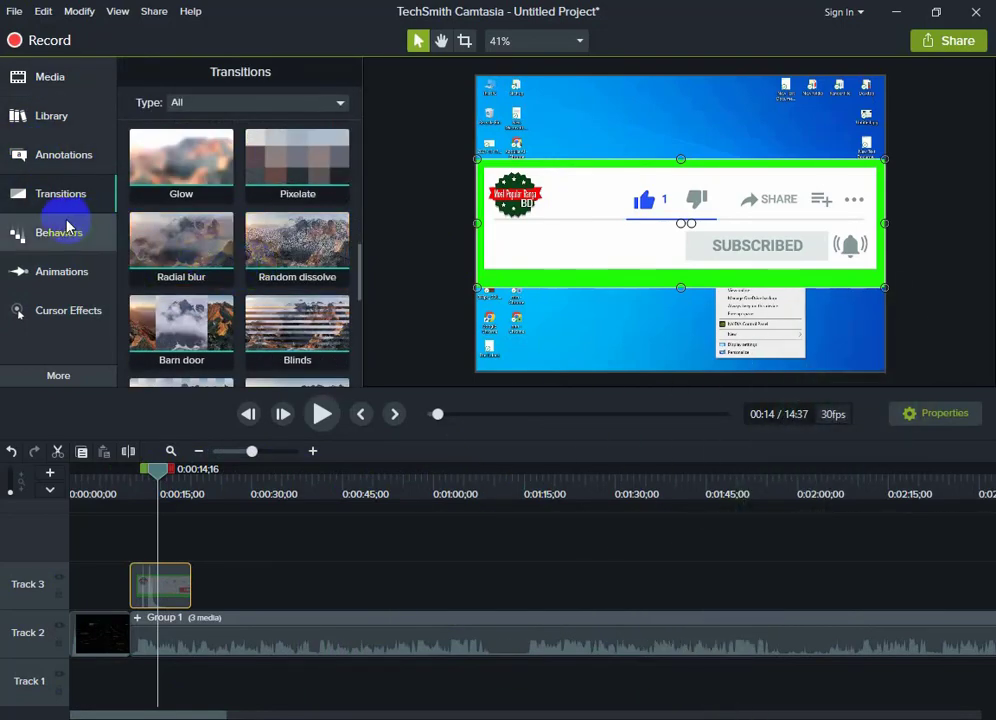
{"action": "left_click", "coordinate": [67, 195]}
{"action": "left_click", "coordinate": [56, 236]}
{"action": "scroll", "coordinate": [297, 235], "scroll_direction": "down", "scroll_amount": 1}
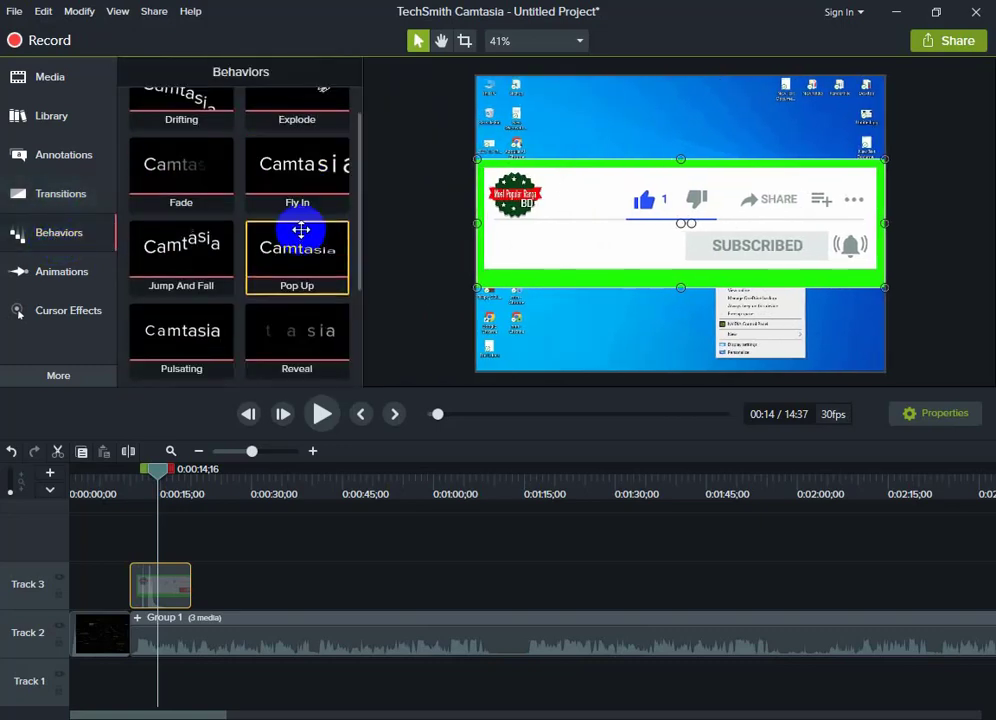
{"action": "scroll", "coordinate": [301, 229], "scroll_direction": "down", "scroll_amount": 2}
{"action": "left_click", "coordinate": [72, 275]}
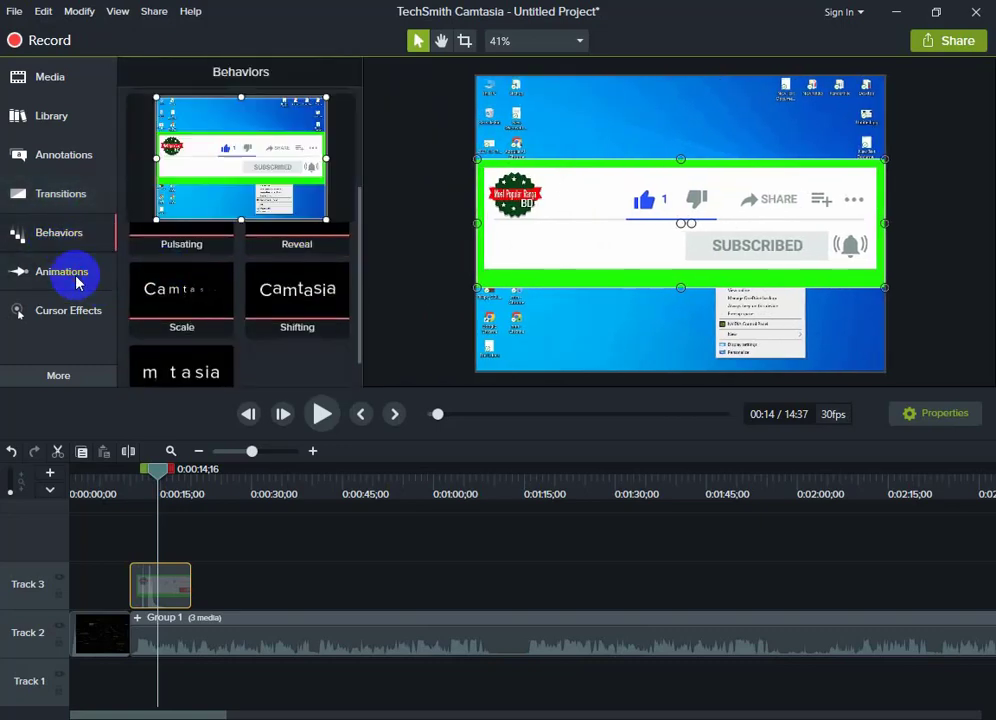
{"action": "left_click", "coordinate": [35, 314]}
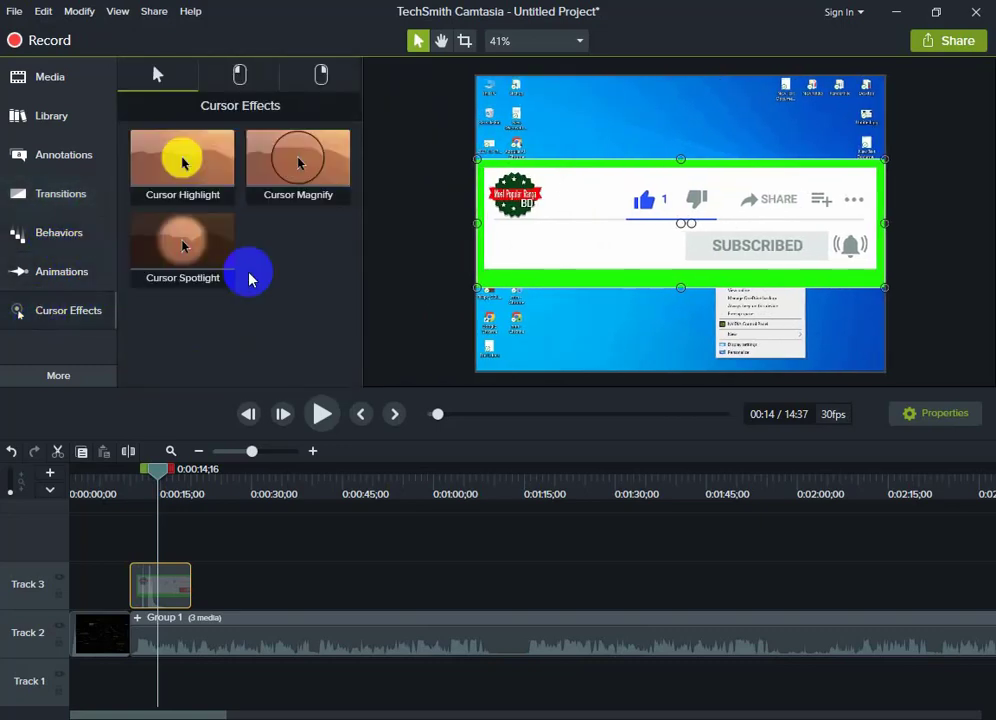
Step: Look through the Camtasia 2018 library's music assets and the Basic callout styles
{"action": "left_click", "coordinate": [50, 78]}
{"action": "left_click", "coordinate": [44, 117]}
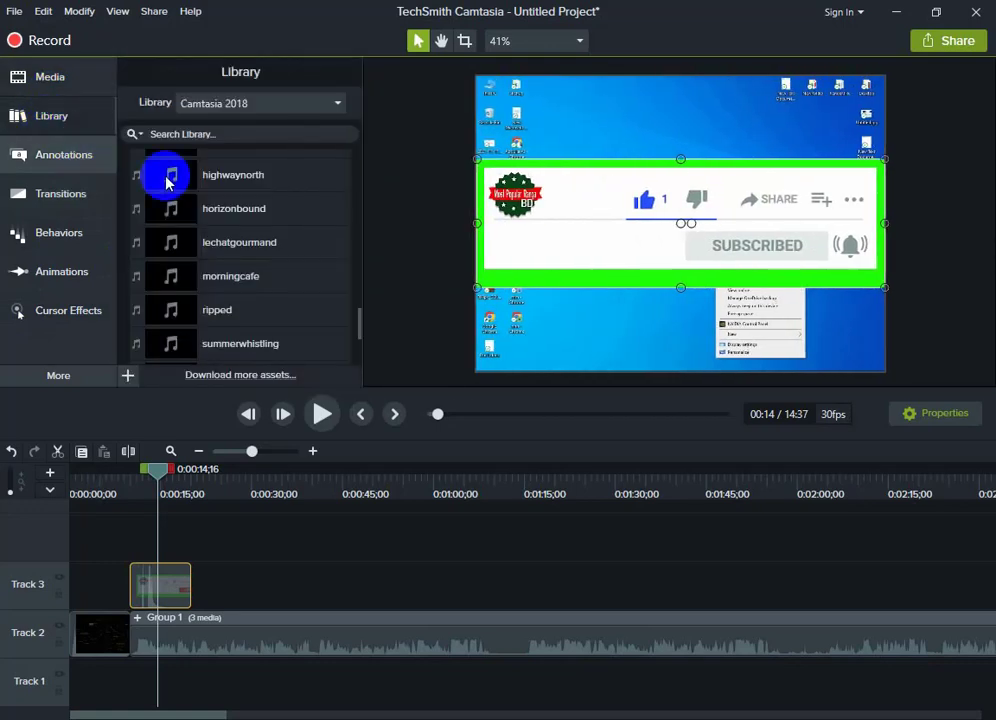
{"action": "scroll", "coordinate": [213, 192], "scroll_direction": "down", "scroll_amount": 2}
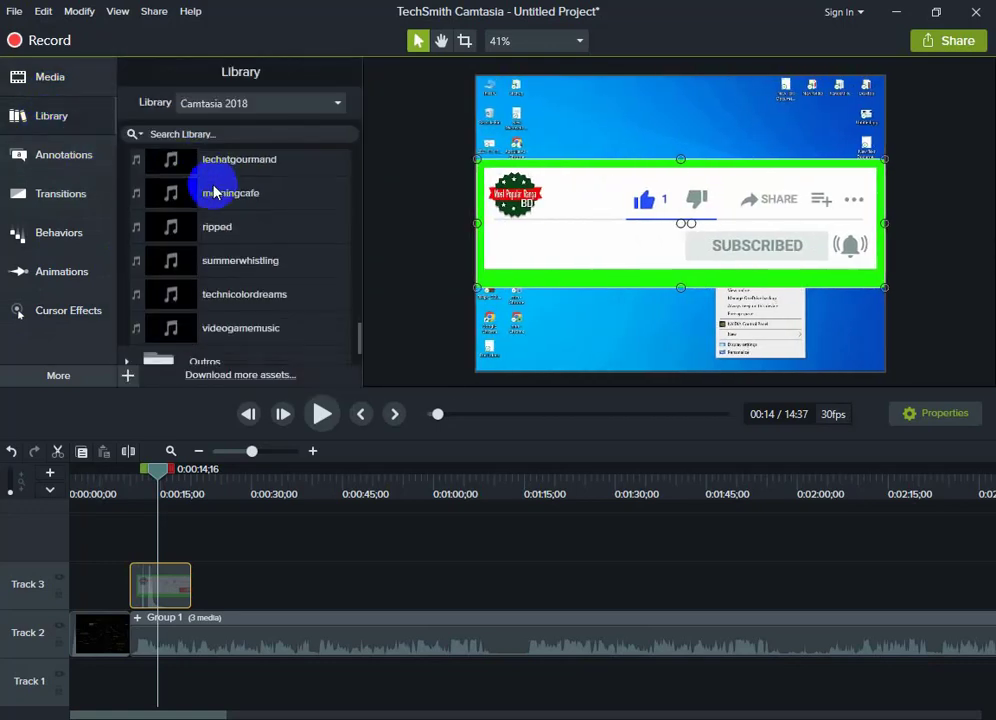
{"action": "left_click", "coordinate": [338, 106]}
{"action": "left_click", "coordinate": [338, 106]}
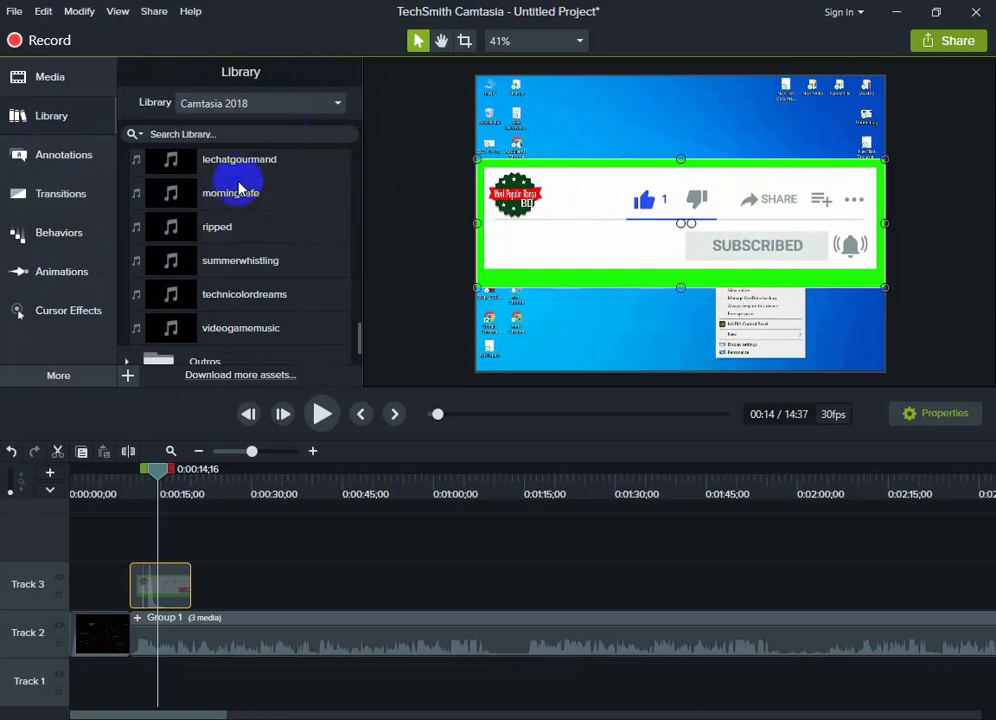
{"action": "scroll", "coordinate": [157, 292], "scroll_direction": "down", "scroll_amount": 2}
{"action": "left_click", "coordinate": [73, 156]}
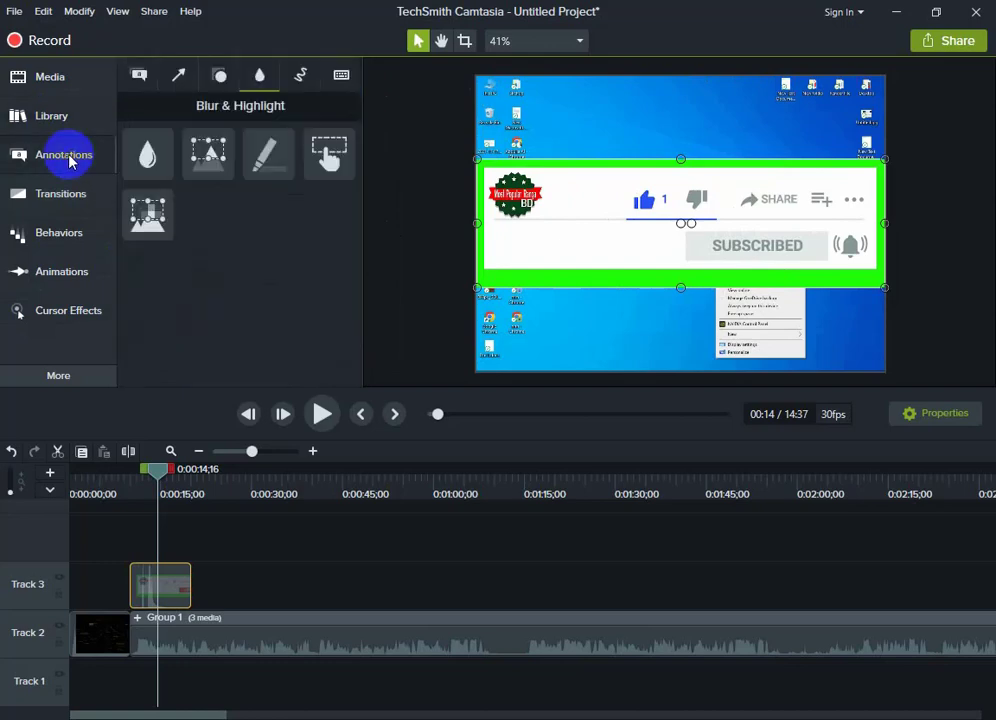
{"action": "left_click", "coordinate": [138, 78]}
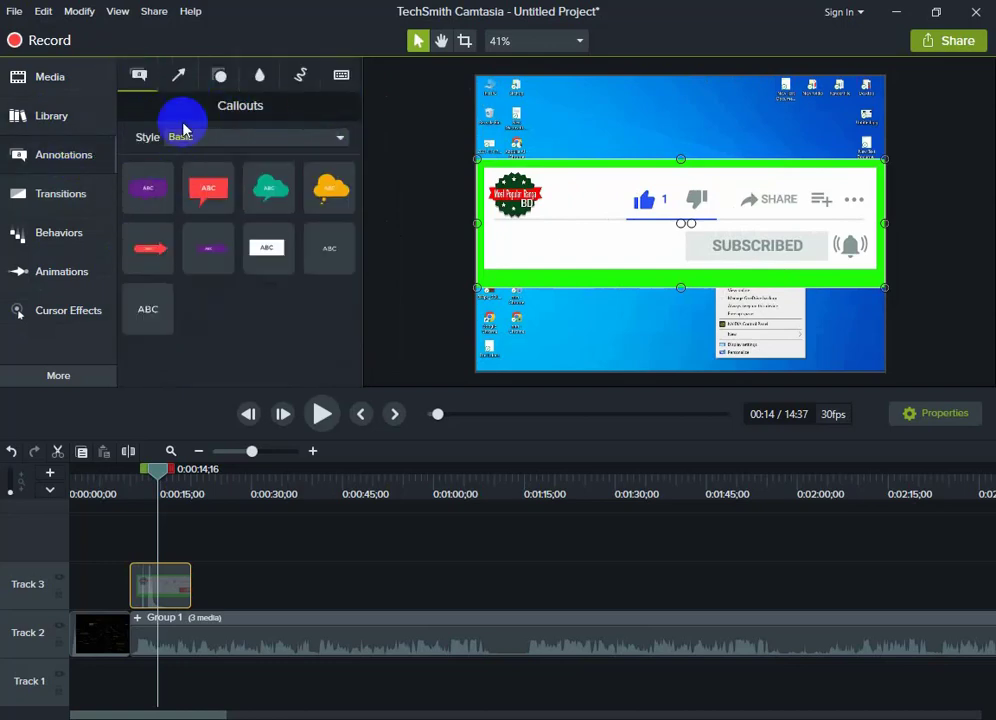
Step: Look through the full range of available transitions, from Fade and Circle stretch to Wheel and Zig zag
{"action": "left_click", "coordinate": [40, 204]}
{"action": "scroll", "coordinate": [300, 210], "scroll_direction": "down", "scroll_amount": 3}
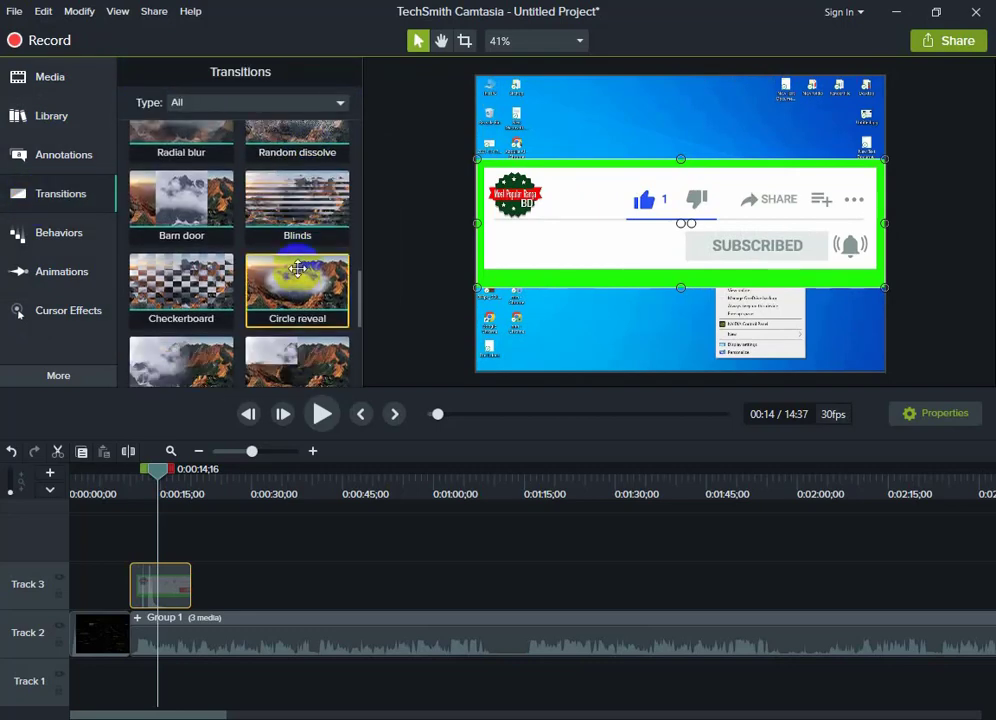
{"action": "scroll", "coordinate": [249, 290], "scroll_direction": "down", "scroll_amount": 2}
{"action": "scroll", "coordinate": [249, 294], "scroll_direction": "down", "scroll_amount": 1}
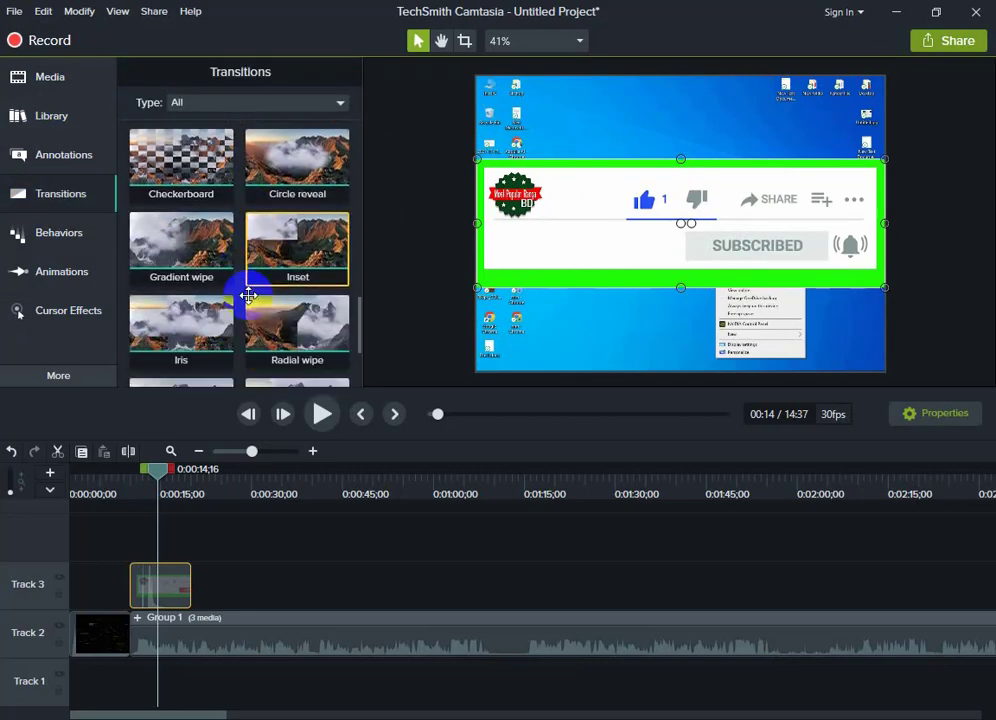
{"action": "scroll", "coordinate": [249, 304], "scroll_direction": "down", "scroll_amount": 3}
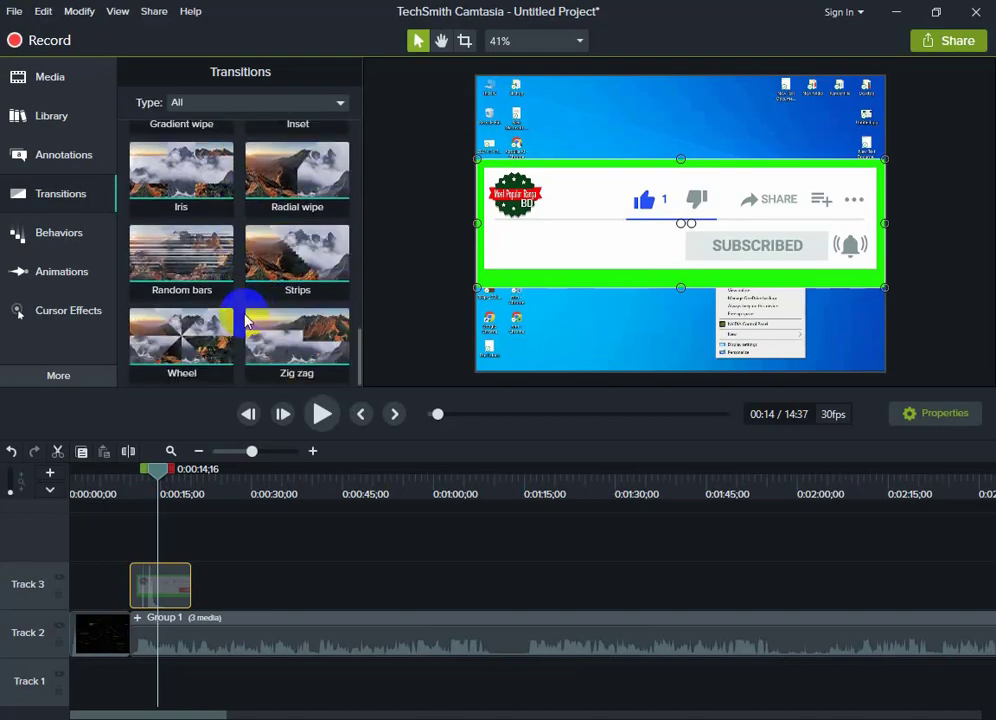
{"action": "scroll", "coordinate": [258, 291], "scroll_direction": "up", "scroll_amount": 3}
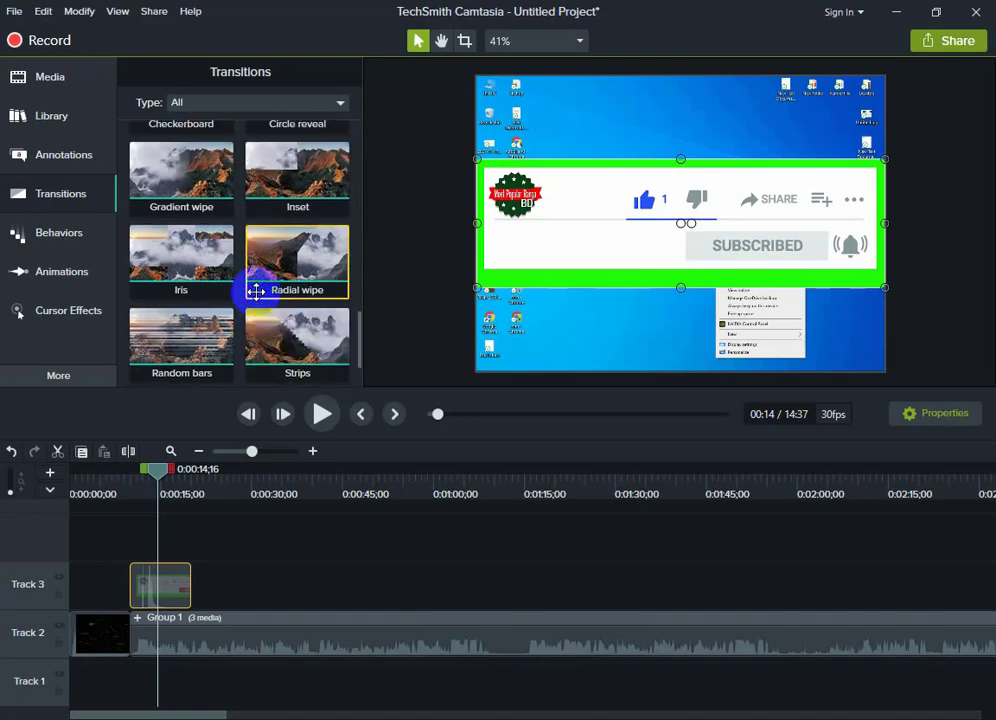
{"action": "scroll", "coordinate": [257, 291], "scroll_direction": "up", "scroll_amount": 3}
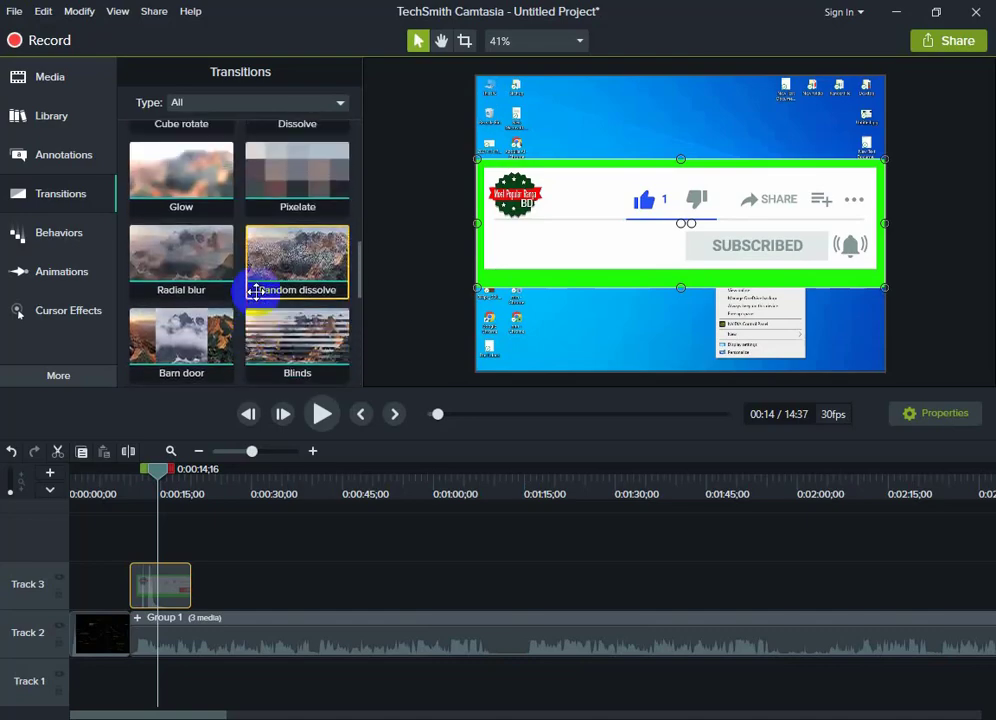
{"action": "scroll", "coordinate": [257, 291], "scroll_direction": "up", "scroll_amount": 8}
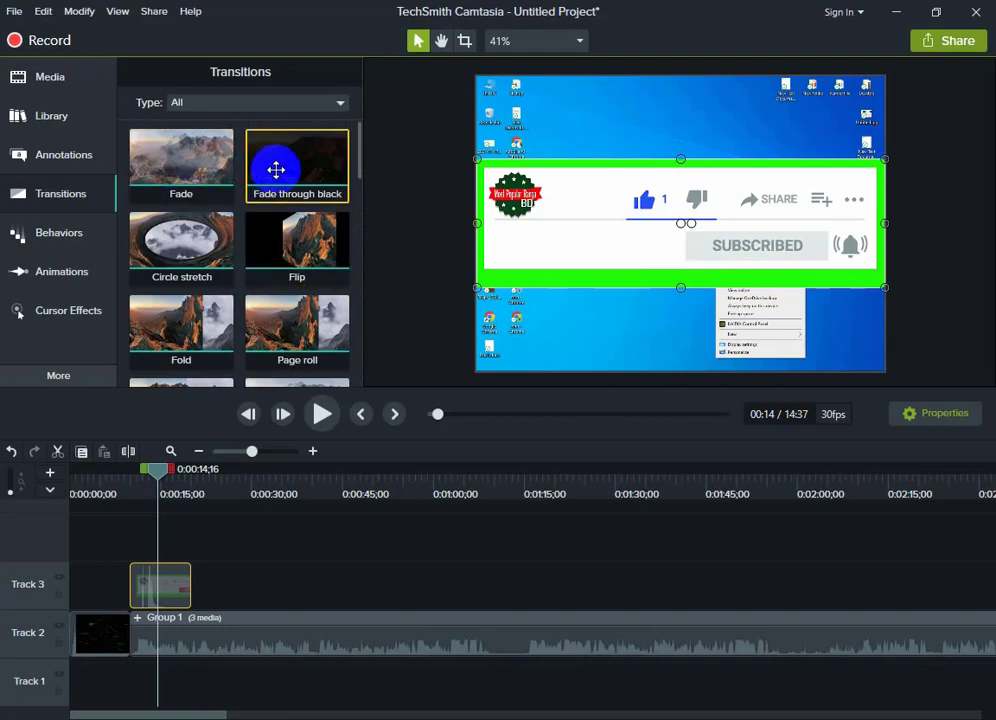
{"action": "left_click", "coordinate": [260, 278]}
{"action": "scroll", "coordinate": [285, 322], "scroll_direction": "down", "scroll_amount": 1}
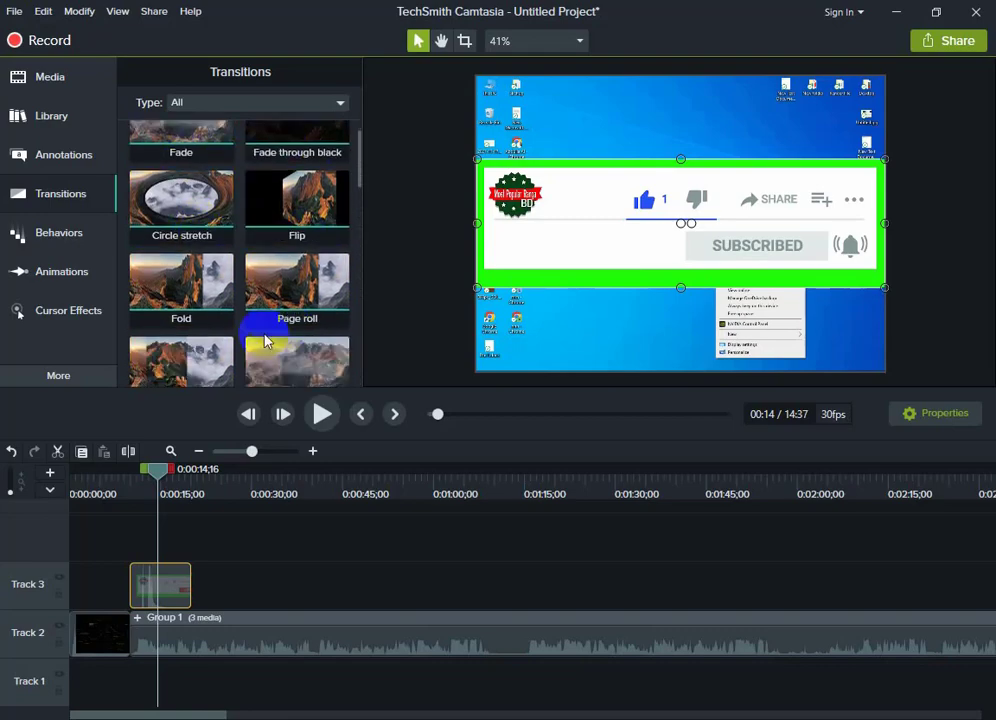
{"action": "scroll", "coordinate": [188, 342], "scroll_direction": "down", "scroll_amount": 1}
{"action": "scroll", "coordinate": [262, 330], "scroll_direction": "down", "scroll_amount": 1}
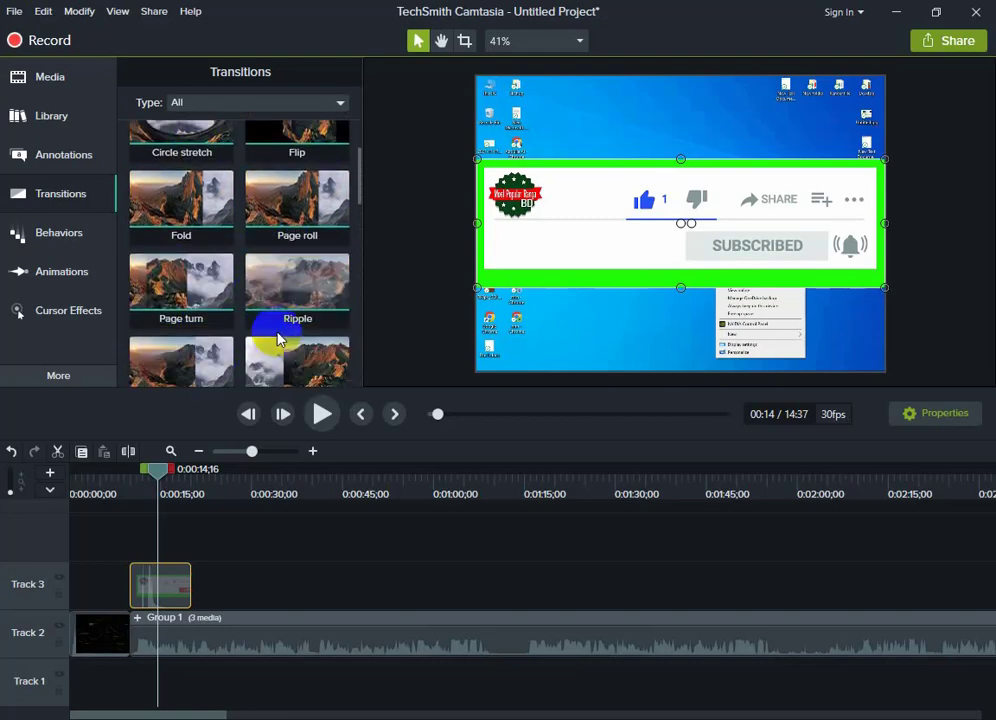
{"action": "scroll", "coordinate": [240, 341], "scroll_direction": "down", "scroll_amount": 1}
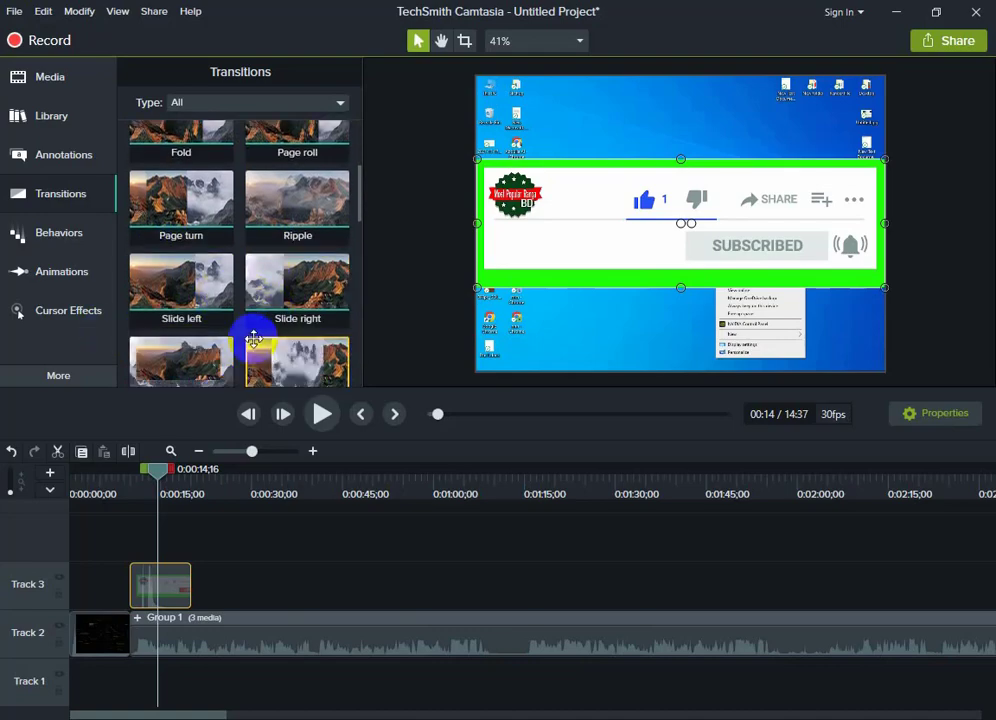
{"action": "scroll", "coordinate": [252, 336], "scroll_direction": "down", "scroll_amount": 2}
{"action": "scroll", "coordinate": [154, 345], "scroll_direction": "down", "scroll_amount": 3}
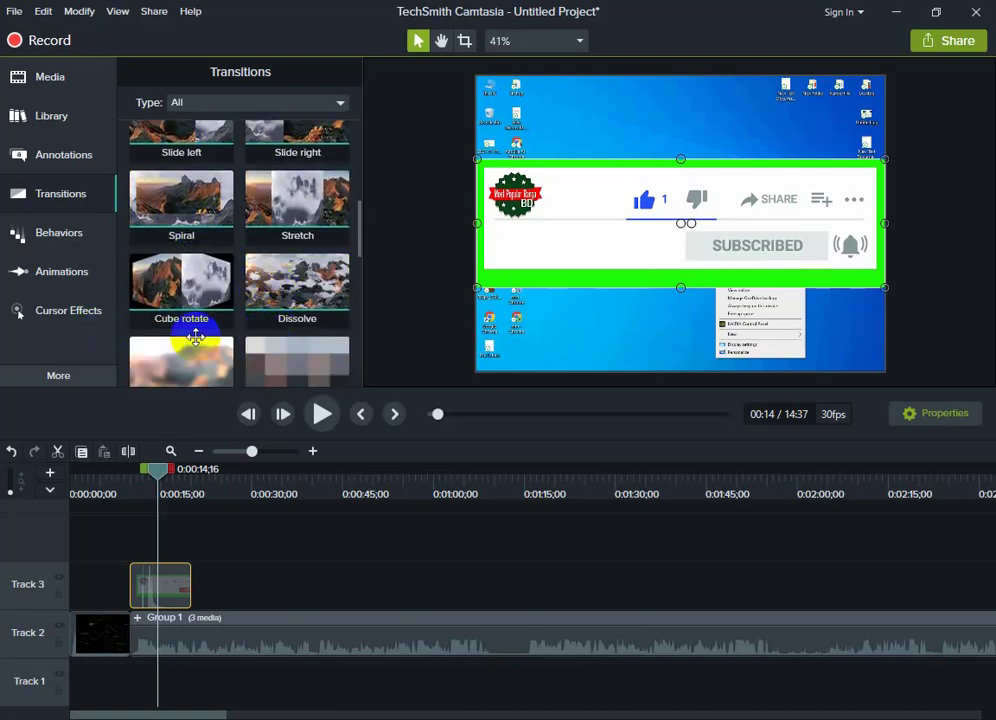
{"action": "scroll", "coordinate": [195, 335], "scroll_direction": "down", "scroll_amount": 2}
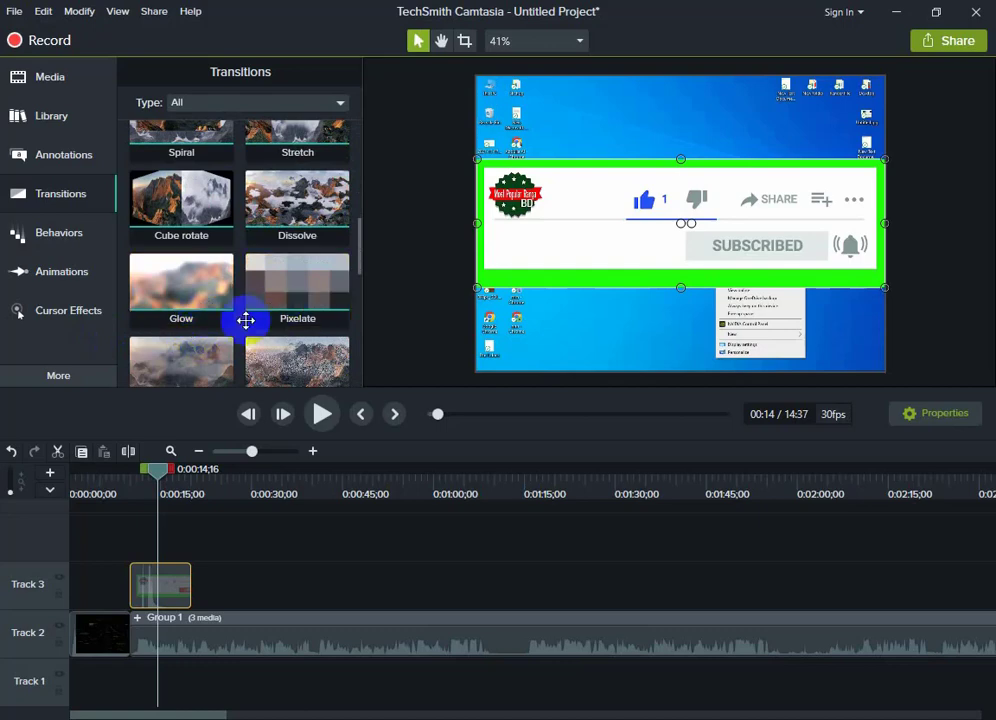
{"action": "scroll", "coordinate": [246, 320], "scroll_direction": "down", "scroll_amount": 2}
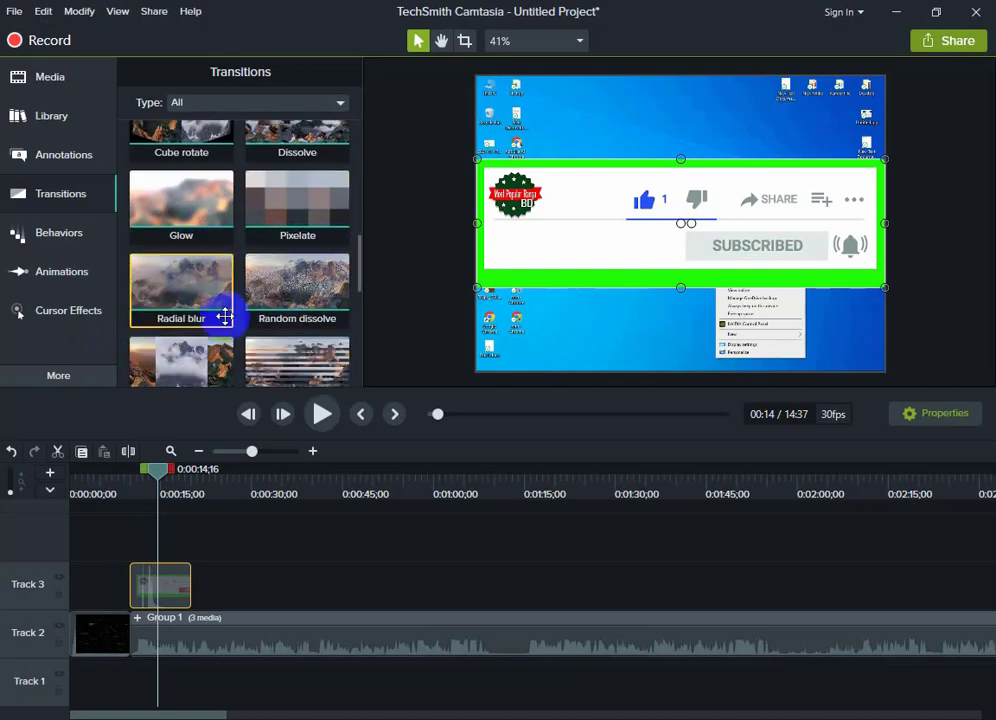
{"action": "scroll", "coordinate": [225, 316], "scroll_direction": "down", "scroll_amount": 1}
{"action": "scroll", "coordinate": [317, 331], "scroll_direction": "down", "scroll_amount": 1}
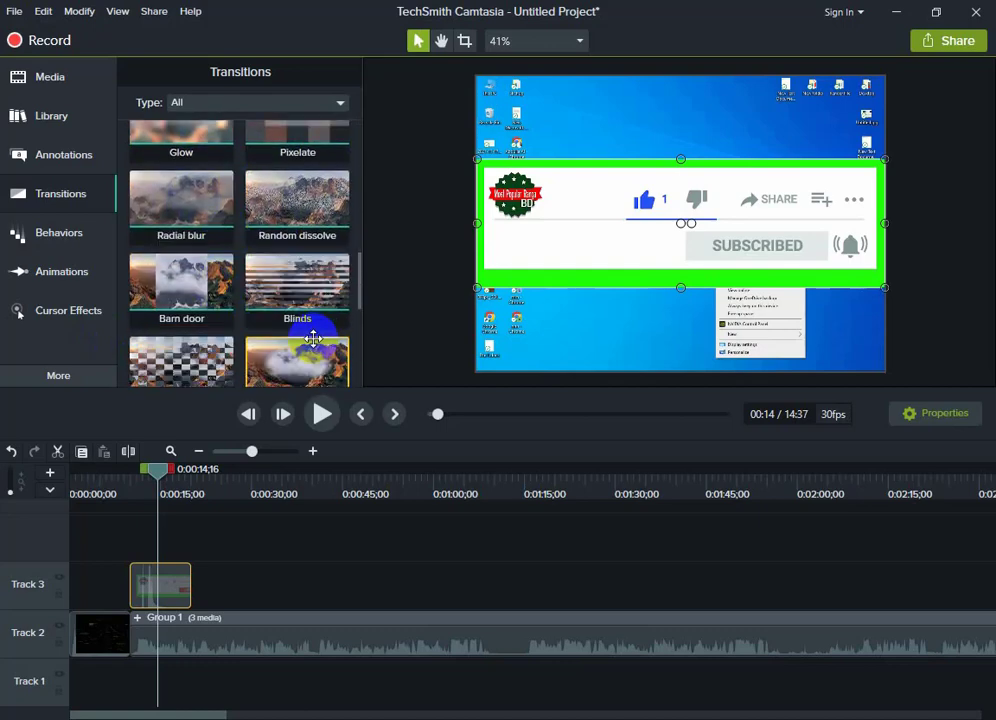
{"action": "scroll", "coordinate": [222, 340], "scroll_direction": "down", "scroll_amount": 1}
{"action": "scroll", "coordinate": [224, 349], "scroll_direction": "down", "scroll_amount": 5}
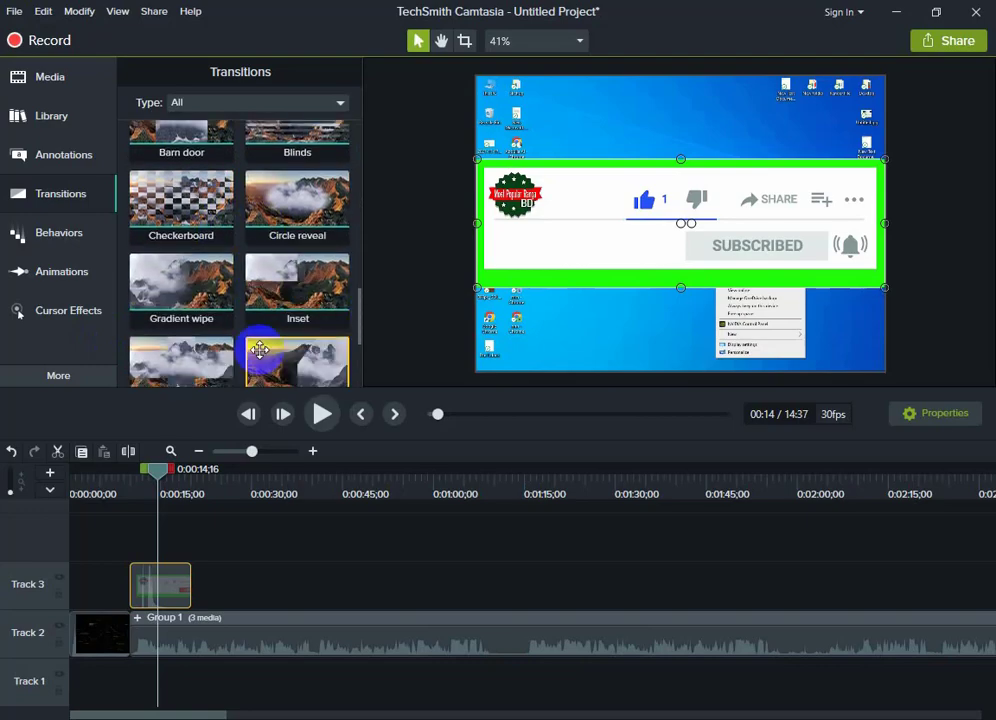
{"action": "scroll", "coordinate": [259, 349], "scroll_direction": "down", "scroll_amount": 3}
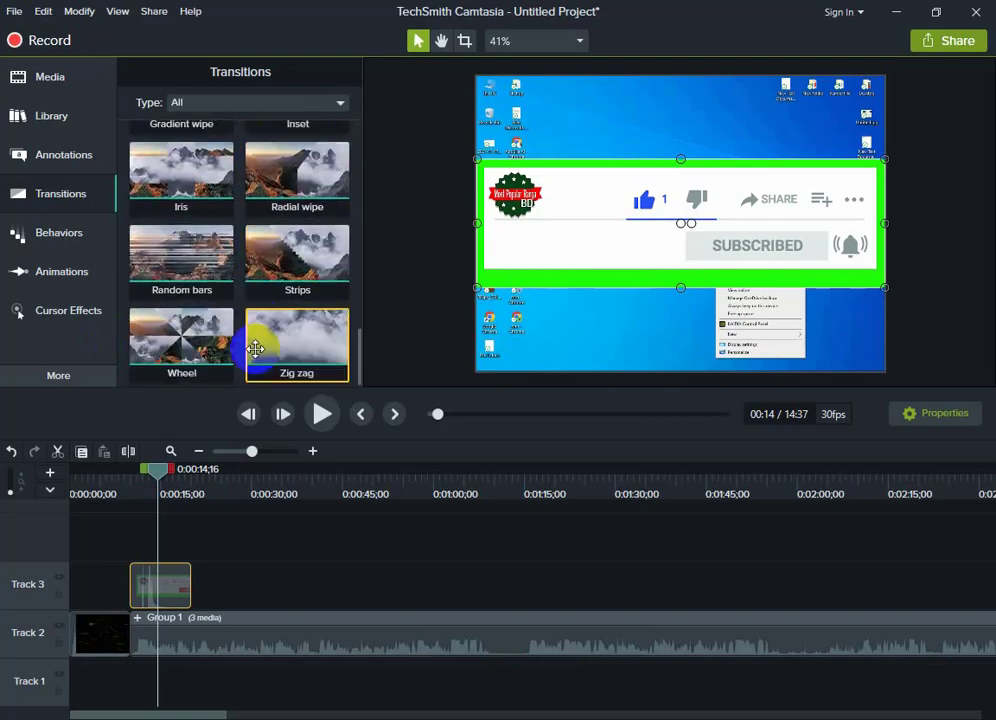
Step: Look over the Zoom-n-Pan settings, behaviors, callouts and transition type categories, keeping the transition type at All
{"action": "left_click", "coordinate": [43, 300]}
{"action": "left_click", "coordinate": [52, 275]}
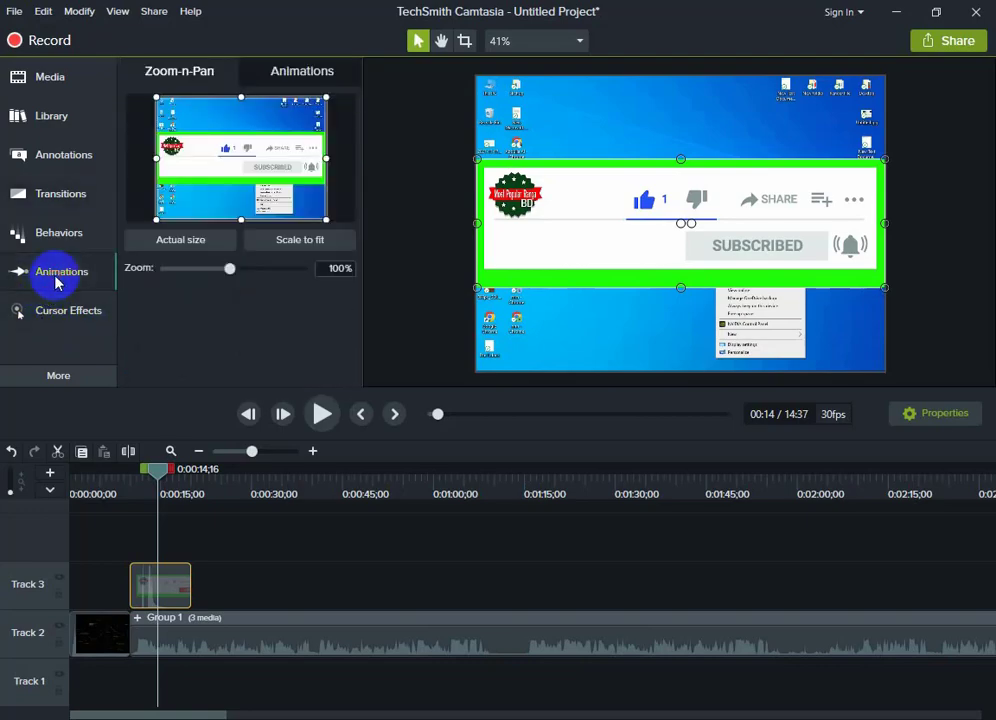
{"action": "left_click", "coordinate": [18, 231]}
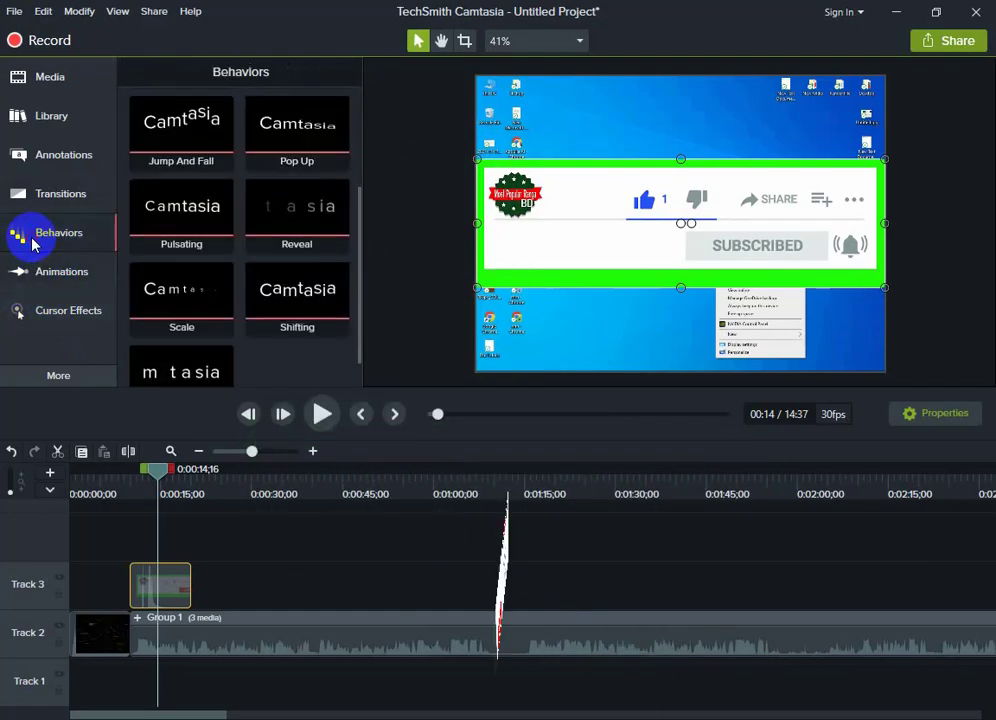
{"action": "scroll", "coordinate": [186, 272], "scroll_direction": "down", "scroll_amount": 1}
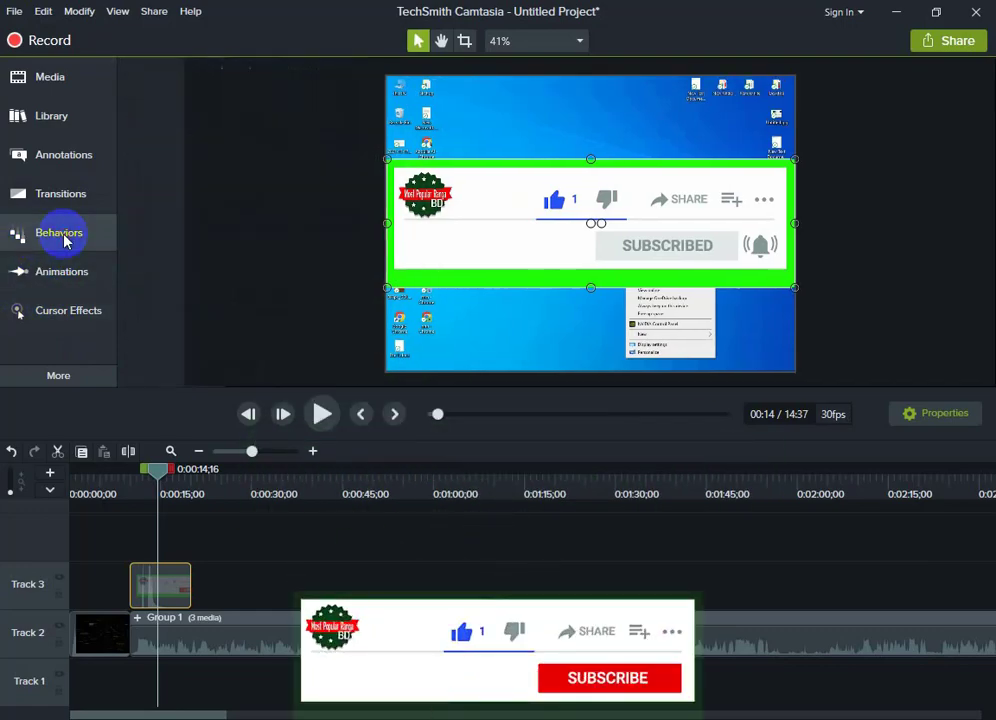
{"action": "left_click", "coordinate": [63, 193]}
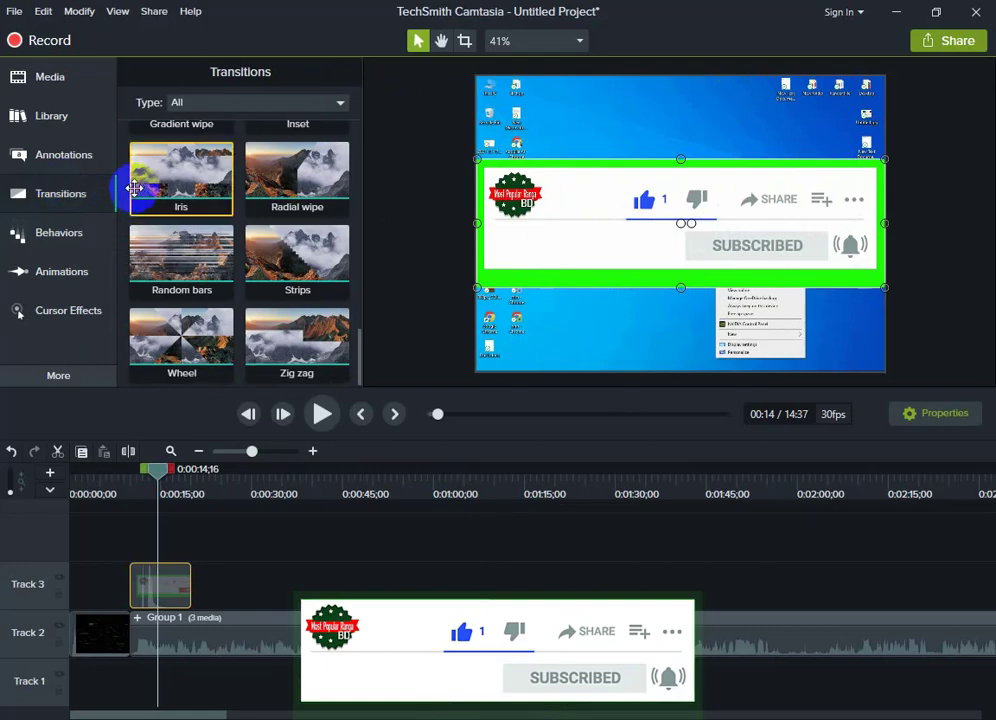
{"action": "left_click", "coordinate": [328, 105]}
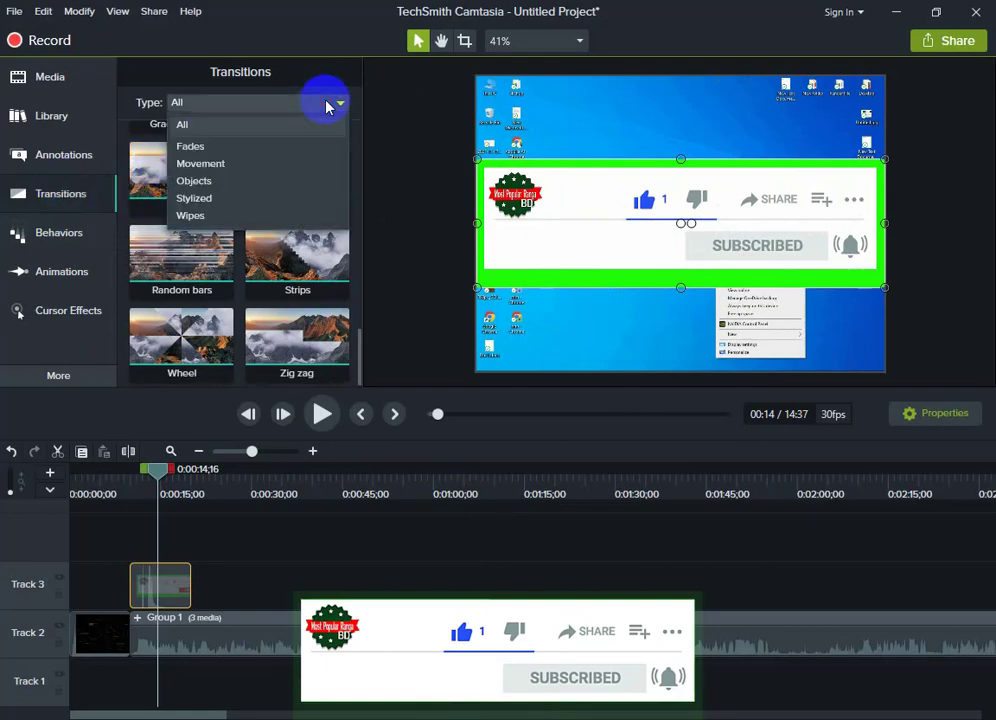
{"action": "left_click", "coordinate": [206, 127]}
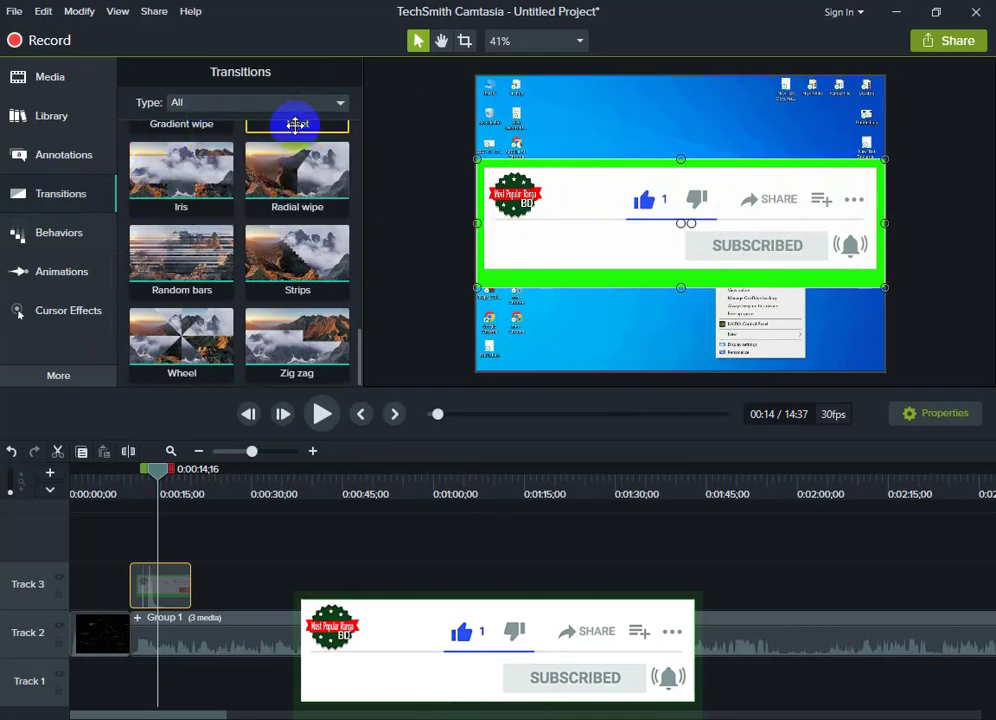
{"action": "left_click", "coordinate": [27, 218]}
{"action": "left_click", "coordinate": [63, 195]}
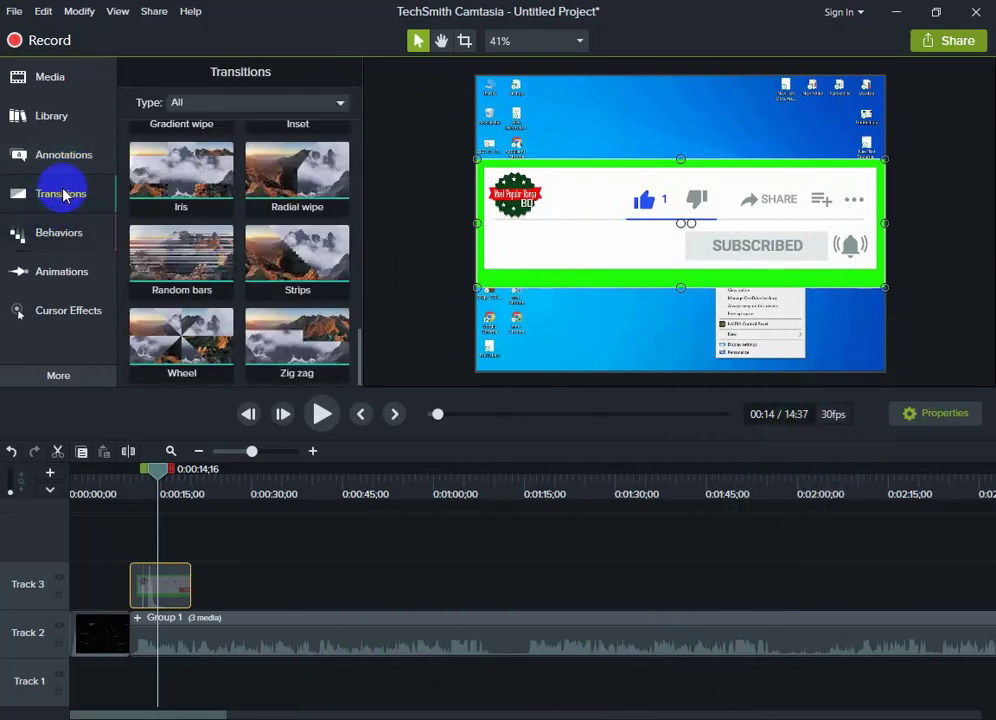
{"action": "left_click", "coordinate": [70, 155]}
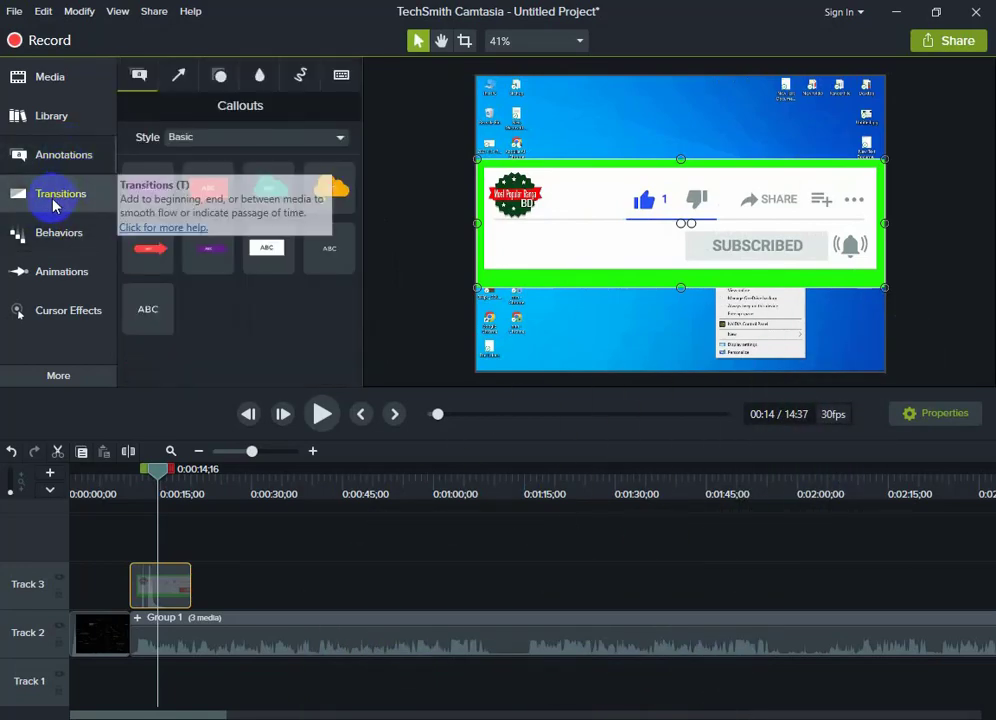
{"action": "left_click", "coordinate": [58, 150]}
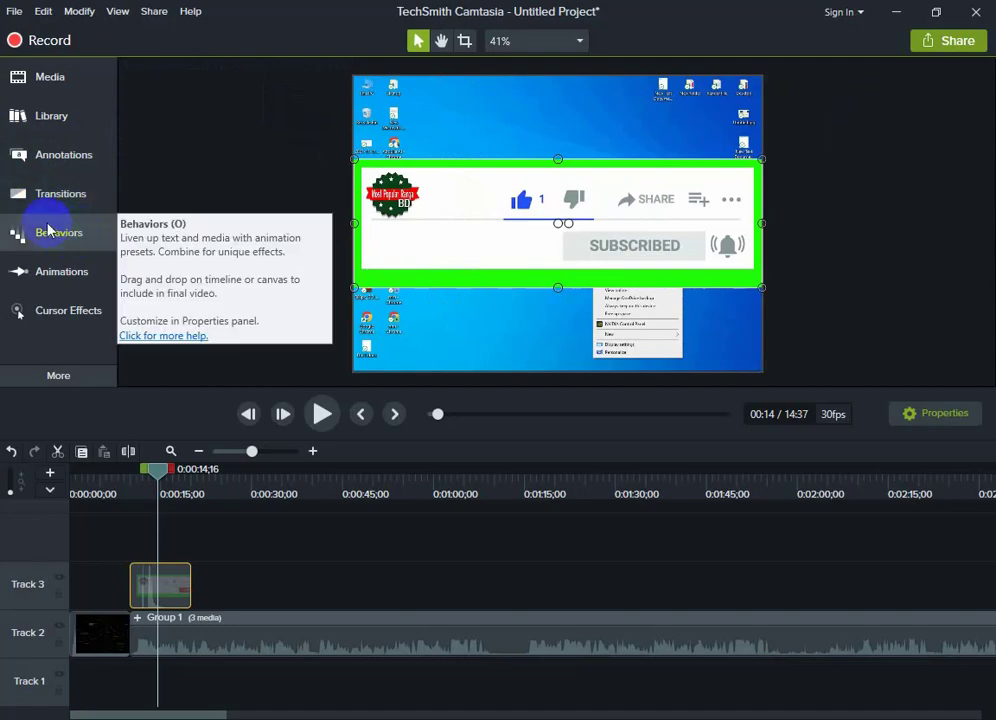
{"action": "left_click", "coordinate": [60, 195]}
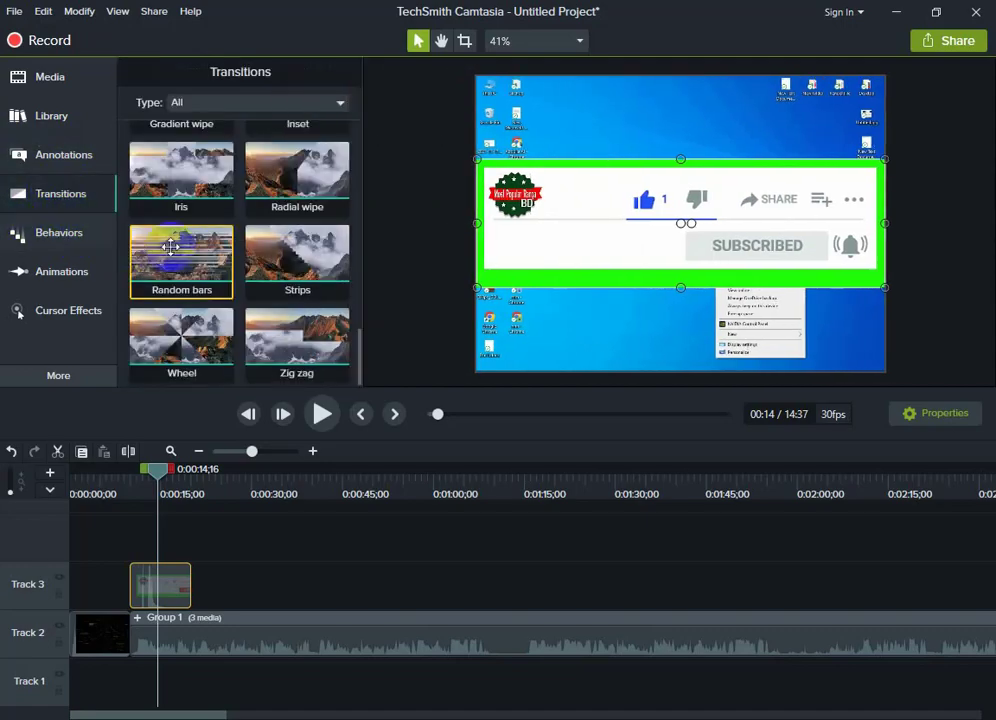
{"action": "scroll", "coordinate": [223, 283], "scroll_direction": "up", "scroll_amount": 5}
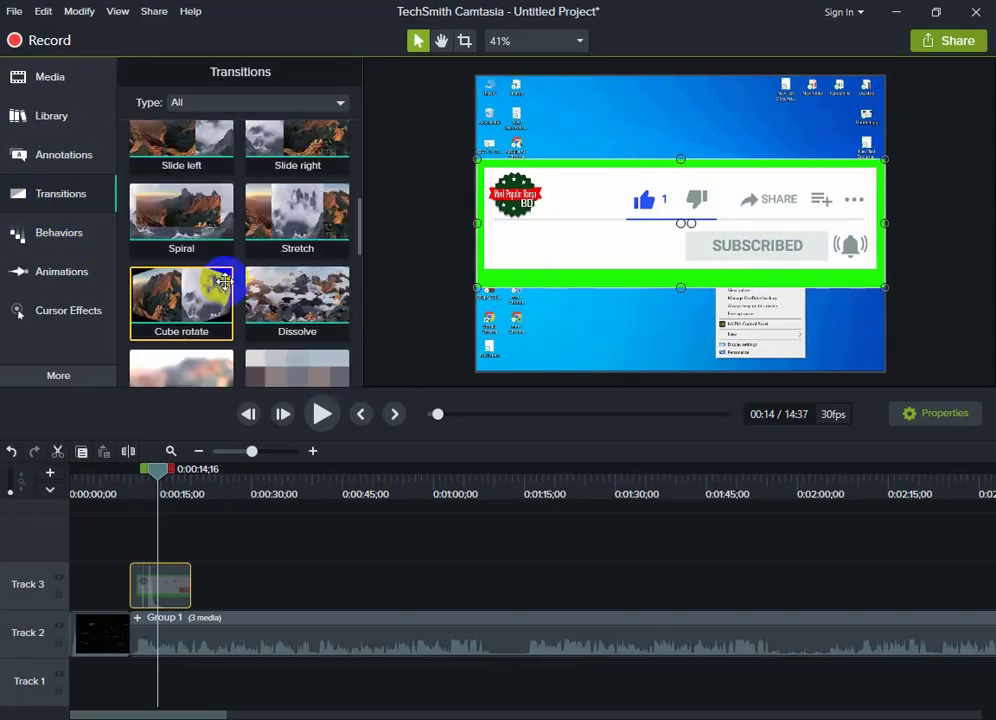
{"action": "scroll", "coordinate": [223, 283], "scroll_direction": "up", "scroll_amount": 5}
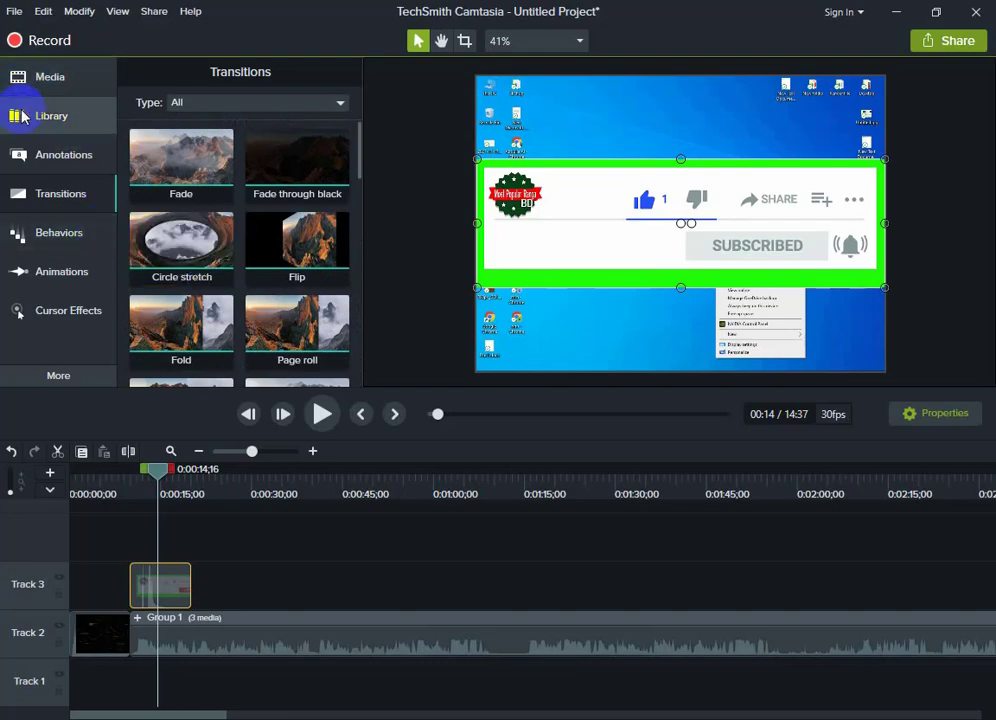
Step: Collapse the Intros and Music Tracks folders in the Camtasia 2018 library
{"action": "left_click", "coordinate": [22, 117]}
{"action": "left_click", "coordinate": [40, 73]}
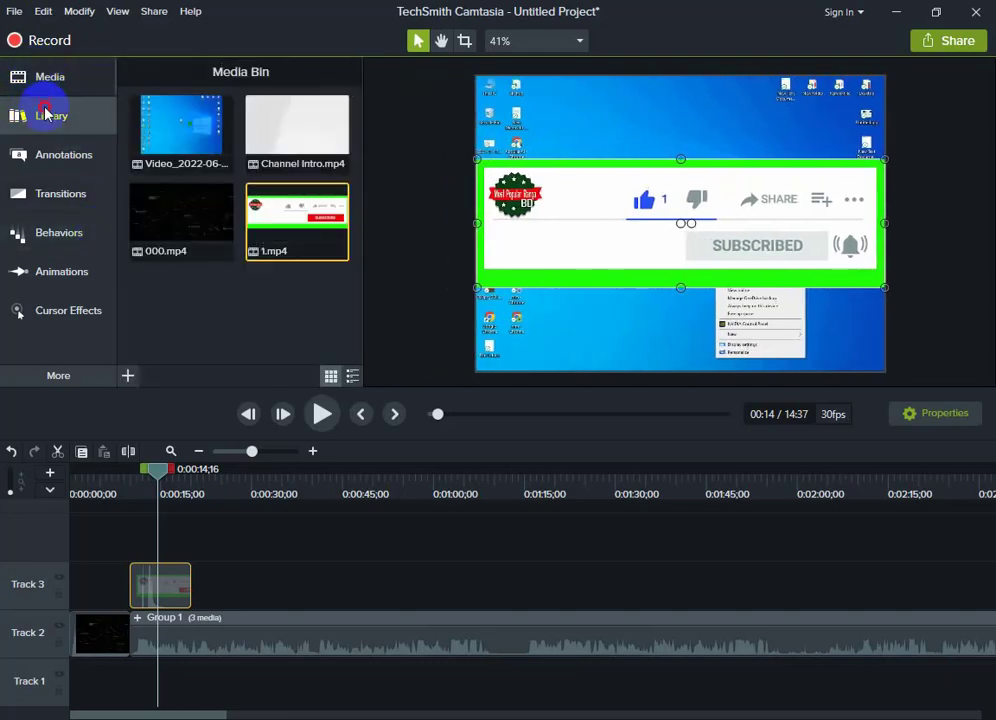
{"action": "left_click", "coordinate": [45, 115]}
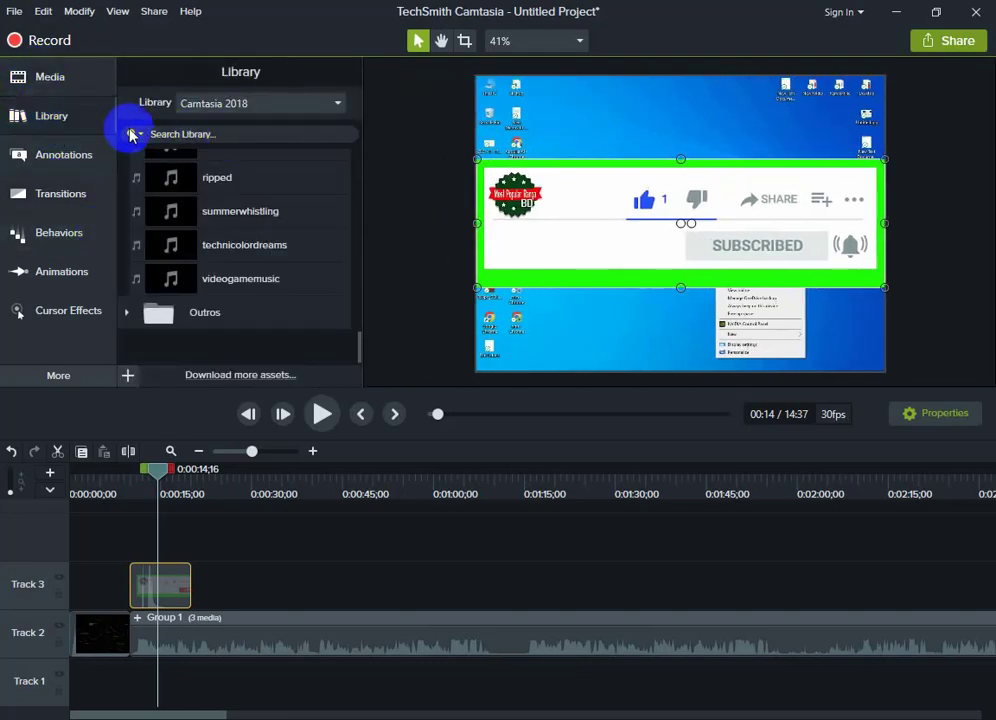
{"action": "scroll", "coordinate": [196, 245], "scroll_direction": "up", "scroll_amount": 10}
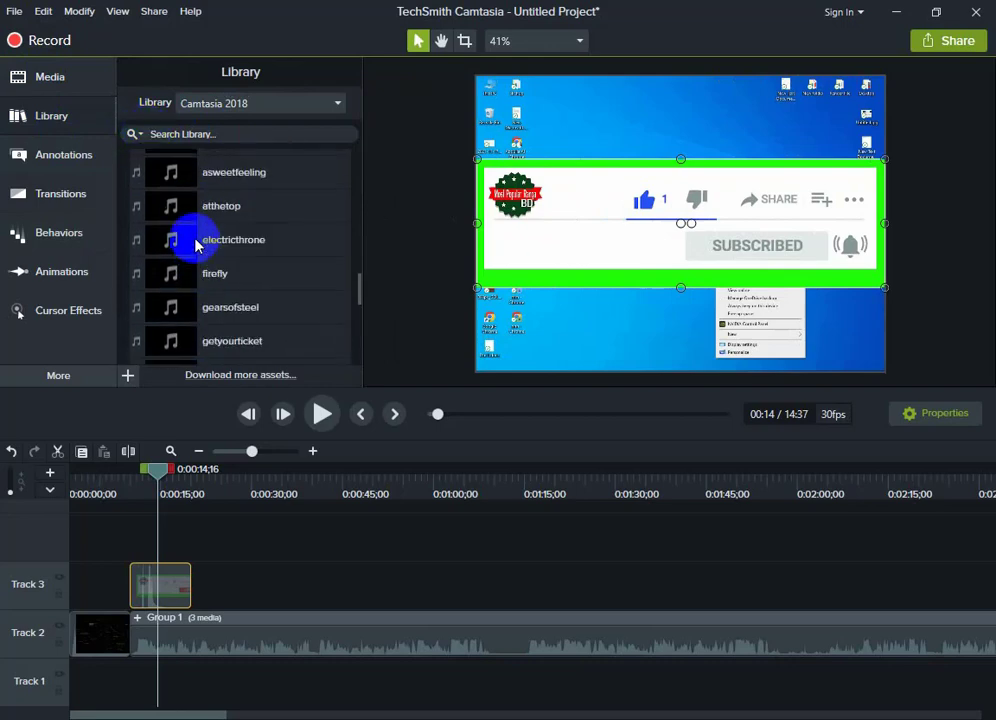
{"action": "scroll", "coordinate": [157, 232], "scroll_direction": "up", "scroll_amount": 5}
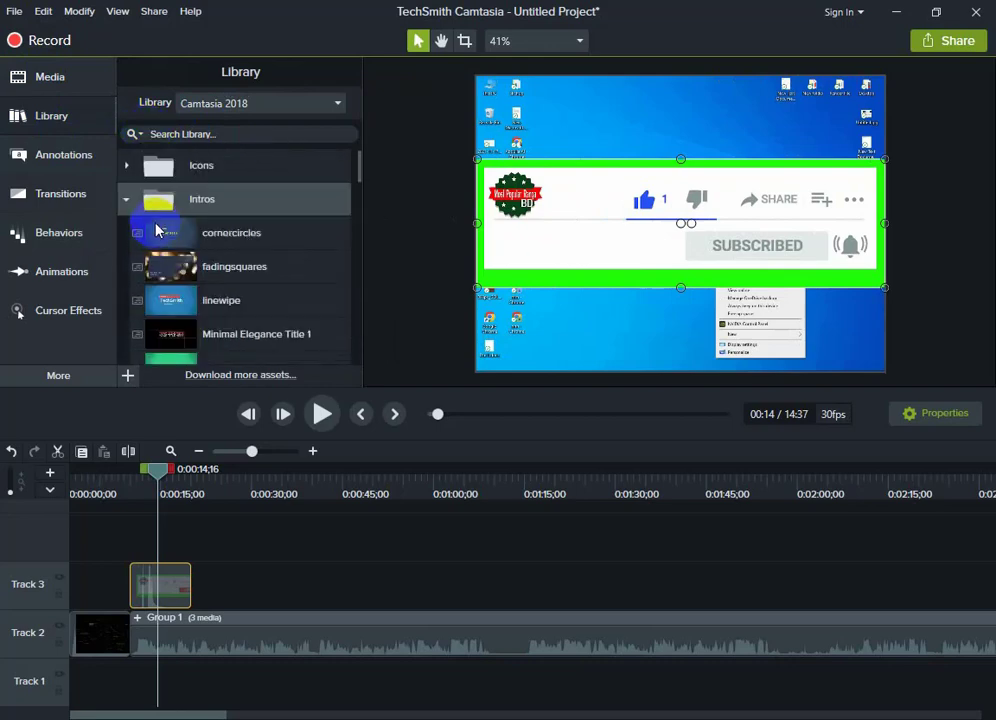
{"action": "left_click", "coordinate": [124, 202]}
{"action": "scroll", "coordinate": [140, 258], "scroll_direction": "down", "scroll_amount": 1}
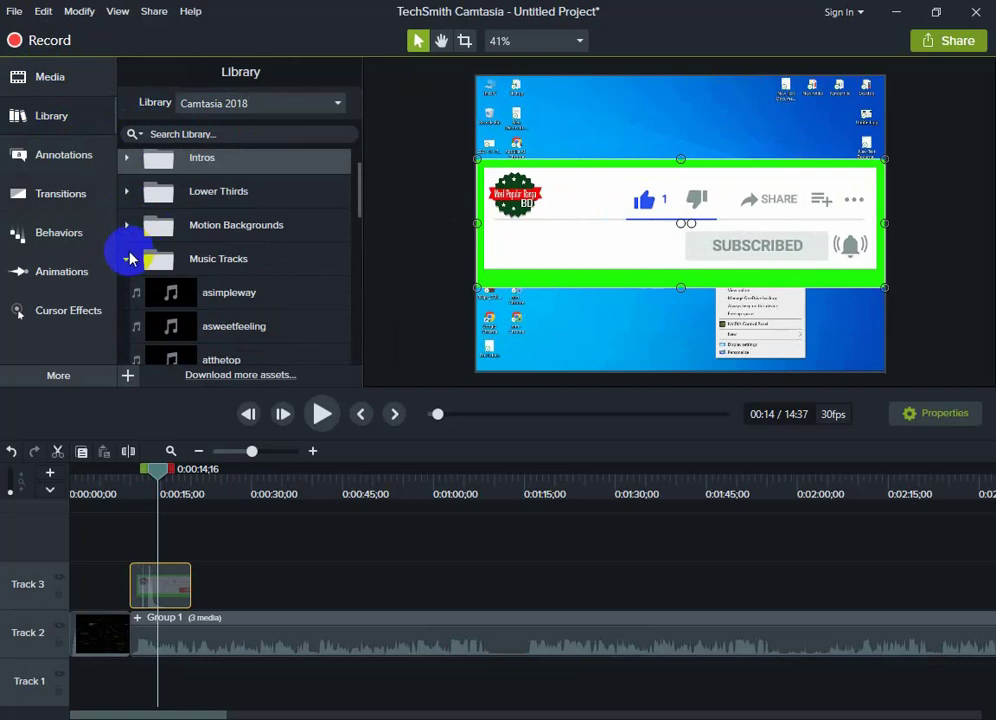
{"action": "left_click", "coordinate": [126, 259]}
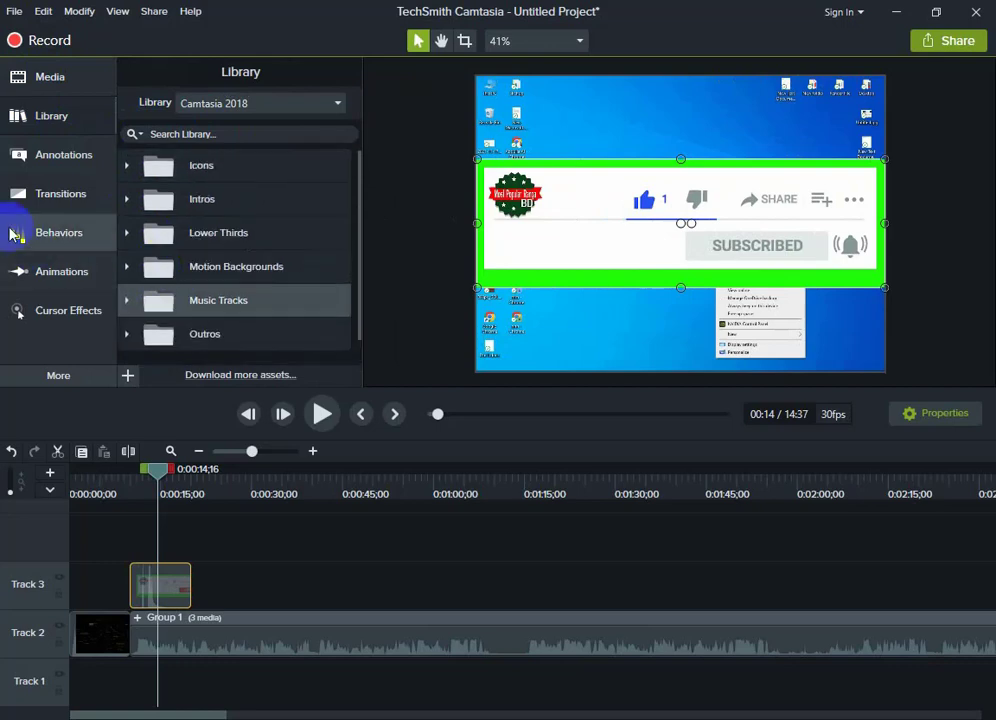
Step: Look through the whole range of transitions again, from Fade and Page roll to Strips, Wheel and Zig zag
{"action": "left_click", "coordinate": [22, 165]}
{"action": "left_click", "coordinate": [52, 196]}
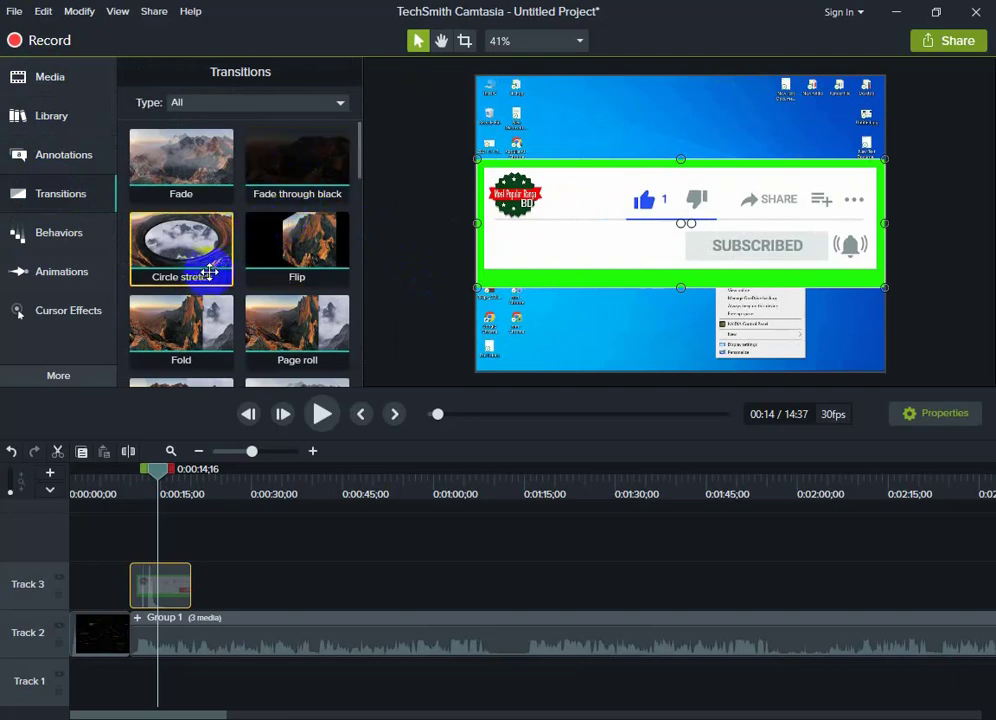
{"action": "scroll", "coordinate": [315, 250], "scroll_direction": "down", "scroll_amount": 1}
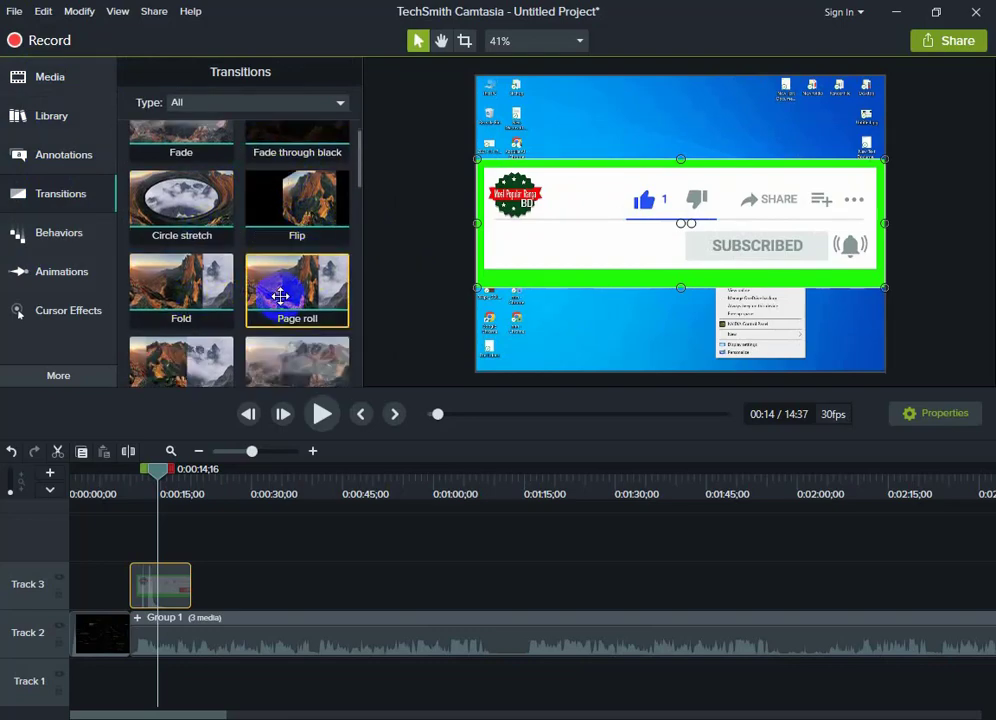
{"action": "scroll", "coordinate": [282, 298], "scroll_direction": "down", "scroll_amount": 1}
{"action": "scroll", "coordinate": [269, 318], "scroll_direction": "down", "scroll_amount": 1}
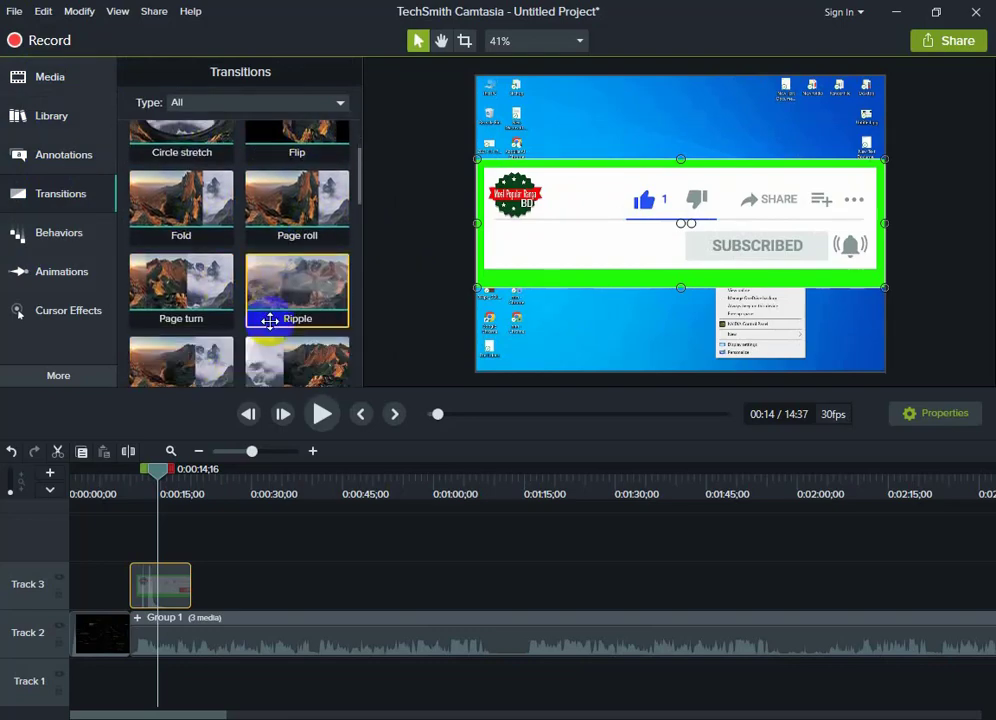
{"action": "scroll", "coordinate": [336, 316], "scroll_direction": "down", "scroll_amount": 1}
{"action": "scroll", "coordinate": [300, 320], "scroll_direction": "down", "scroll_amount": 1}
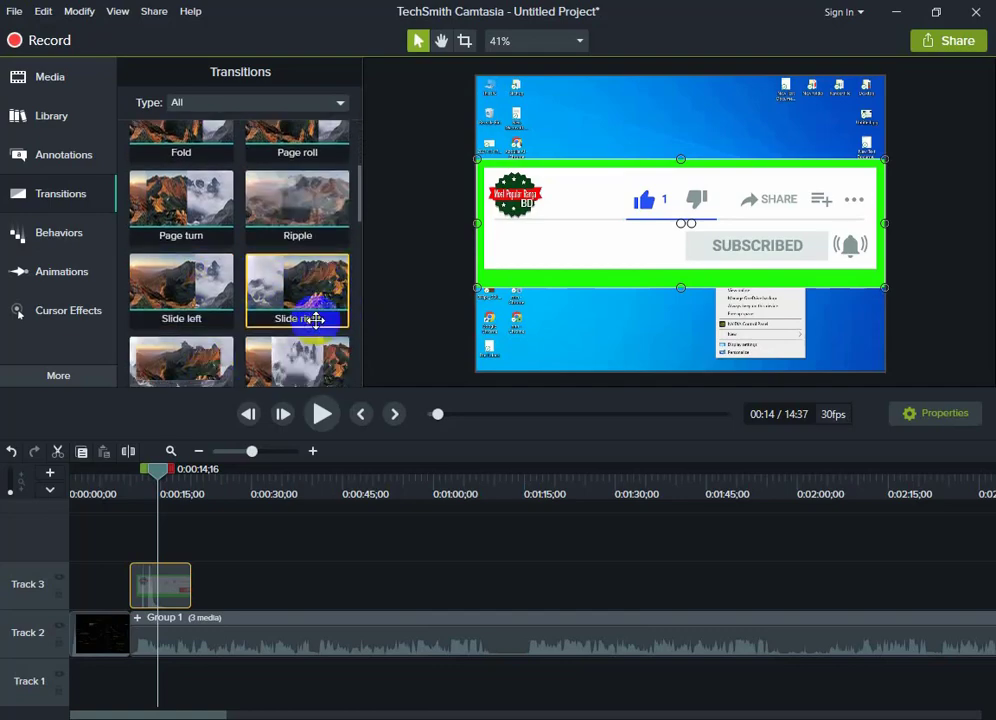
{"action": "scroll", "coordinate": [280, 325], "scroll_direction": "down", "scroll_amount": 1}
{"action": "scroll", "coordinate": [260, 333], "scroll_direction": "down", "scroll_amount": 2}
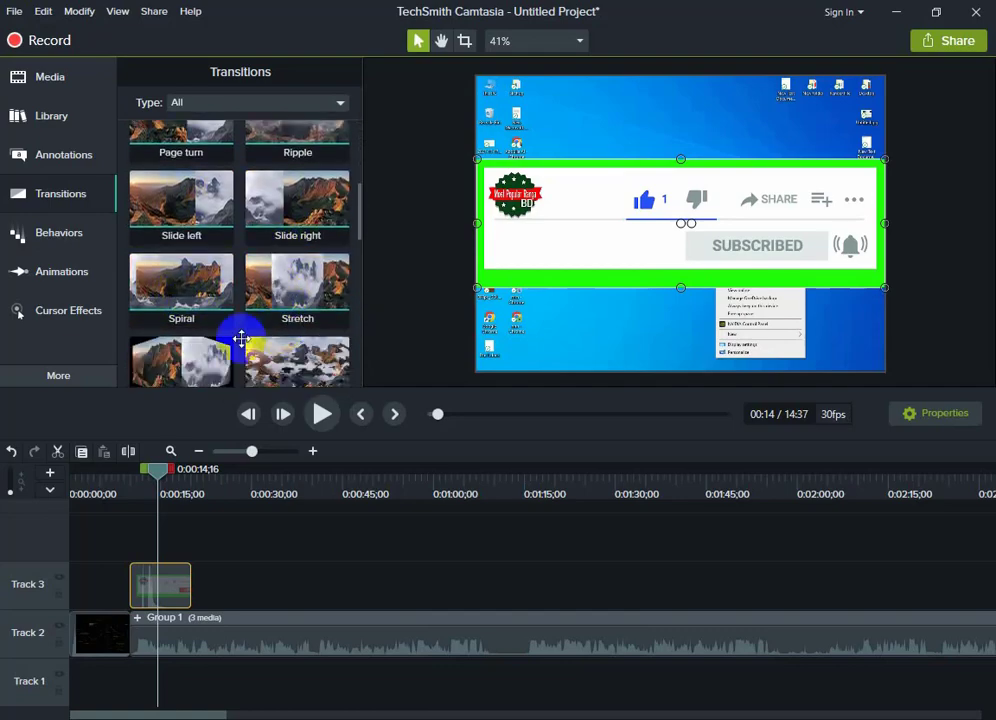
{"action": "scroll", "coordinate": [290, 338], "scroll_direction": "down", "scroll_amount": 1}
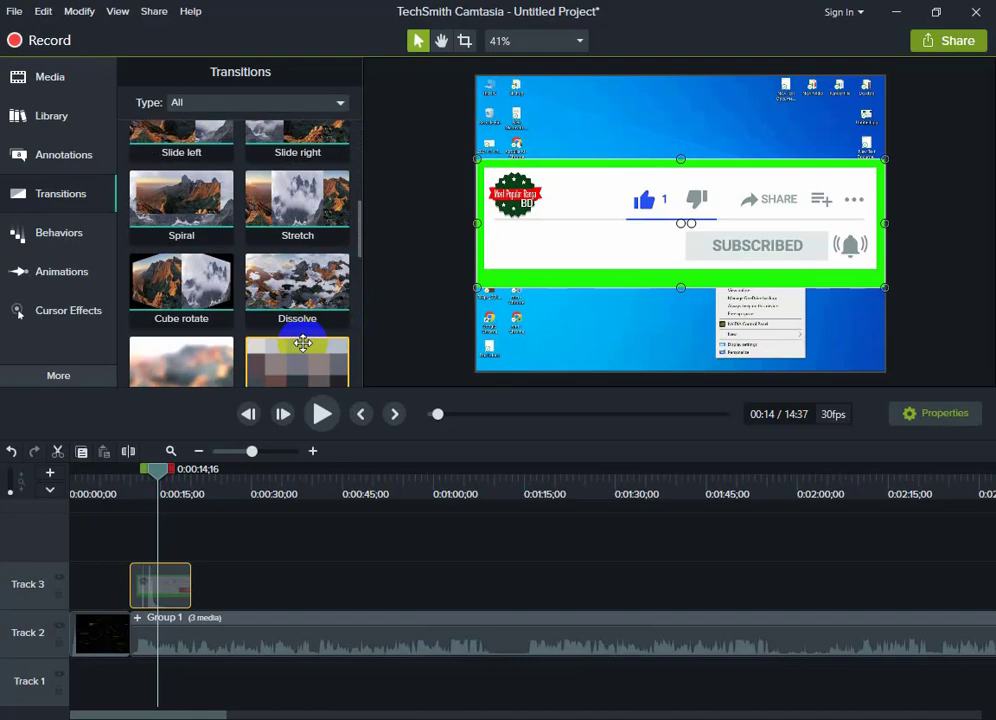
{"action": "scroll", "coordinate": [290, 345], "scroll_direction": "down", "scroll_amount": 4}
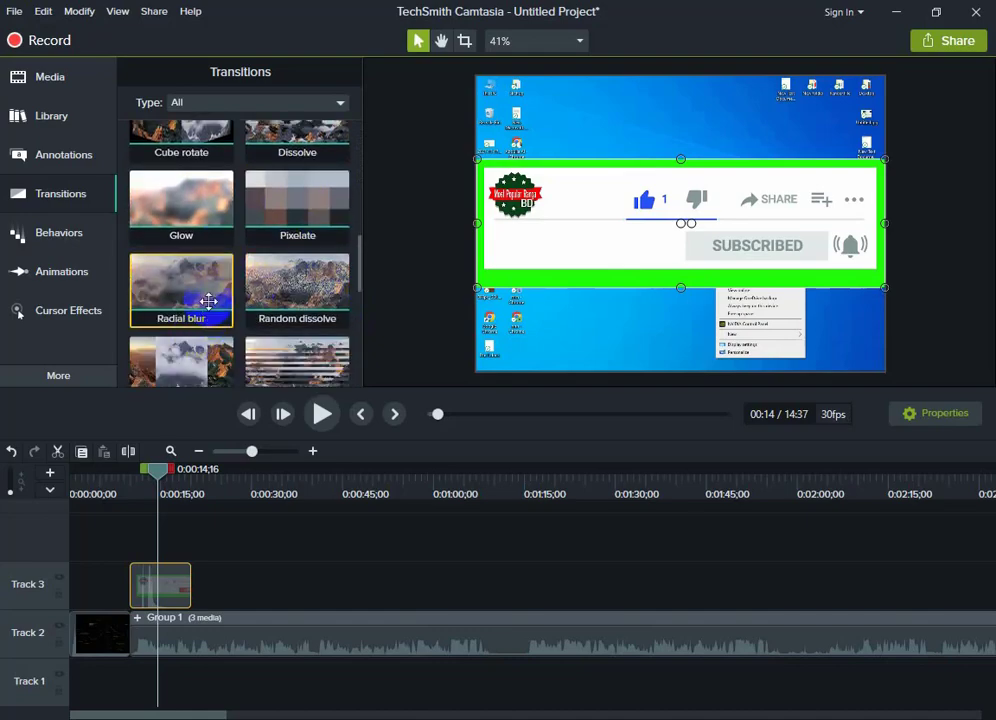
{"action": "scroll", "coordinate": [297, 296], "scroll_direction": "down", "scroll_amount": 1}
{"action": "scroll", "coordinate": [204, 312], "scroll_direction": "down", "scroll_amount": 1}
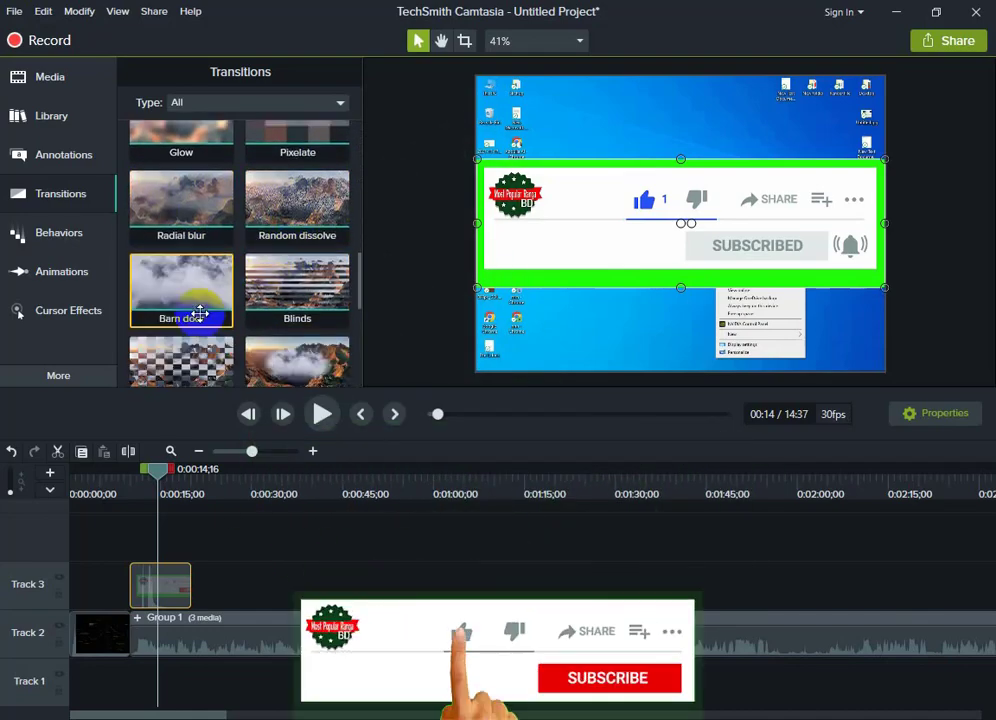
{"action": "scroll", "coordinate": [200, 313], "scroll_direction": "down", "scroll_amount": 1}
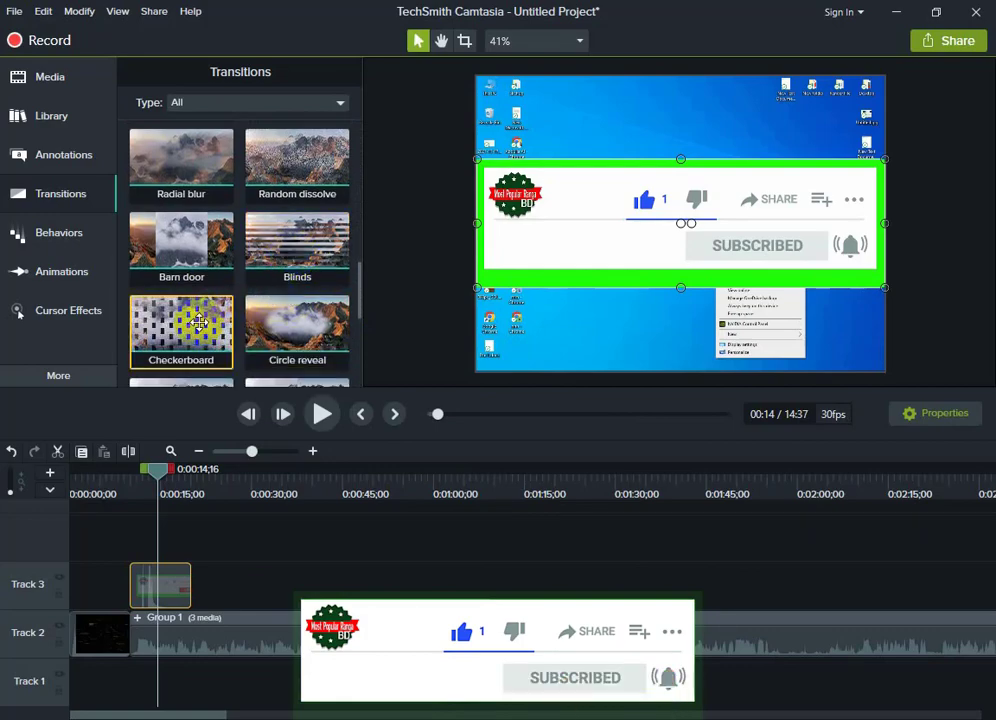
{"action": "scroll", "coordinate": [251, 327], "scroll_direction": "down", "scroll_amount": 2}
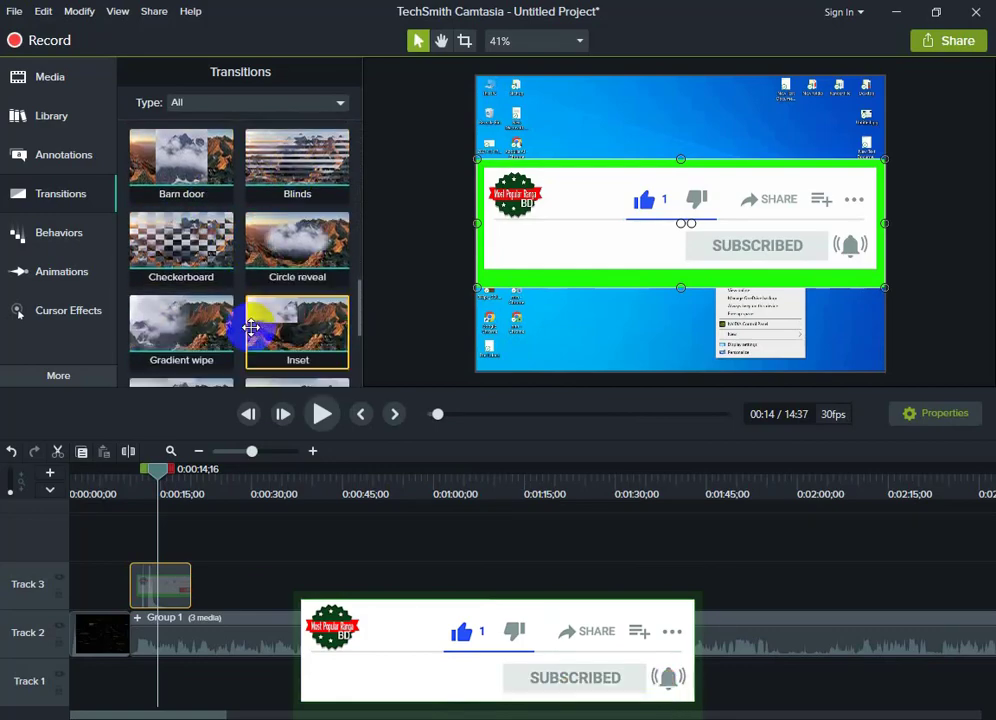
{"action": "scroll", "coordinate": [253, 325], "scroll_direction": "down", "scroll_amount": 1}
{"action": "scroll", "coordinate": [253, 325], "scroll_direction": "down", "scroll_amount": 1}
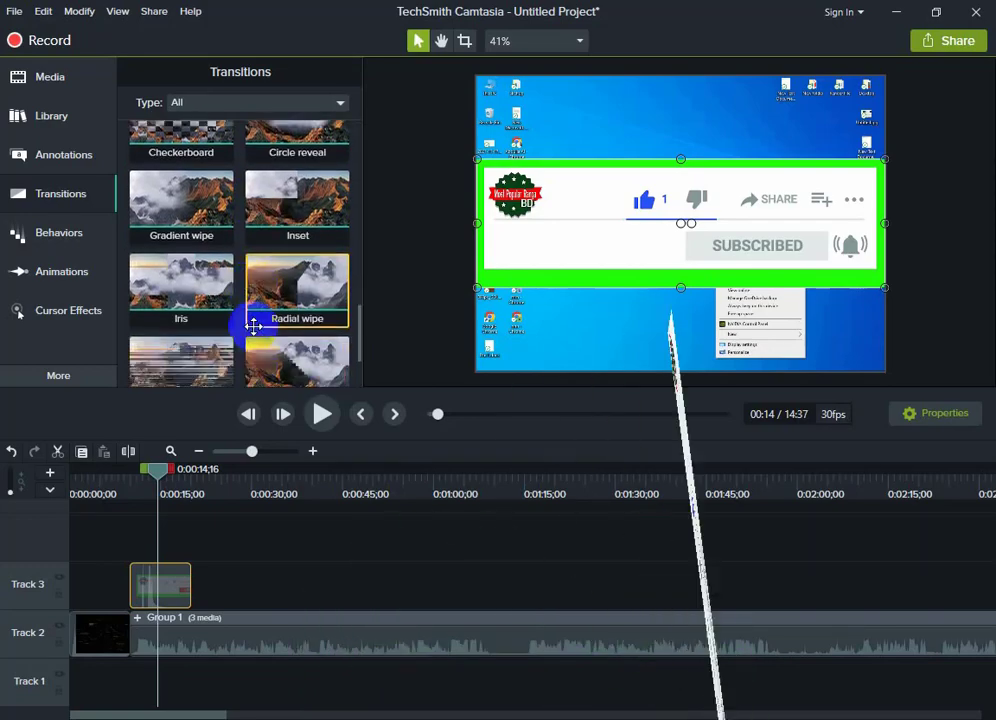
{"action": "scroll", "coordinate": [253, 325], "scroll_direction": "down", "scroll_amount": 1}
{"action": "scroll", "coordinate": [205, 333], "scroll_direction": "down", "scroll_amount": 1}
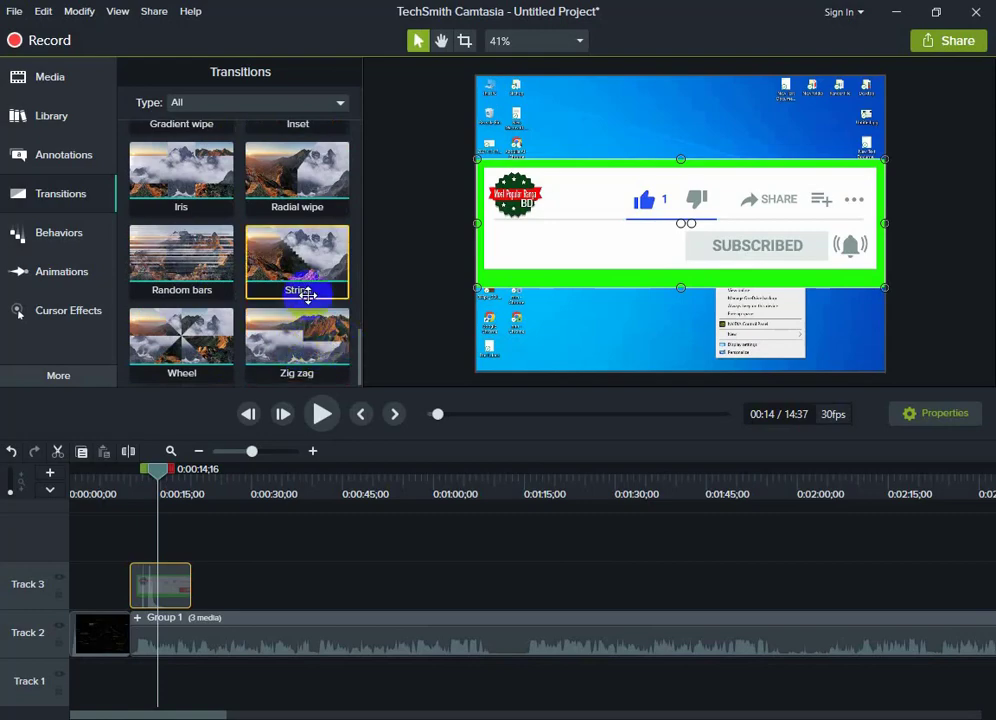
{"action": "scroll", "coordinate": [258, 228], "scroll_direction": "up", "scroll_amount": 1}
{"action": "scroll", "coordinate": [258, 228], "scroll_direction": "up", "scroll_amount": 5}
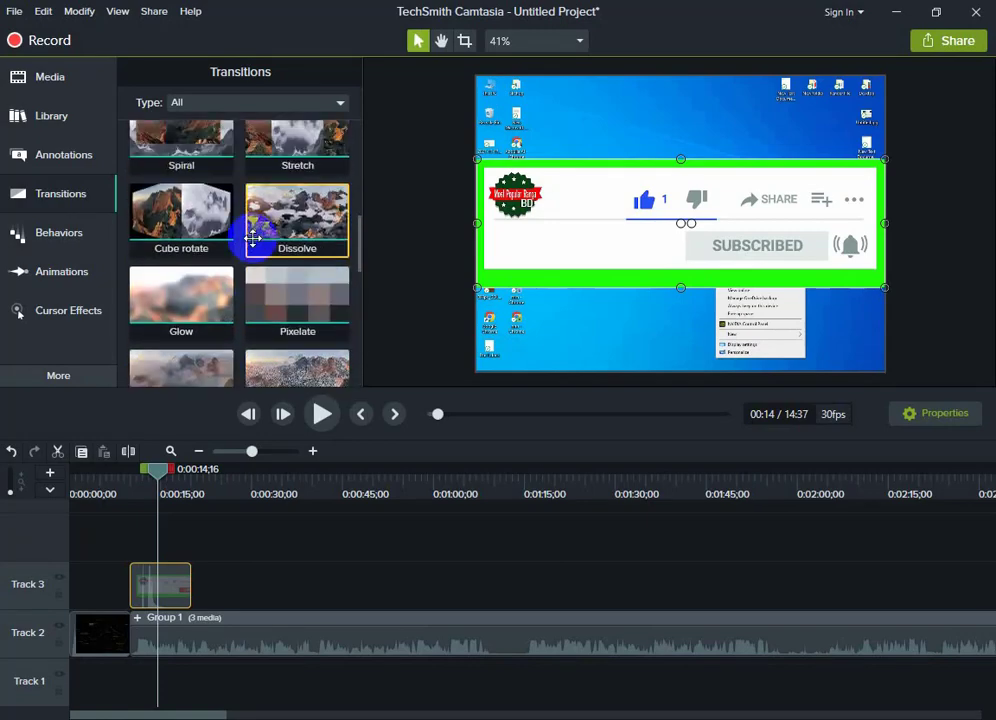
{"action": "scroll", "coordinate": [255, 230], "scroll_direction": "up", "scroll_amount": 5}
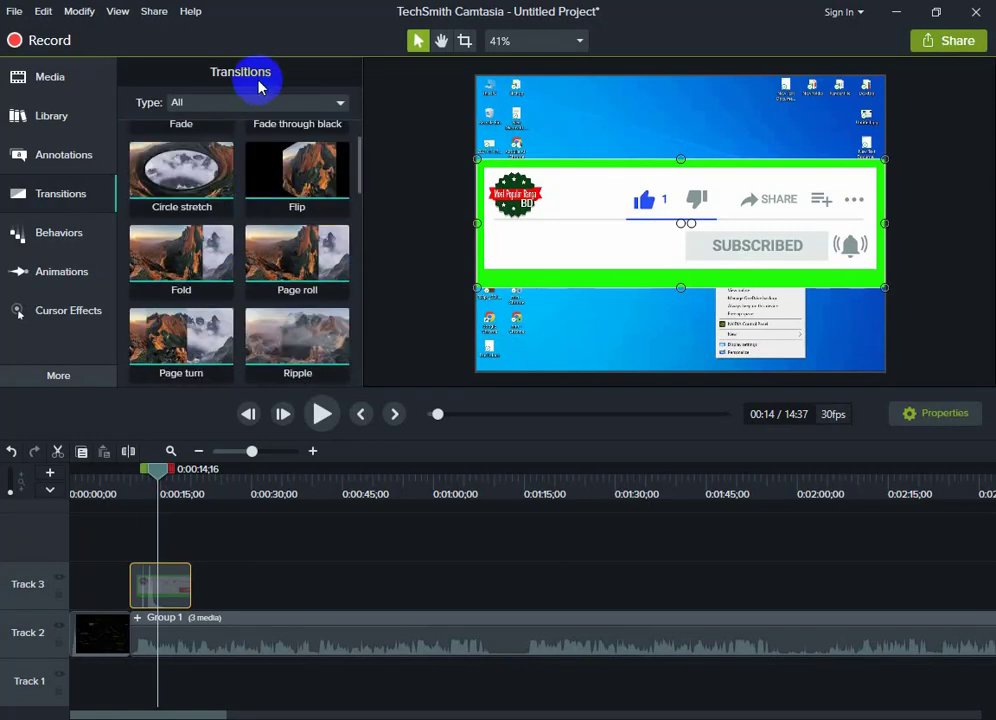
Step: Apply the Remove a Color visual effect to the green-background subscribe clip on Track 3
{"action": "left_click", "coordinate": [66, 384]}
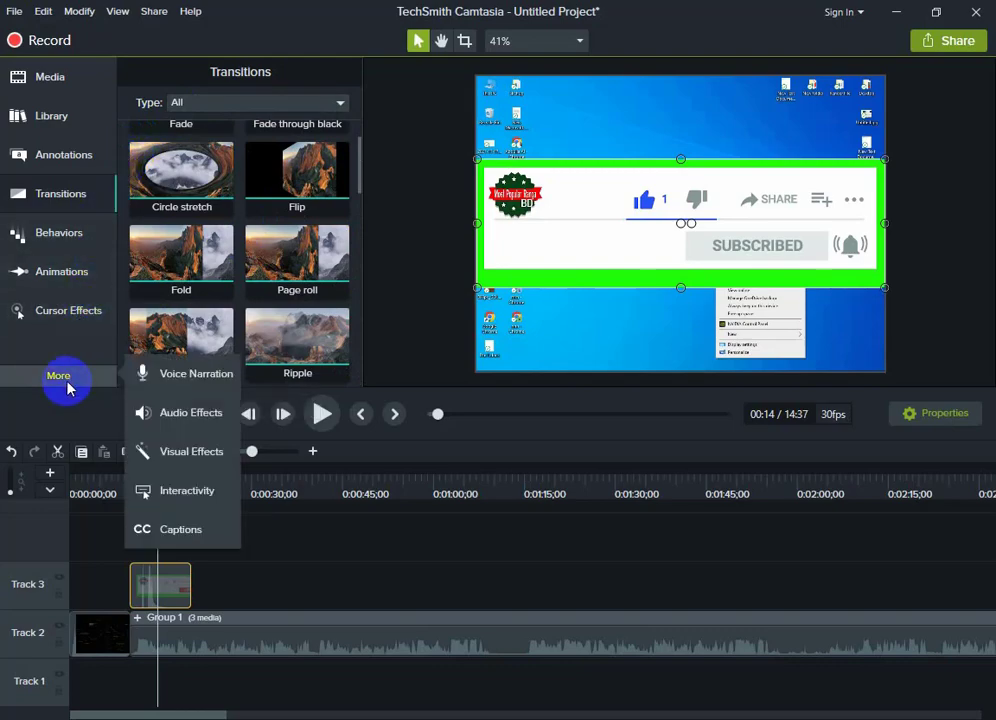
{"action": "left_click", "coordinate": [196, 452]}
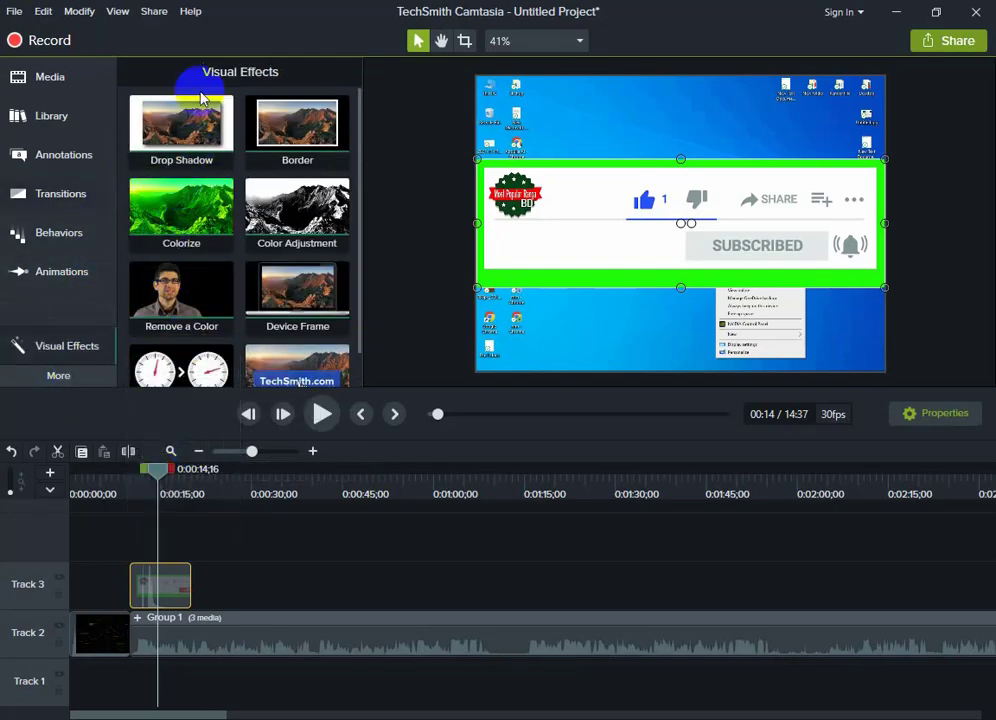
{"action": "left_click_drag", "start_coordinate": [157, 285], "coordinate": [167, 596]}
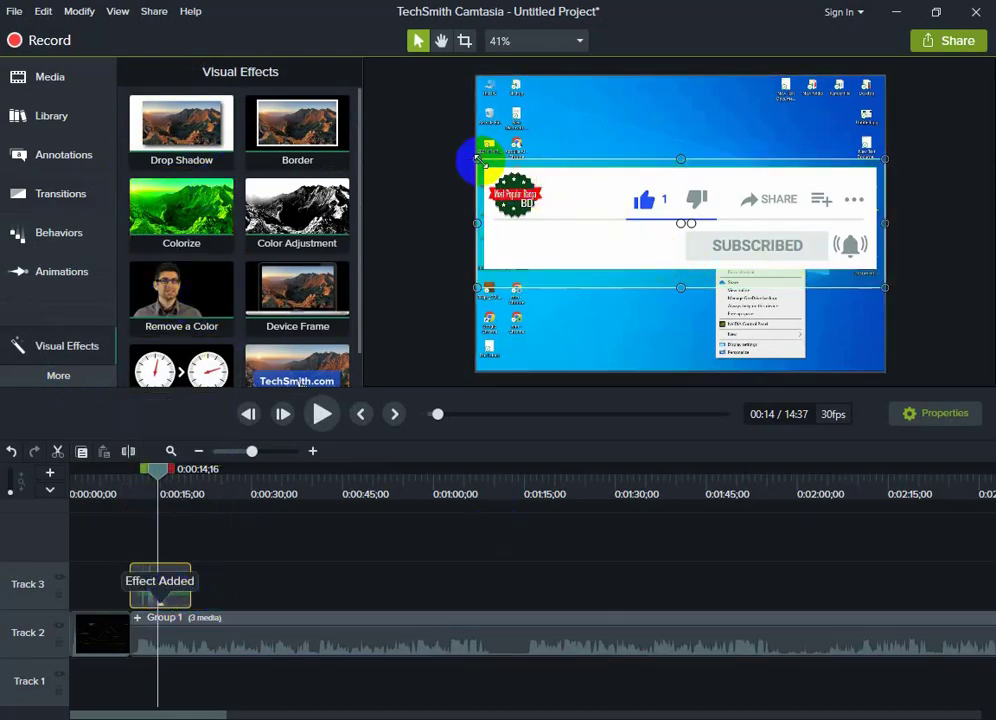
Step: Shrink the subscribe overlay, place it at the canvas's lower edge, and shift its clip slightly earlier on Track 3
{"action": "left_click_drag", "start_coordinate": [476, 157], "coordinate": [595, 352]}
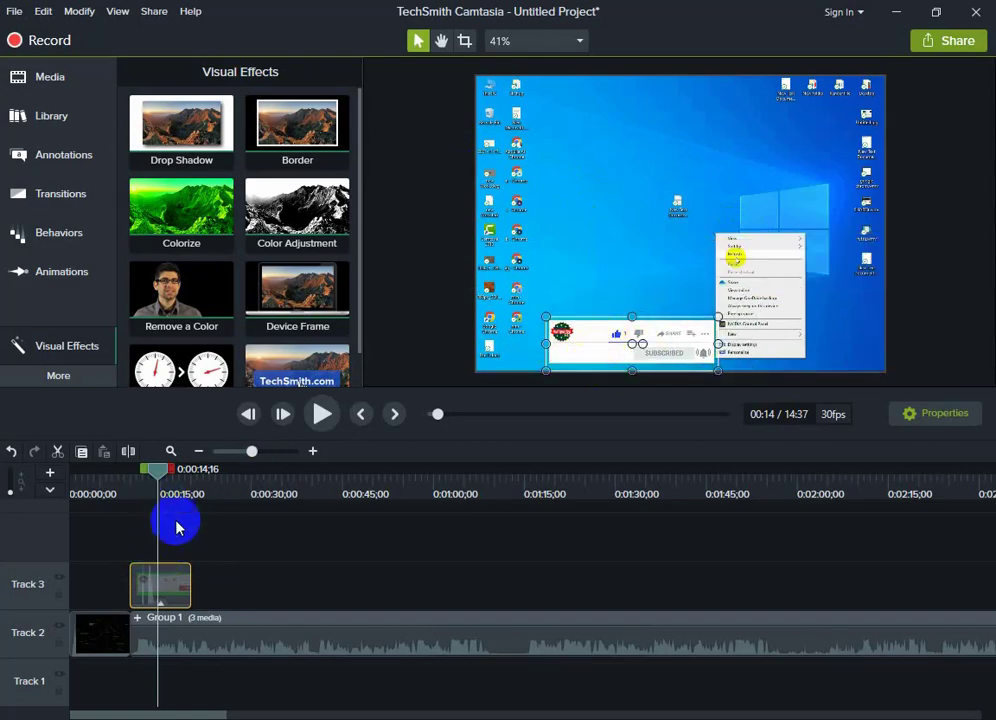
{"action": "left_click_drag", "start_coordinate": [174, 590], "coordinate": [160, 590]}
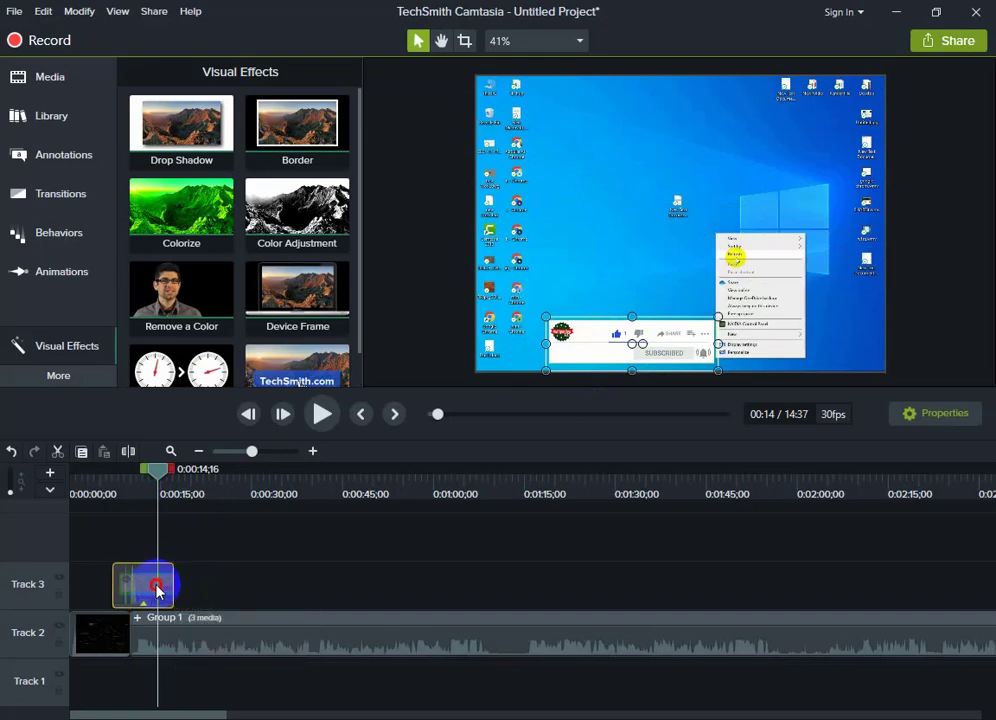
Step: Copy the subscribe clip and paste it on Track 3 at about 0:26 and 0:58
{"action": "right_click", "coordinate": [175, 572]}
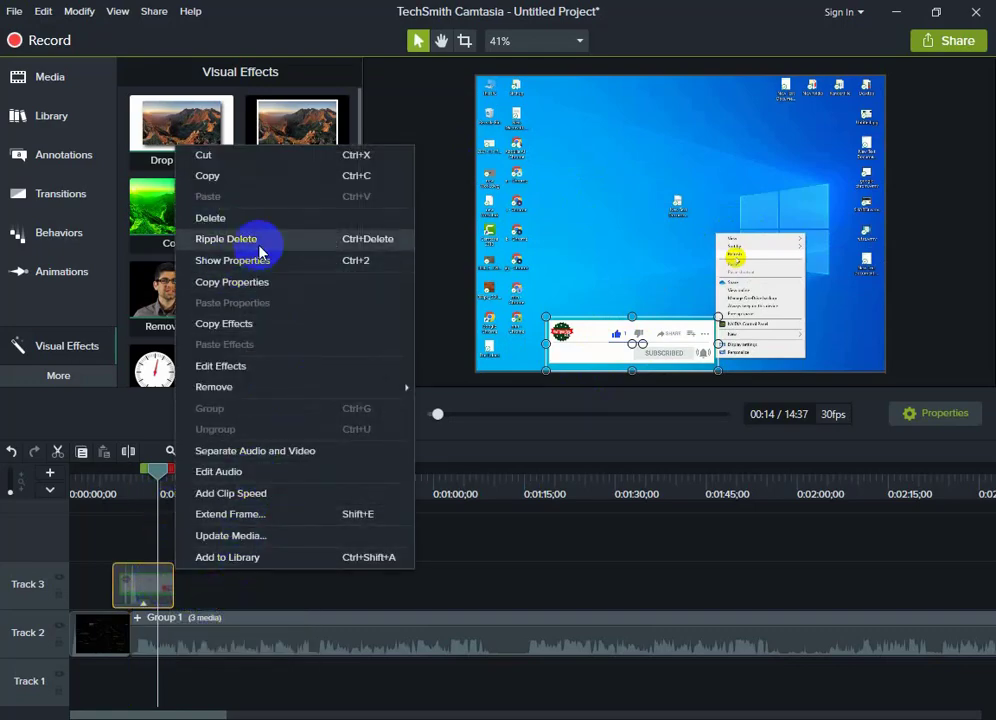
{"action": "left_click", "coordinate": [240, 180]}
{"action": "right_click", "coordinate": [240, 620]}
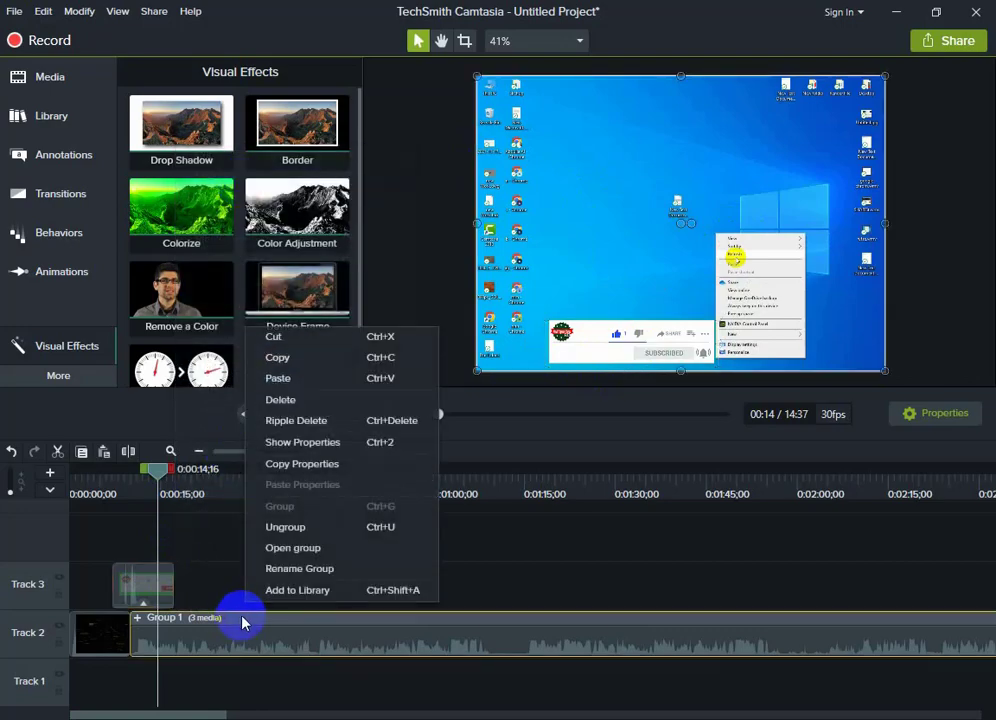
{"action": "right_click", "coordinate": [228, 588]}
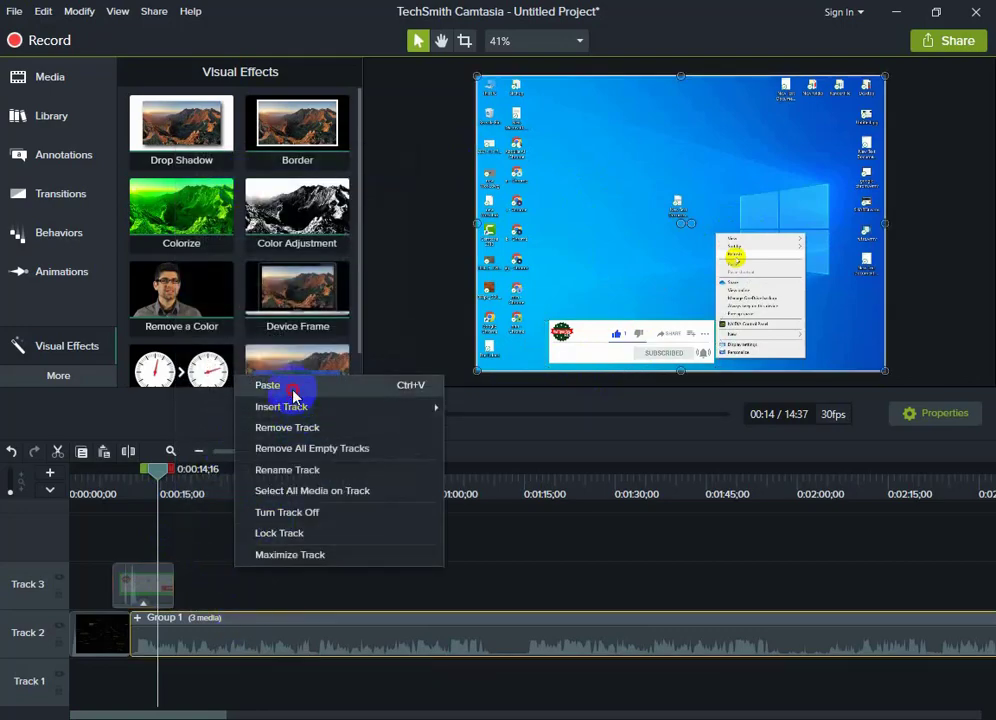
{"action": "left_click", "coordinate": [295, 385]}
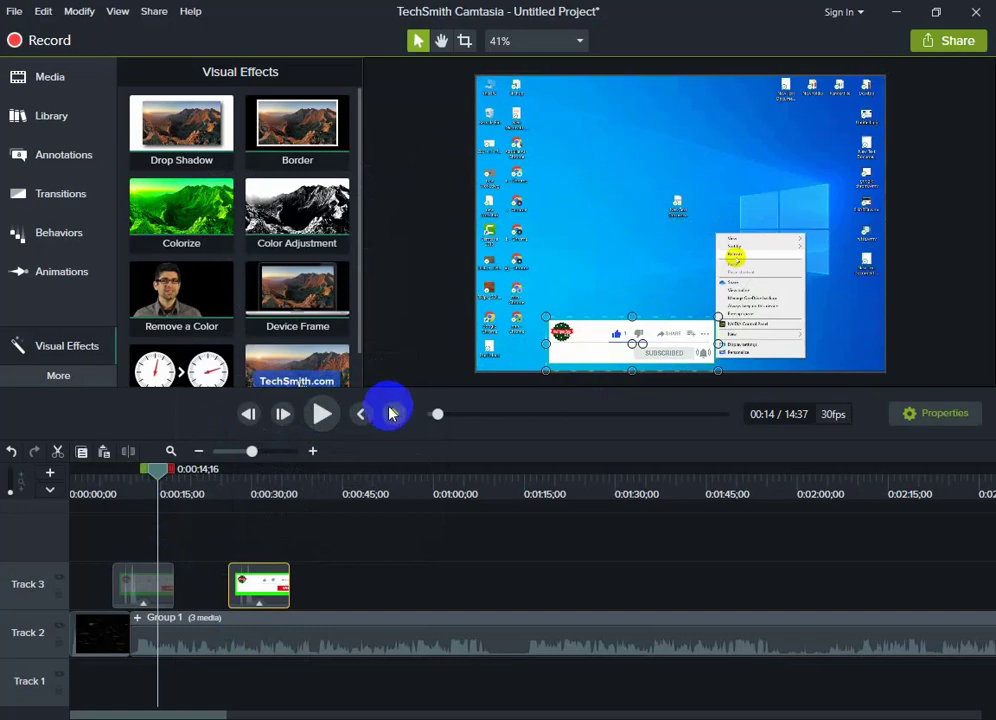
{"action": "right_click", "coordinate": [421, 580]}
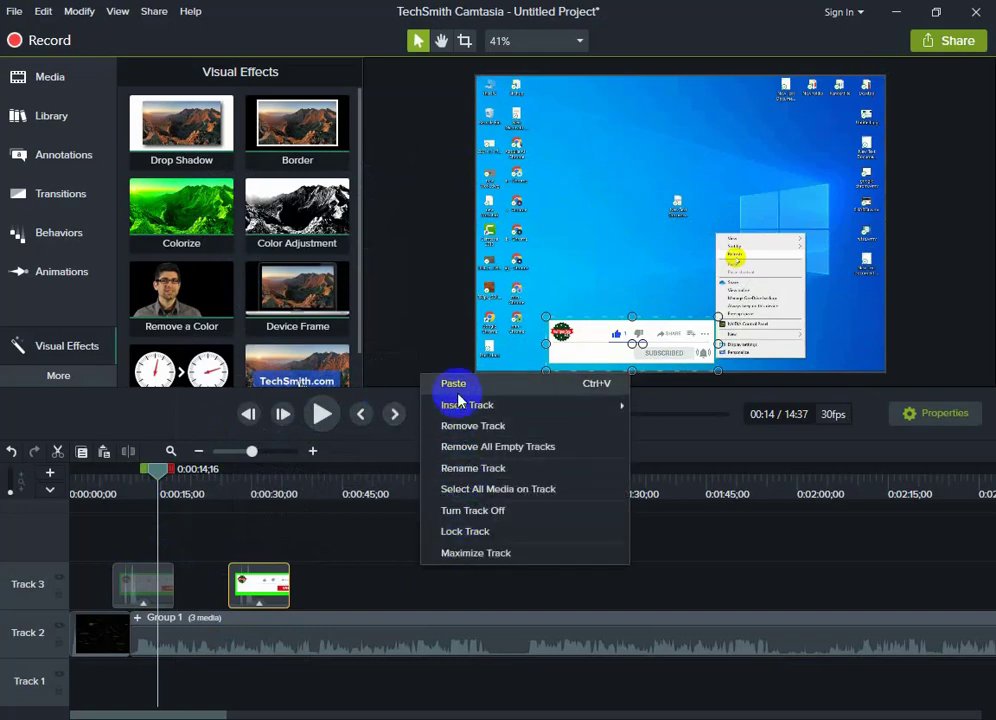
{"action": "left_click", "coordinate": [455, 386]}
Step: Paste more copies of the subscribe clip on Track 3 at about 1:30, 2:50, 4:30 and 6:00
{"action": "scroll", "coordinate": [600, 605], "scroll_direction": "down", "scroll_amount": 3}
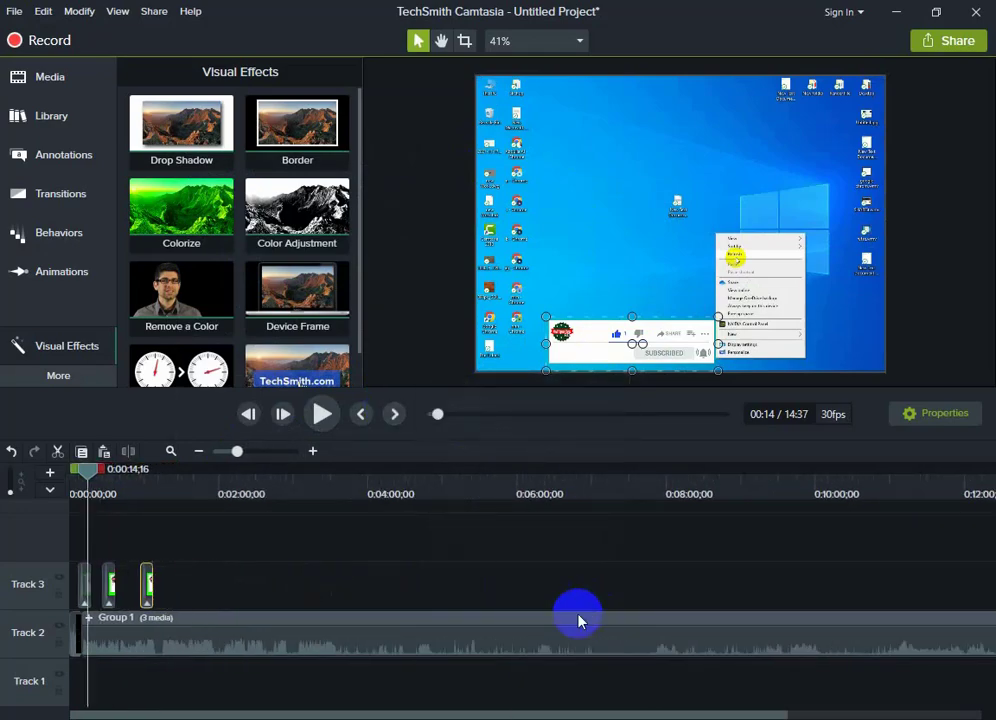
{"action": "right_click", "coordinate": [160, 582]}
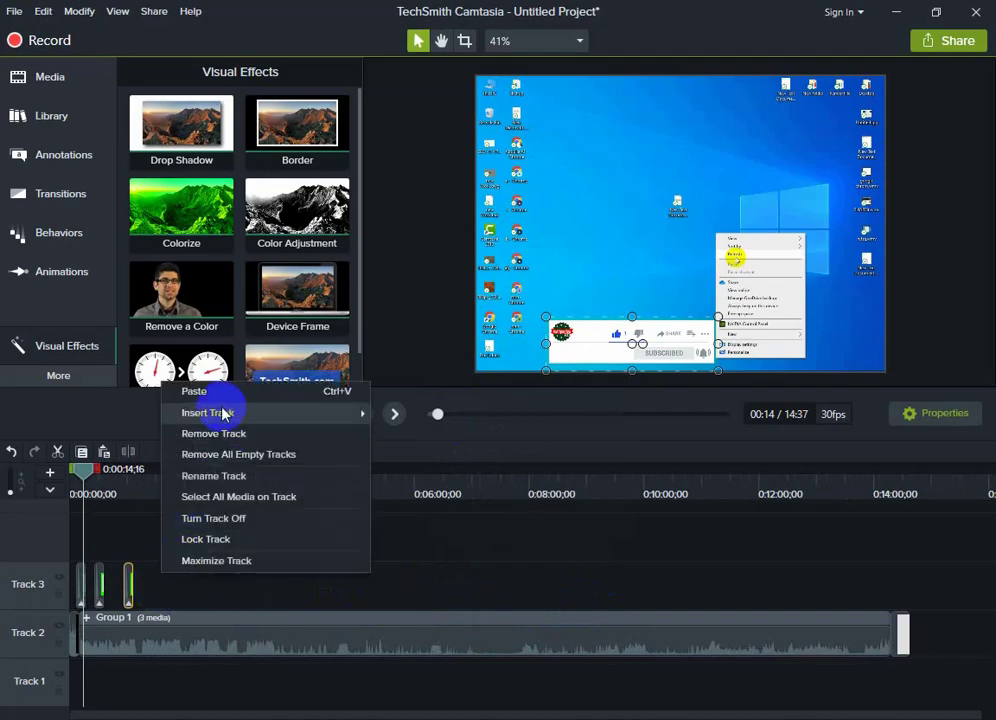
{"action": "left_click", "coordinate": [233, 393]}
{"action": "right_click", "coordinate": [236, 580]}
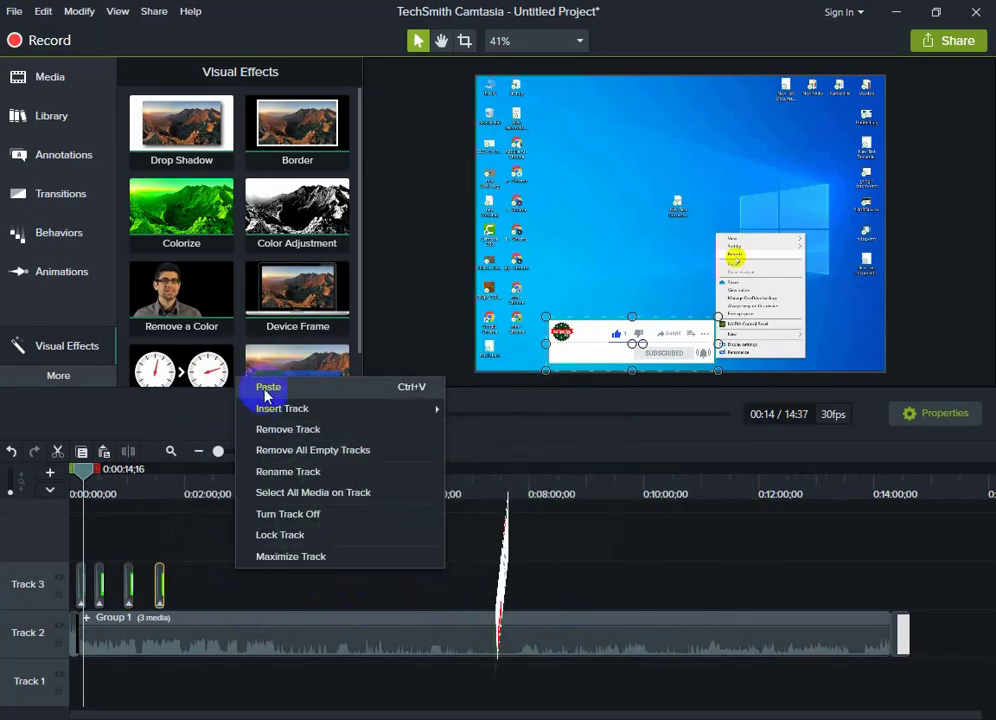
{"action": "left_click", "coordinate": [266, 389]}
{"action": "right_click", "coordinate": [331, 582]}
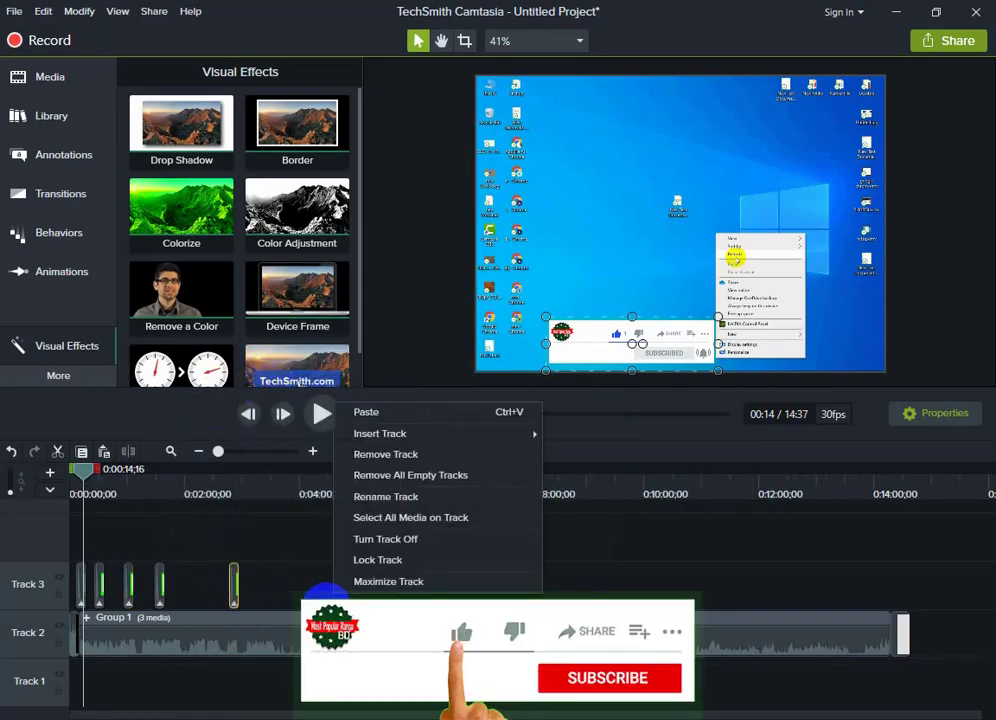
{"action": "left_click", "coordinate": [362, 411]}
{"action": "right_click", "coordinate": [415, 588]}
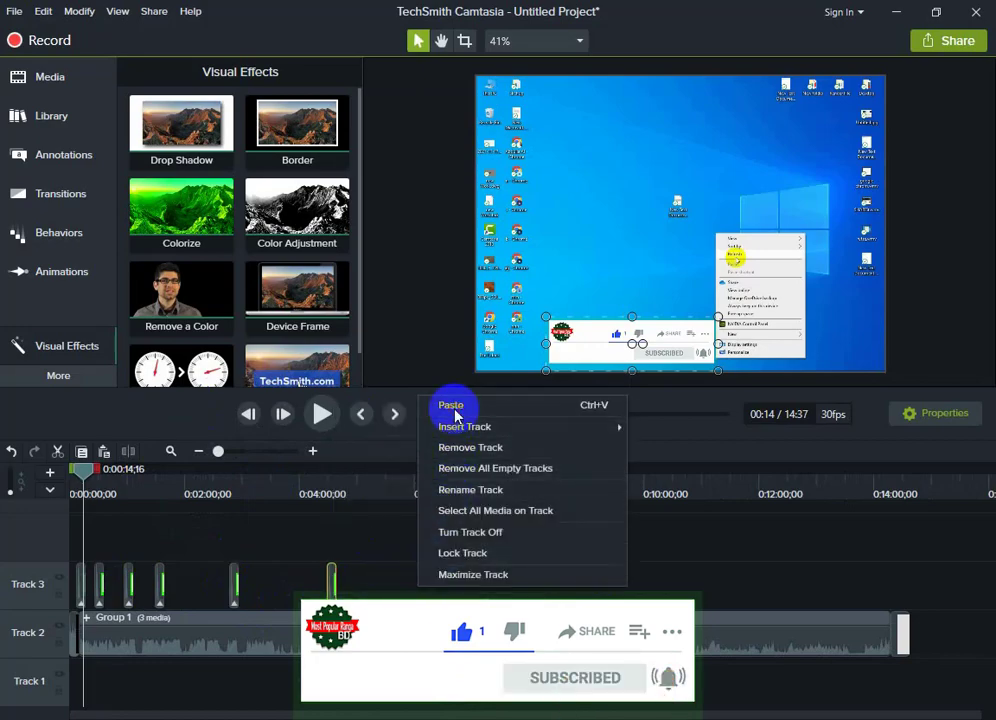
{"action": "left_click", "coordinate": [447, 406]}
Step: Paste further subscribe clip copies along the rest of Track 3, at about 7:30, 9:05, 11:15, 12:40 and 13:30
{"action": "right_click", "coordinate": [496, 588]}
{"action": "left_click", "coordinate": [545, 405]}
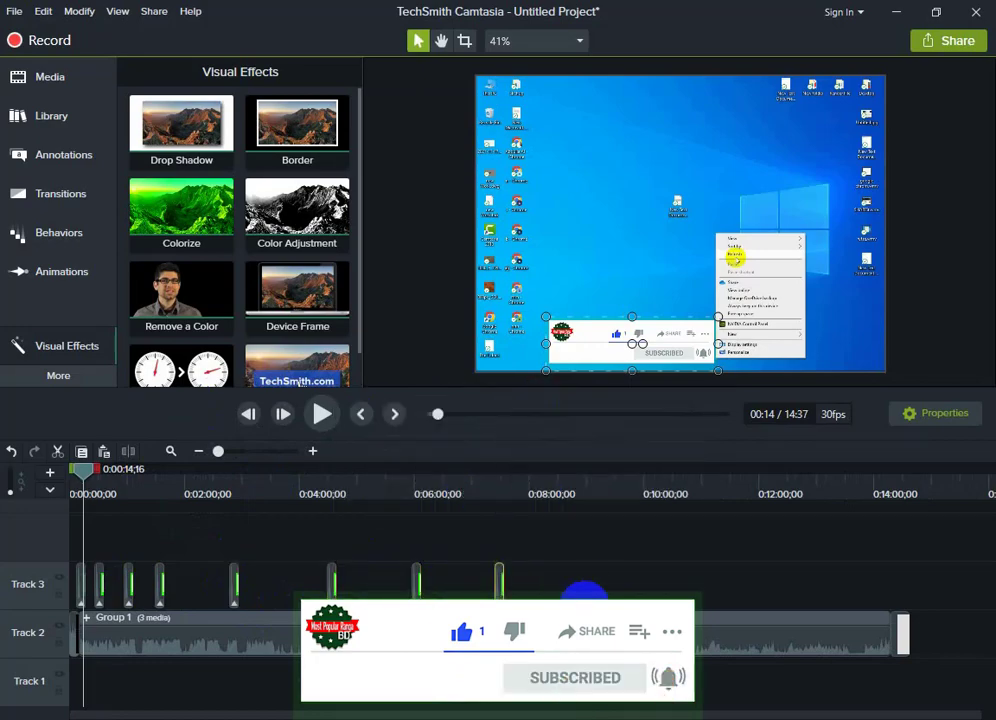
{"action": "right_click", "coordinate": [588, 588]}
{"action": "left_click", "coordinate": [635, 395]}
{"action": "right_click", "coordinate": [690, 592]}
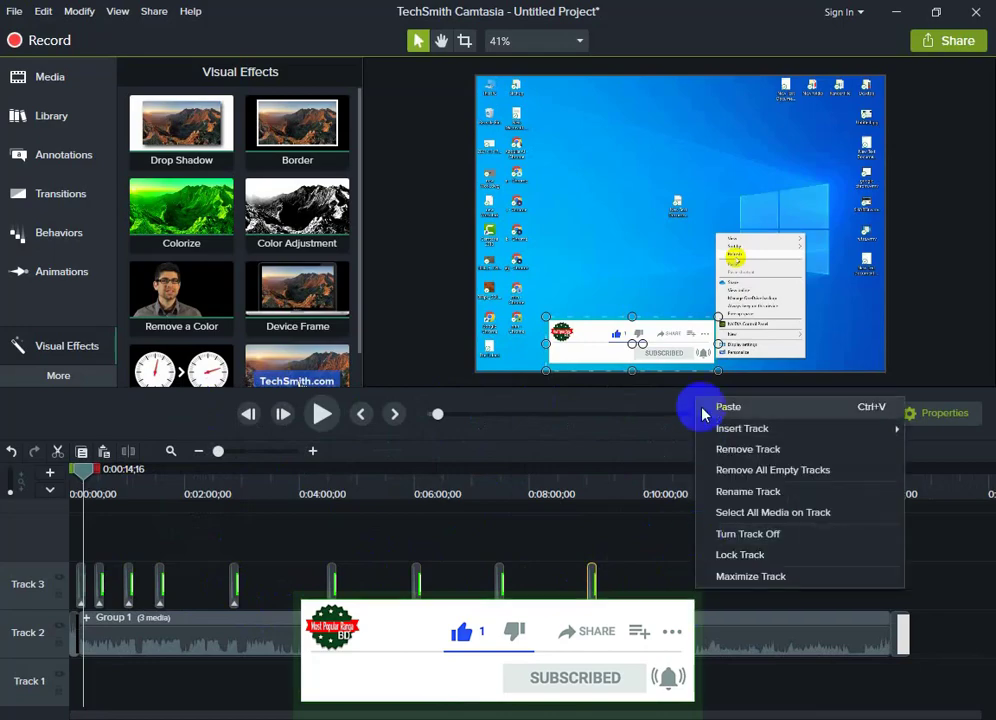
{"action": "left_click", "coordinate": [702, 400]}
{"action": "right_click", "coordinate": [710, 588]}
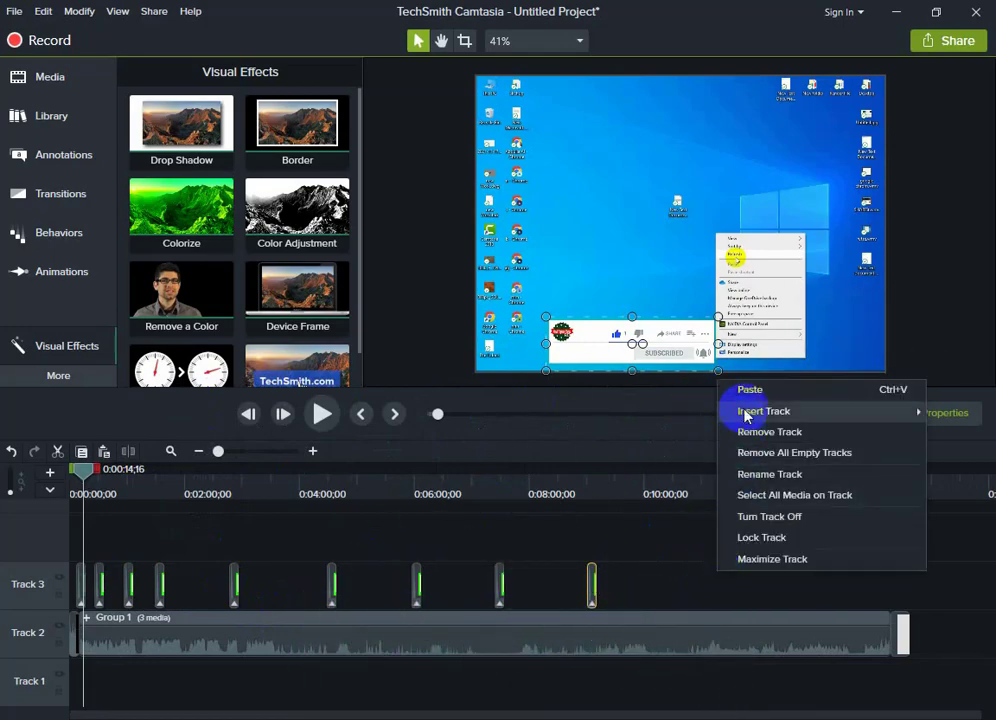
{"action": "left_click", "coordinate": [740, 388]}
{"action": "right_click", "coordinate": [792, 594]}
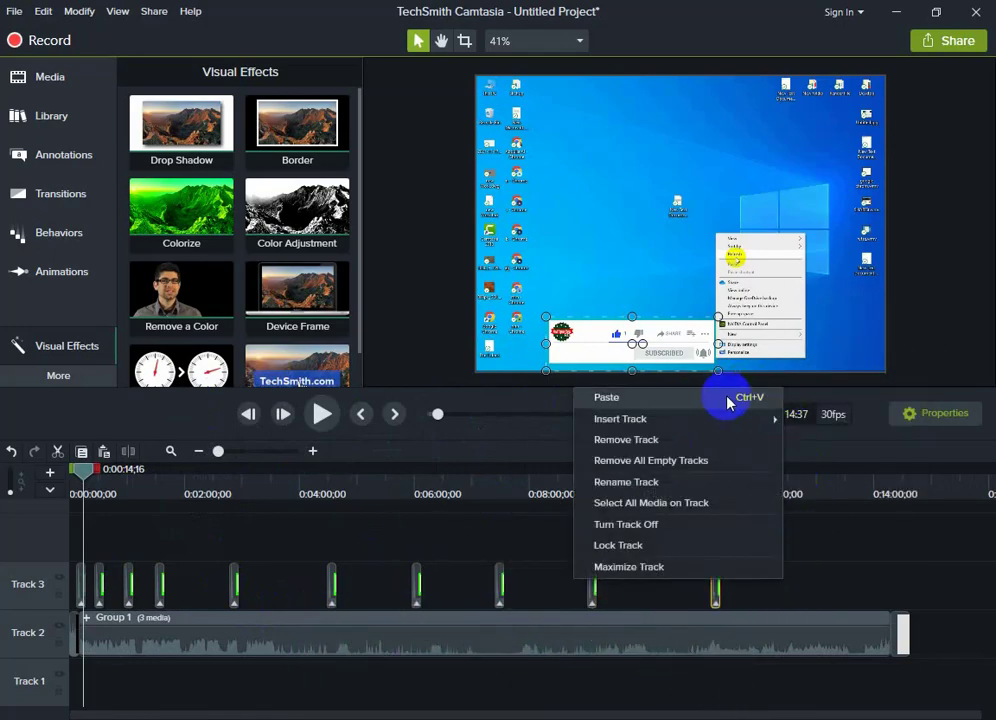
{"action": "left_click", "coordinate": [725, 396]}
{"action": "right_click", "coordinate": [838, 597]}
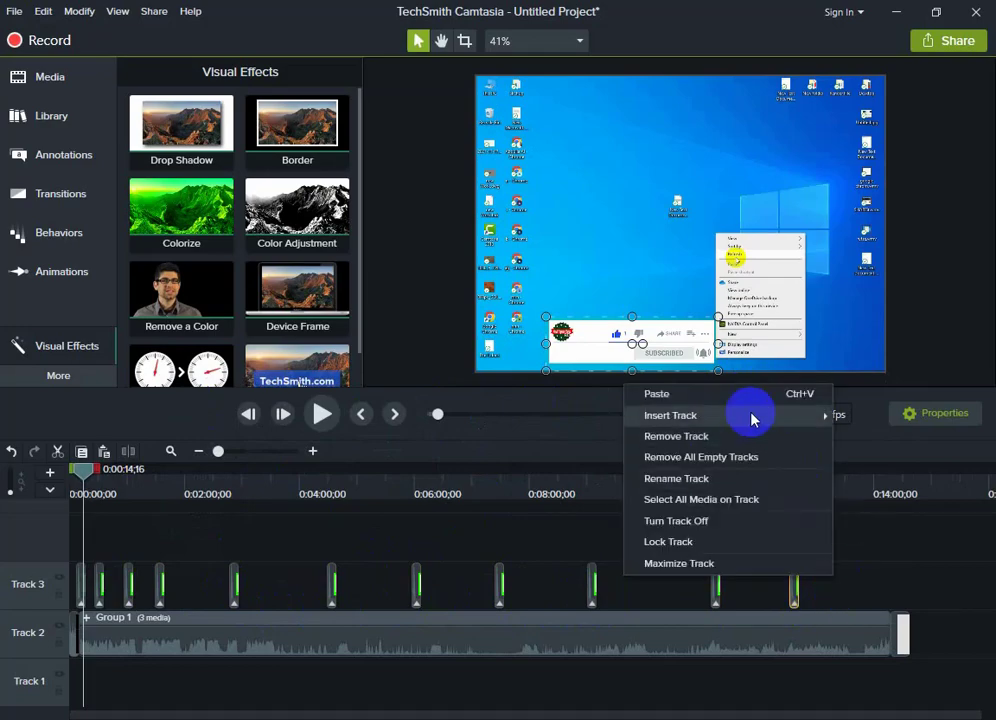
{"action": "left_click", "coordinate": [740, 395]}
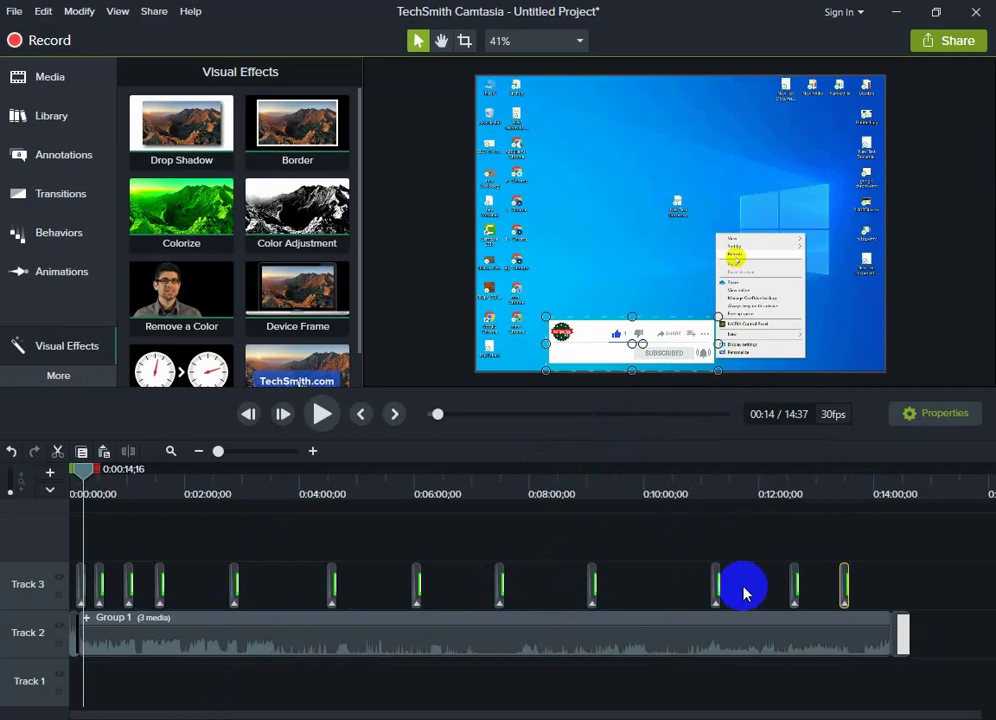
Step: Start producing the project to a local file with the MP4 with Smart Player (up to 1080p) preset, continuing to the file name and folder settings
{"action": "left_click", "coordinate": [930, 41]}
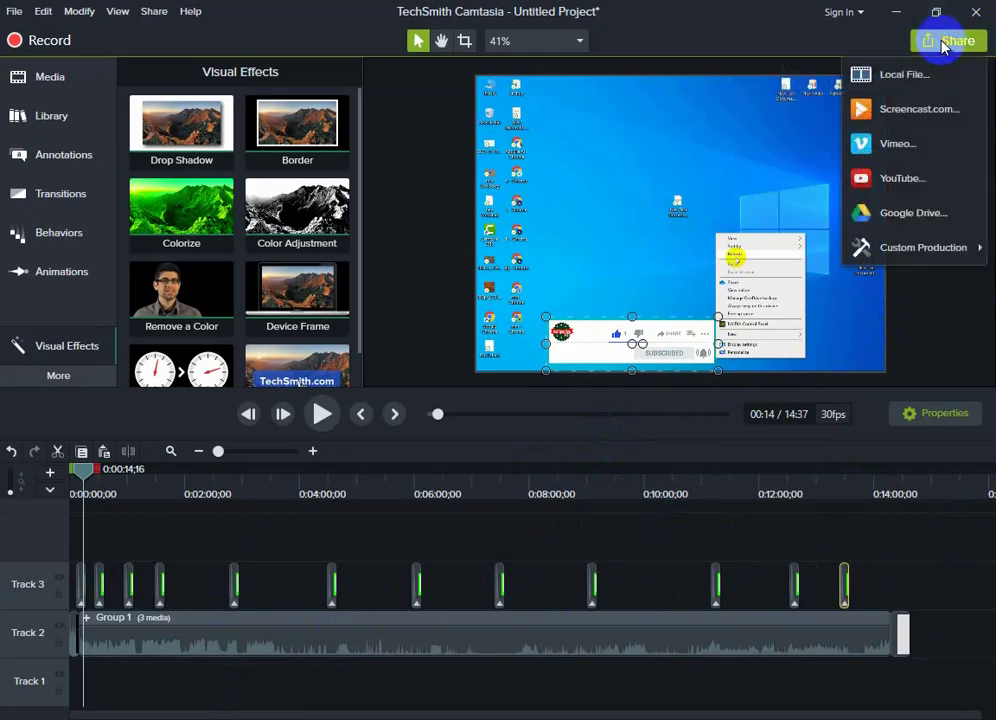
{"action": "left_click", "coordinate": [898, 80]}
{"action": "left_click", "coordinate": [590, 220]}
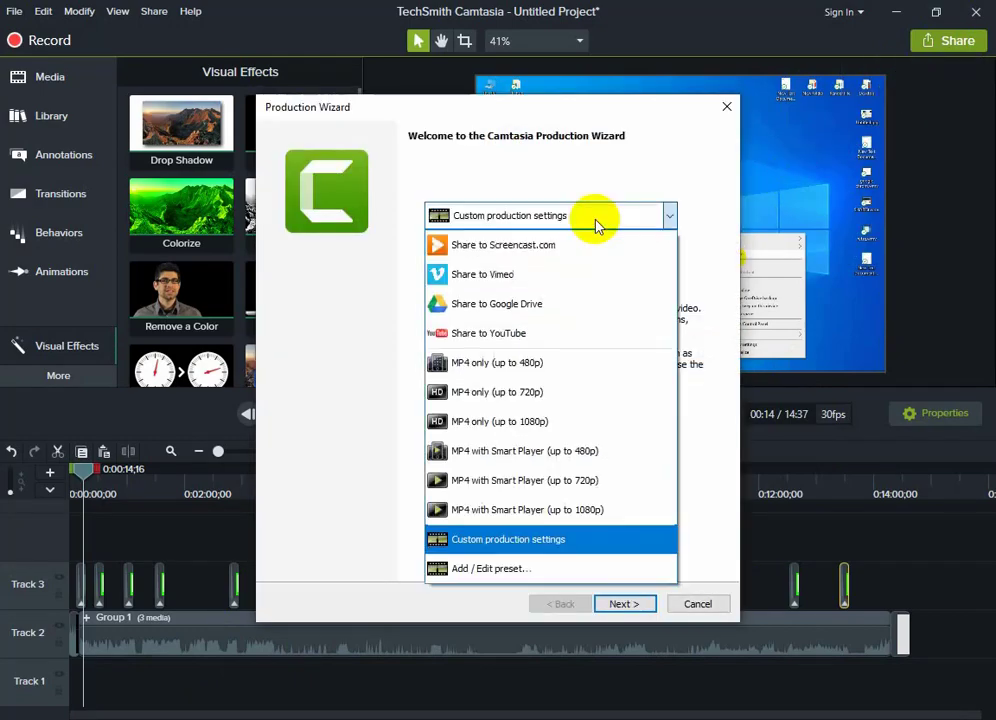
{"action": "left_click", "coordinate": [570, 512]}
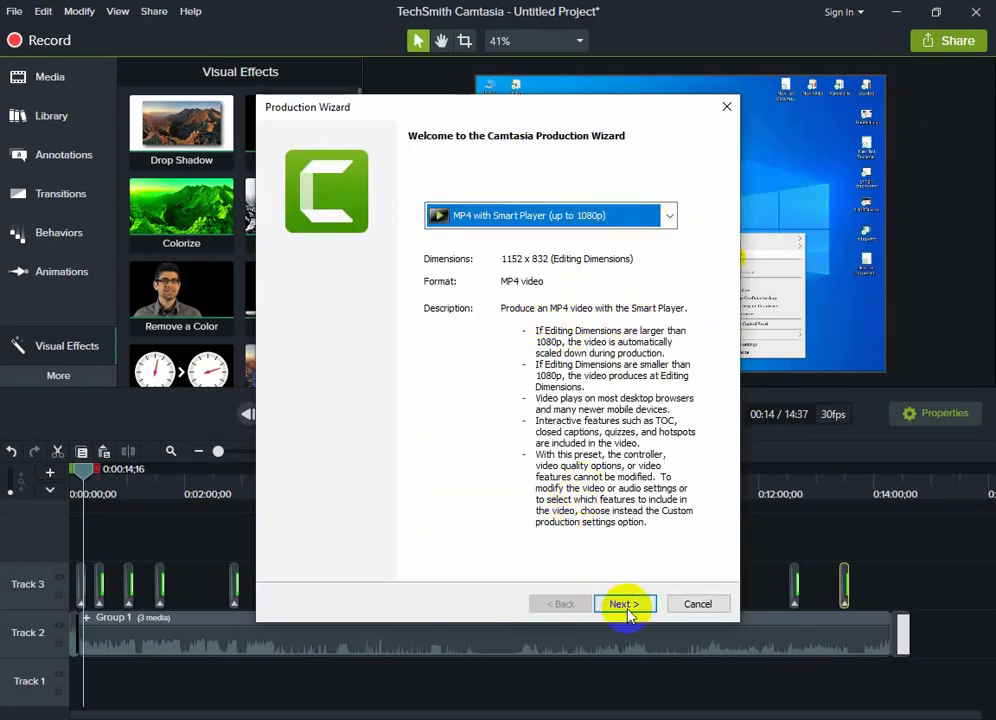
{"action": "left_click", "coordinate": [624, 604]}
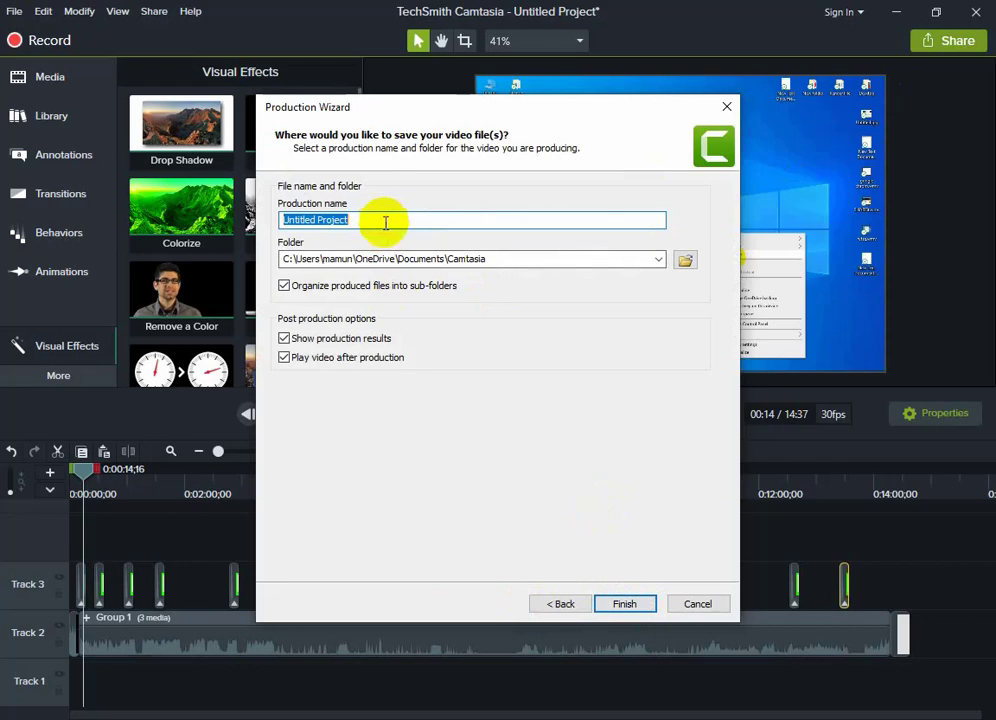